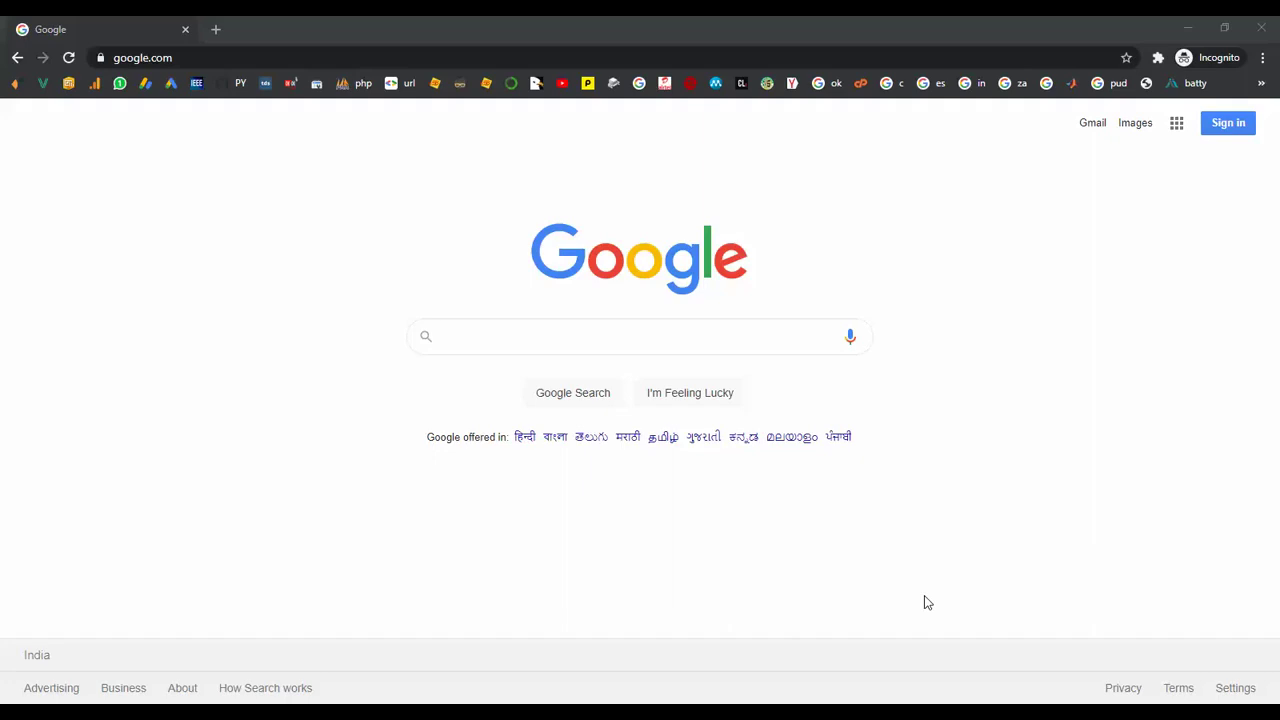
Search Google for 'okokproject' and open the OKOK Projects website from the results.
{"action": "left_click", "coordinate": [511, 336]}
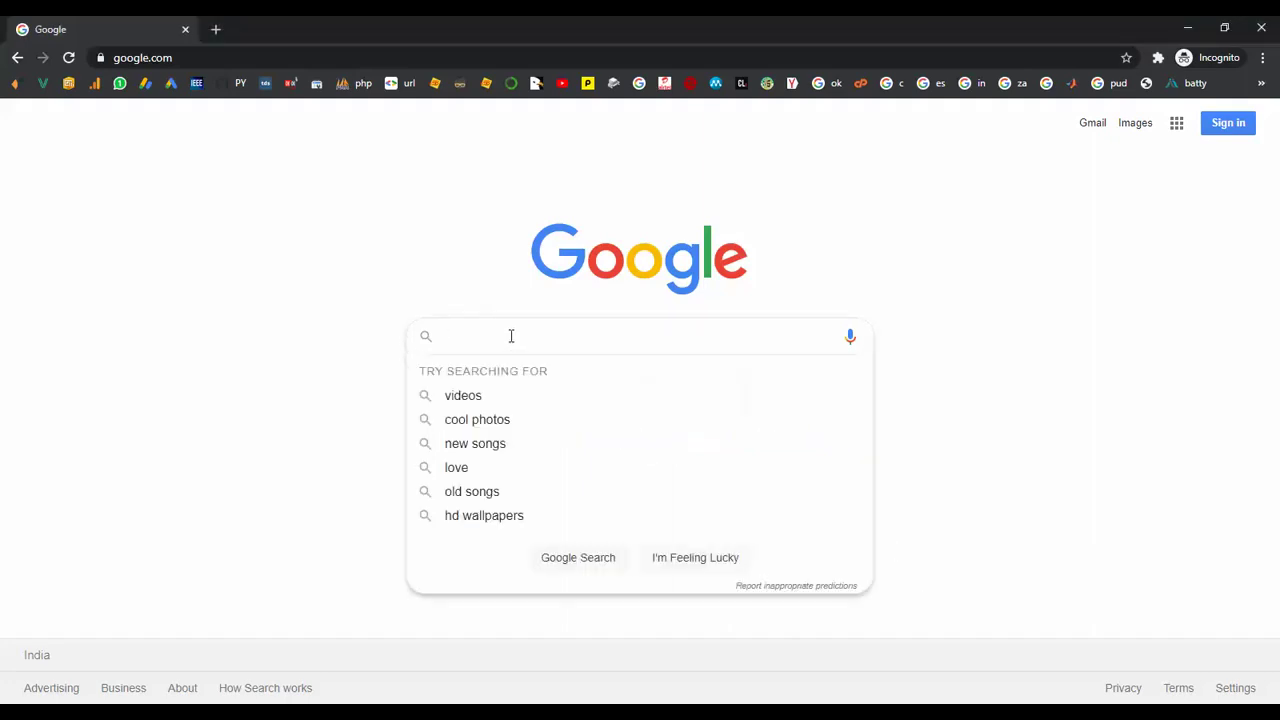
{"action": "type", "text": "oko"}
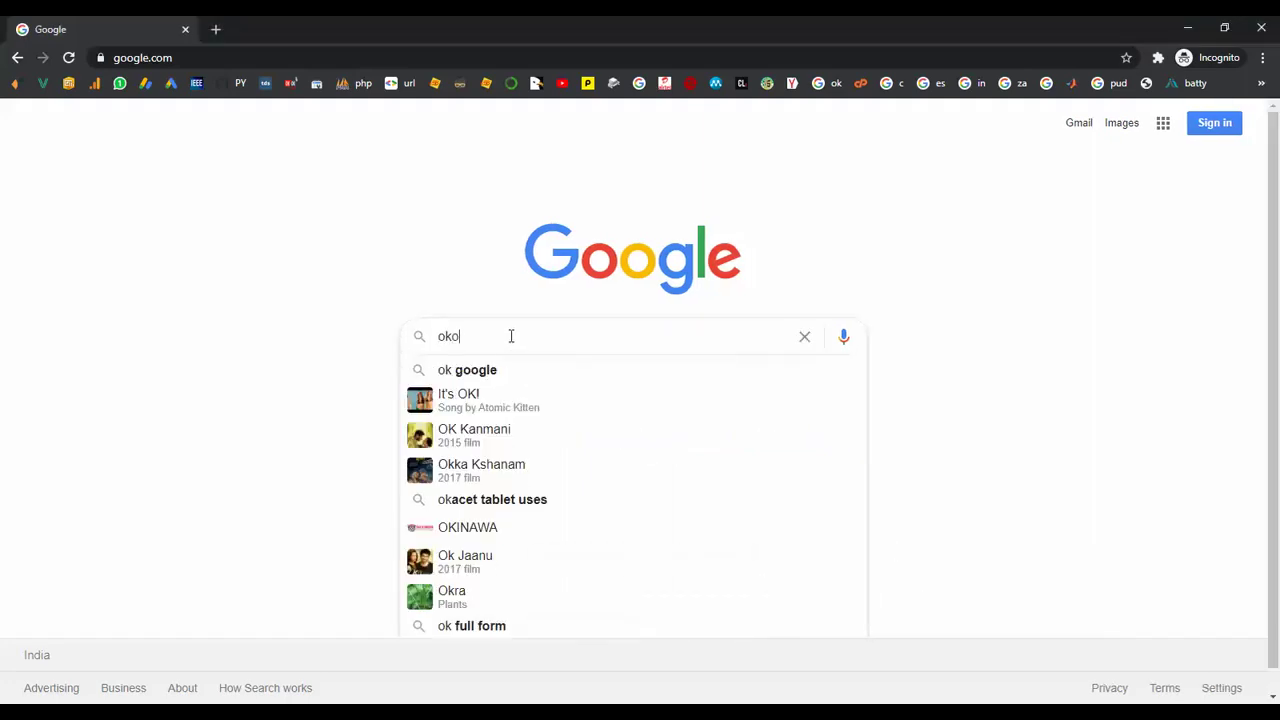
{"action": "type", "text": "kproject"}
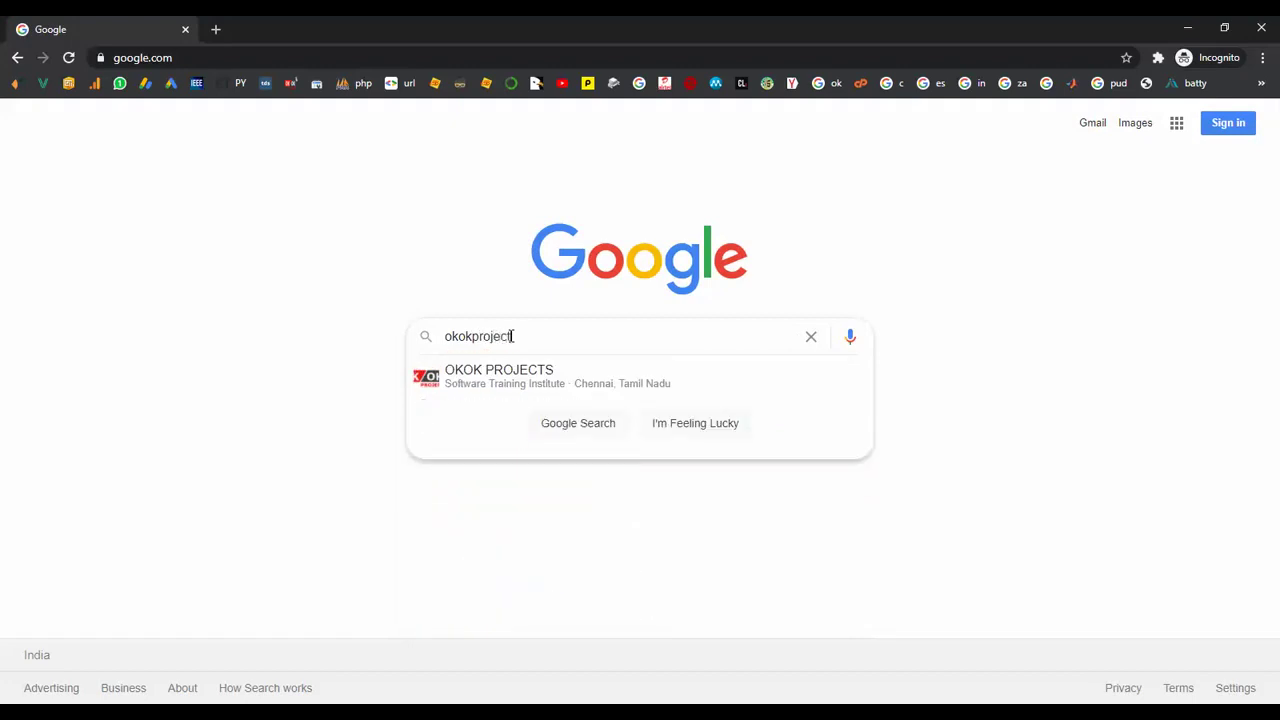
{"action": "key", "text": "Return"}
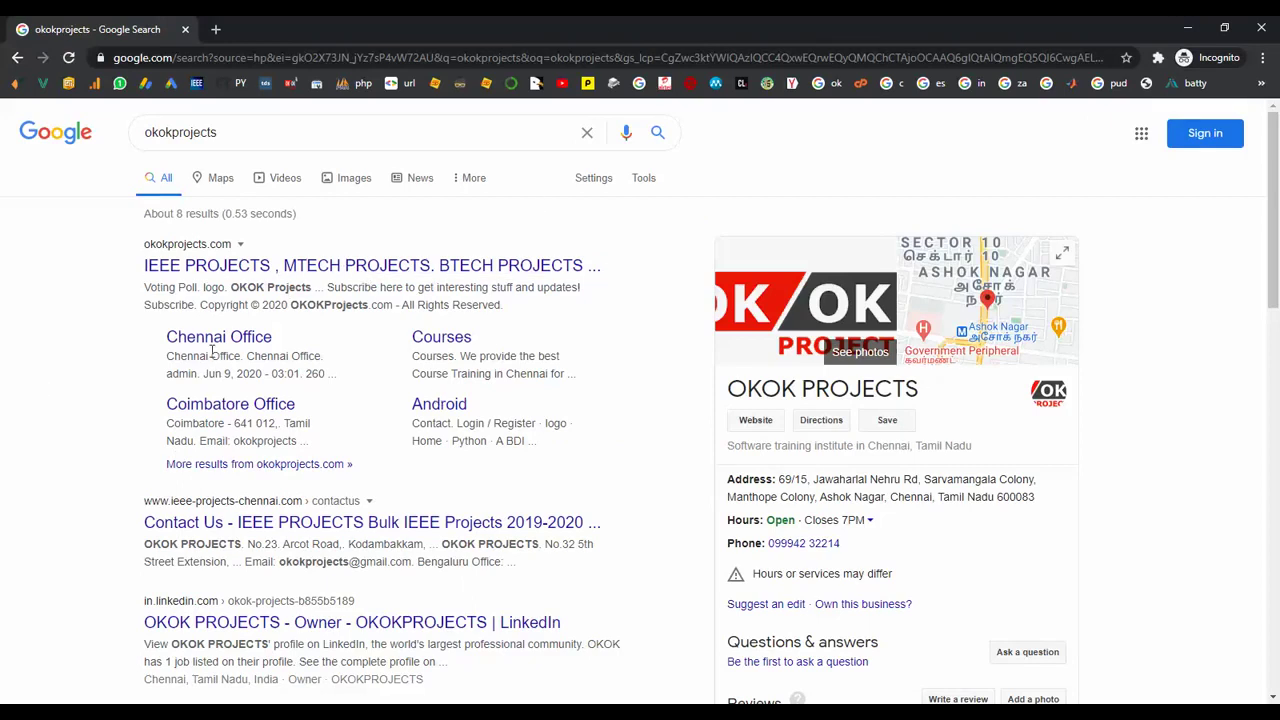
{"action": "left_click", "coordinate": [255, 277]}
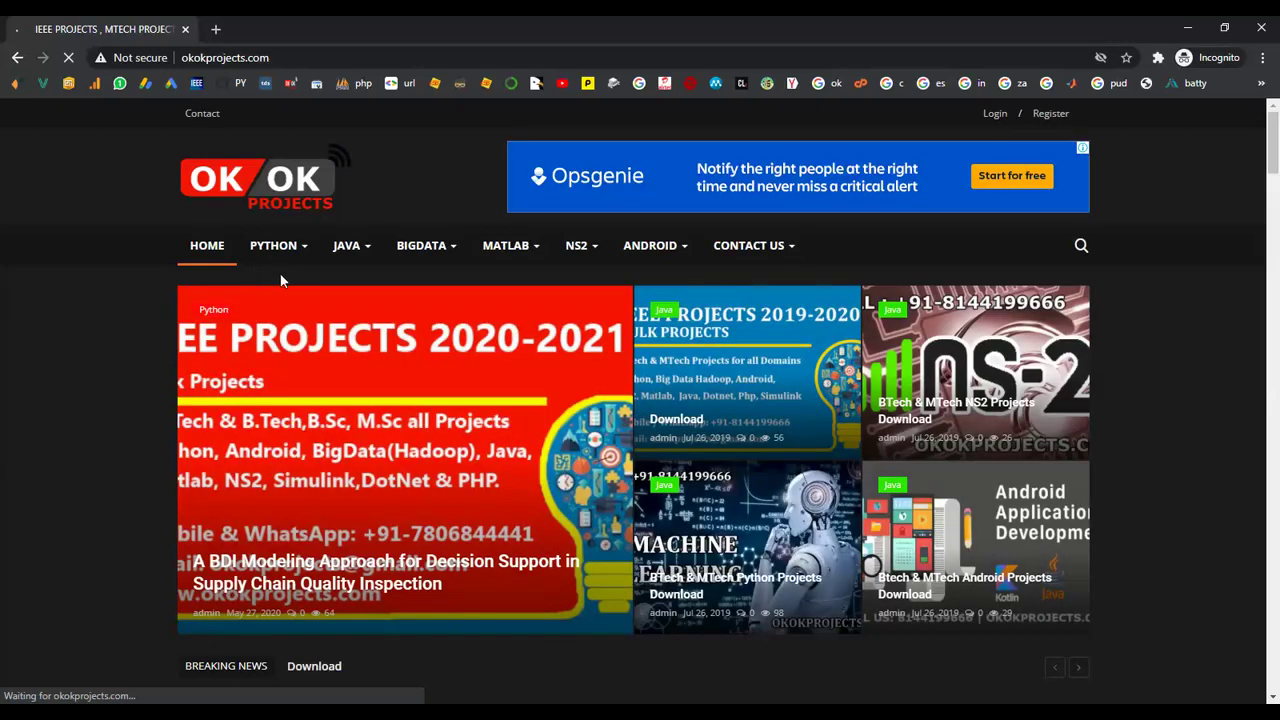
{"action": "scroll", "coordinate": [163, 392], "scroll_direction": "down", "scroll_amount": 1}
{"action": "scroll", "coordinate": [163, 396], "scroll_direction": "down", "scroll_amount": 8}
{"action": "scroll", "coordinate": [207, 322], "scroll_direction": "up", "scroll_amount": 2}
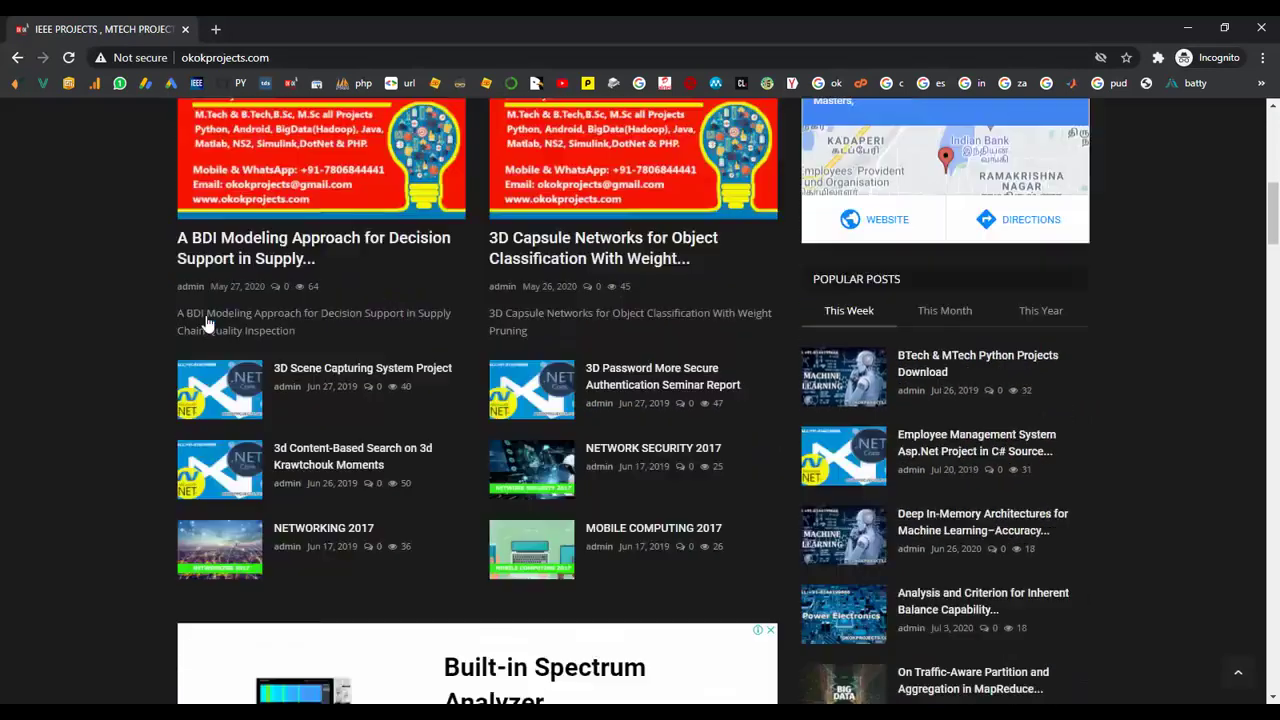
{"action": "scroll", "coordinate": [207, 322], "scroll_direction": "up", "scroll_amount": 10}
{"action": "mouse_move", "coordinate": [745, 258]}
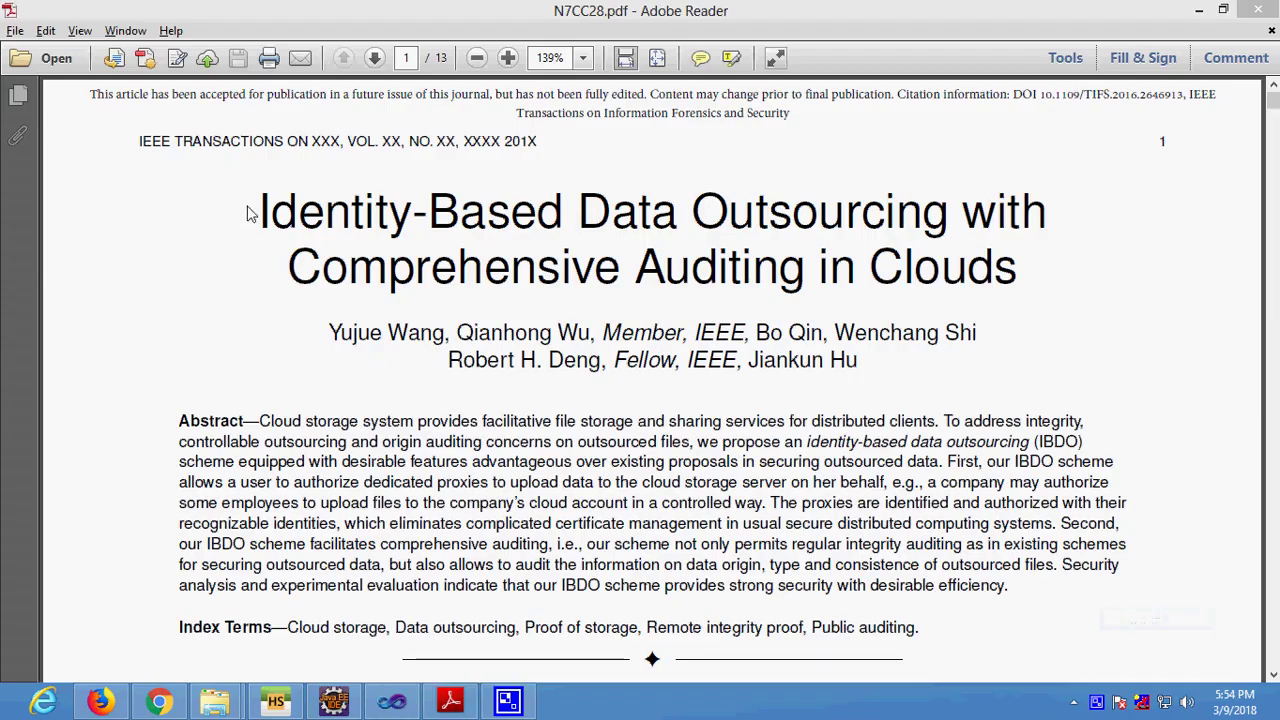
Highlight the paper's title and then its abstract in Adobe Reader.
{"action": "left_click_drag", "start_coordinate": [251, 206], "coordinate": [1016, 265]}
{"action": "left_click", "coordinate": [890, 392]}
{"action": "scroll", "coordinate": [193, 447], "scroll_direction": "down", "scroll_amount": 1}
{"action": "scroll", "coordinate": [193, 447], "scroll_direction": "down", "scroll_amount": 2}
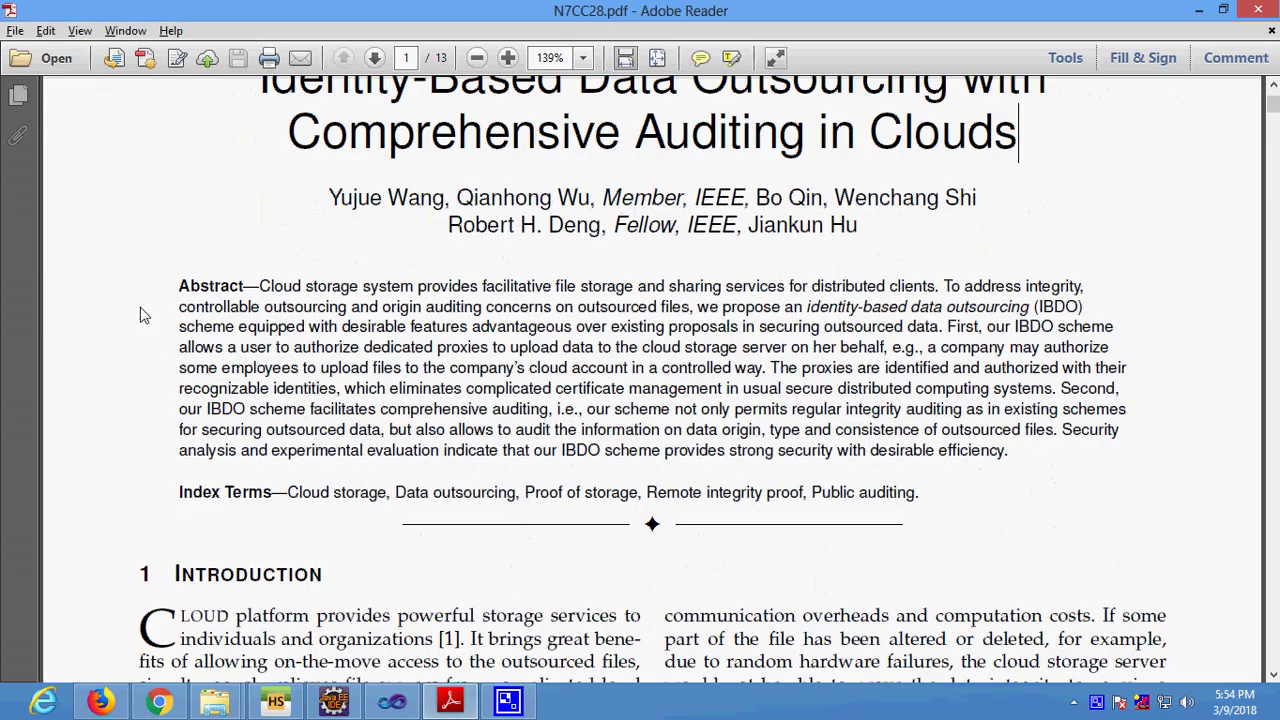
{"action": "left_click_drag", "start_coordinate": [174, 282], "coordinate": [1026, 454]}
{"action": "left_click", "coordinate": [1026, 454]}
Highlight an introduction paragraph, then bring up the auditing login page in Firefox.
{"action": "scroll", "coordinate": [390, 484], "scroll_direction": "down", "scroll_amount": 11}
{"action": "scroll", "coordinate": [390, 484], "scroll_direction": "down", "scroll_amount": 3}
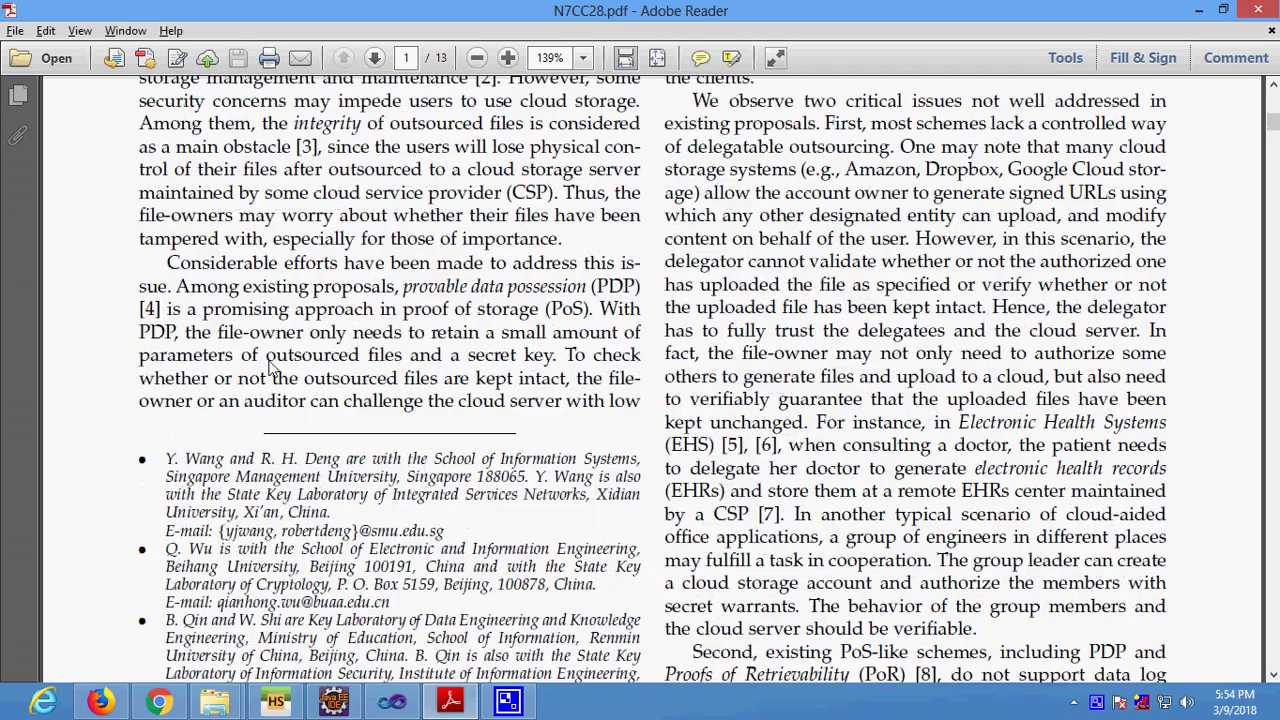
{"action": "left_click_drag", "start_coordinate": [166, 262], "coordinate": [643, 400]}
{"action": "left_click", "coordinate": [708, 400]}
{"action": "left_click", "coordinate": [110, 708]}
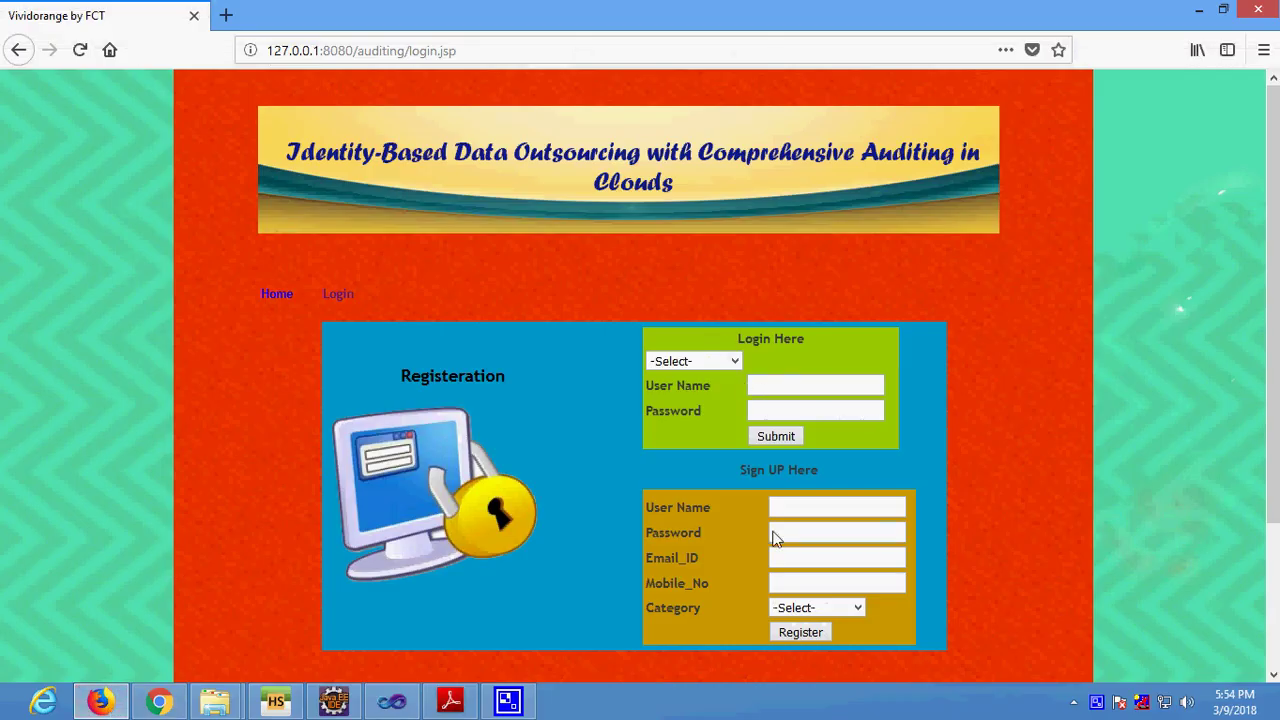
Enter sign-up user name 'user', a password, the e-mail address and mobile number.
{"action": "left_click", "coordinate": [805, 512]}
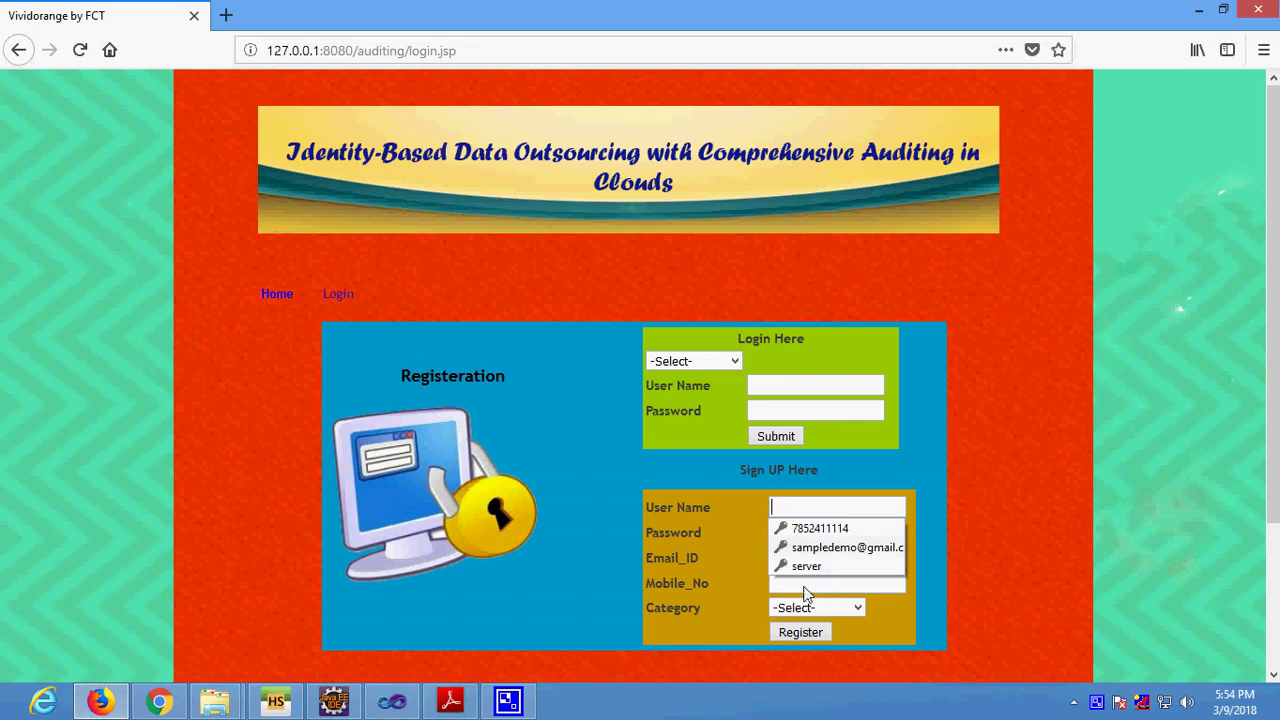
{"action": "type", "text": "user"}
{"action": "key", "text": "Tab"}
{"action": "type", "text": "user"}
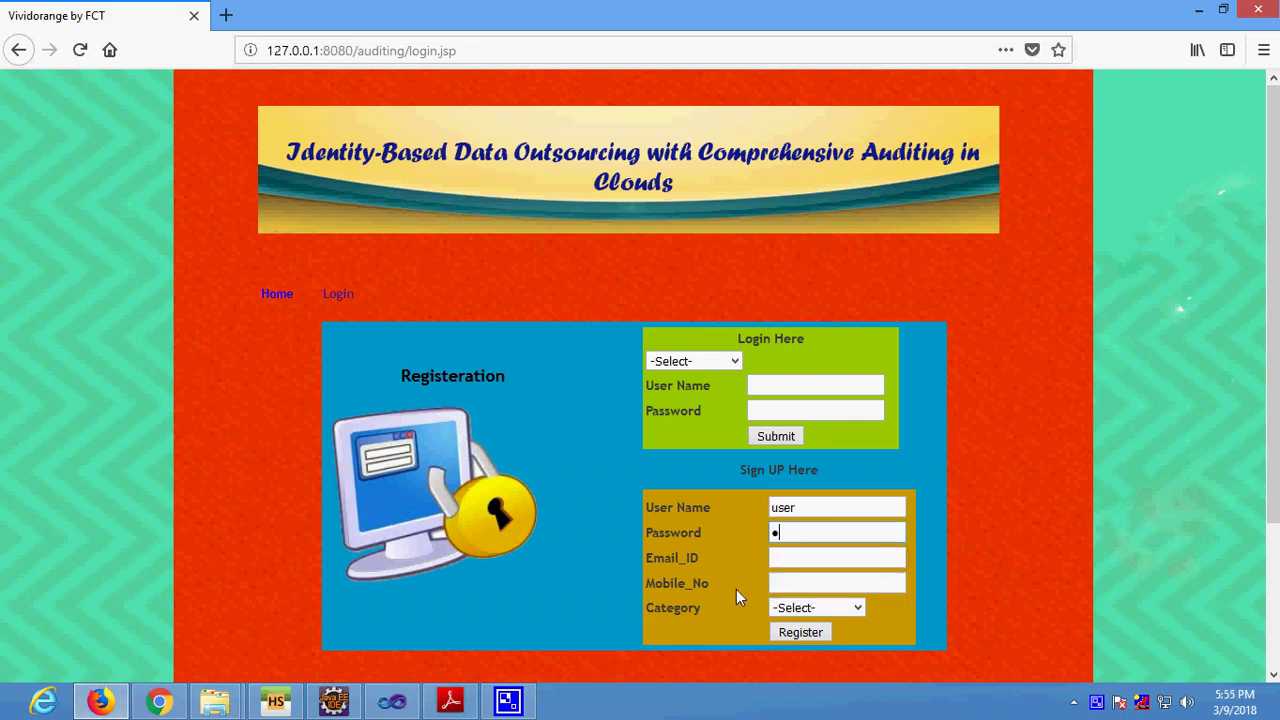
{"action": "key", "text": "Tab"}
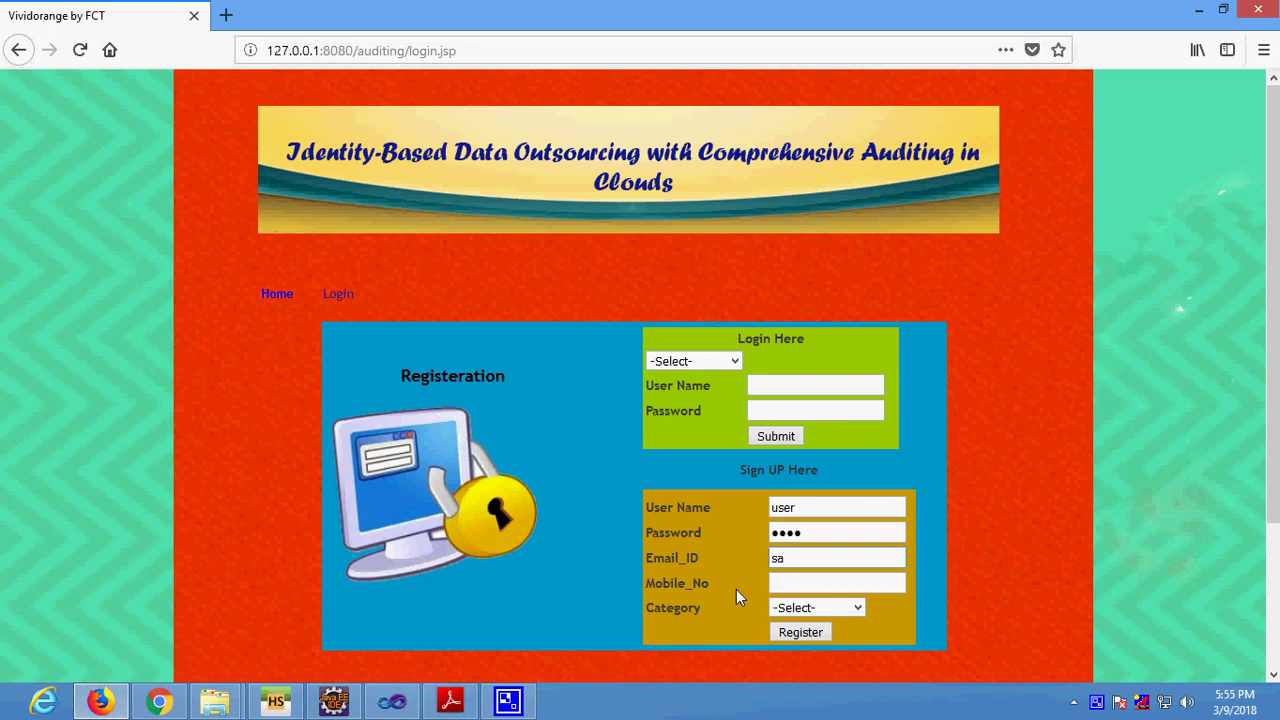
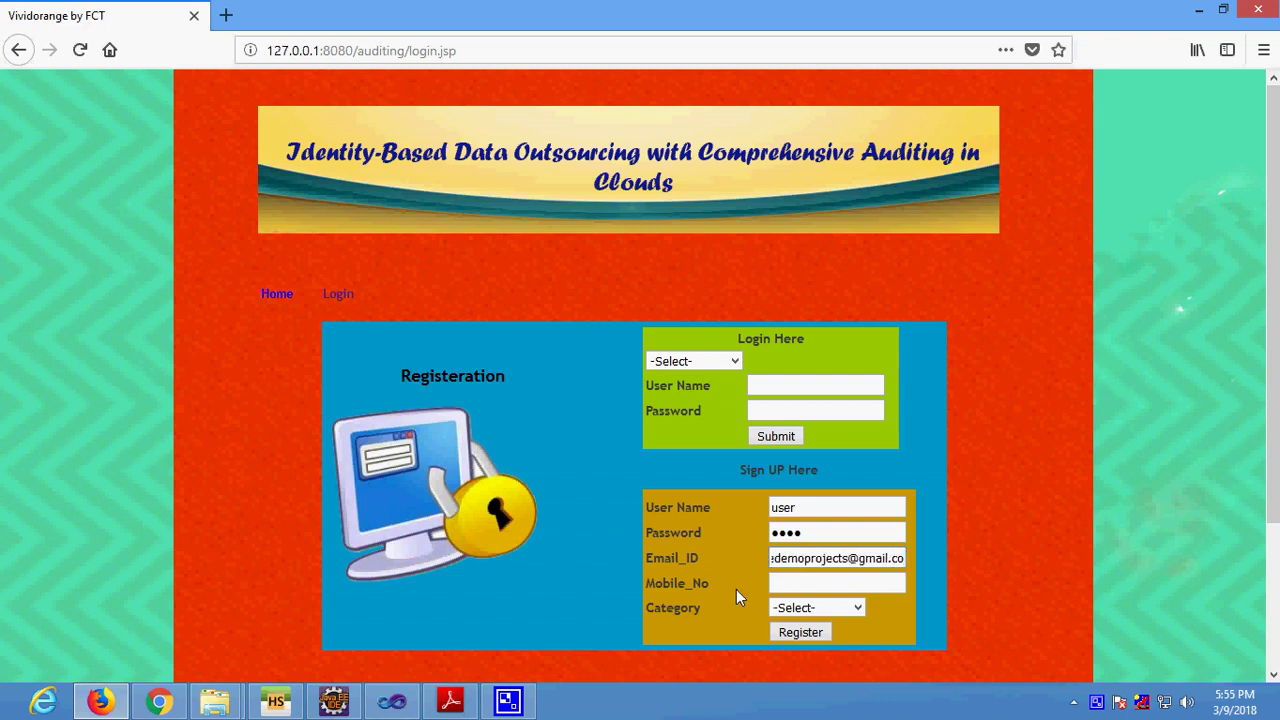
{"action": "key", "text": "ctrl+a"}
{"action": "key", "text": "Tab"}
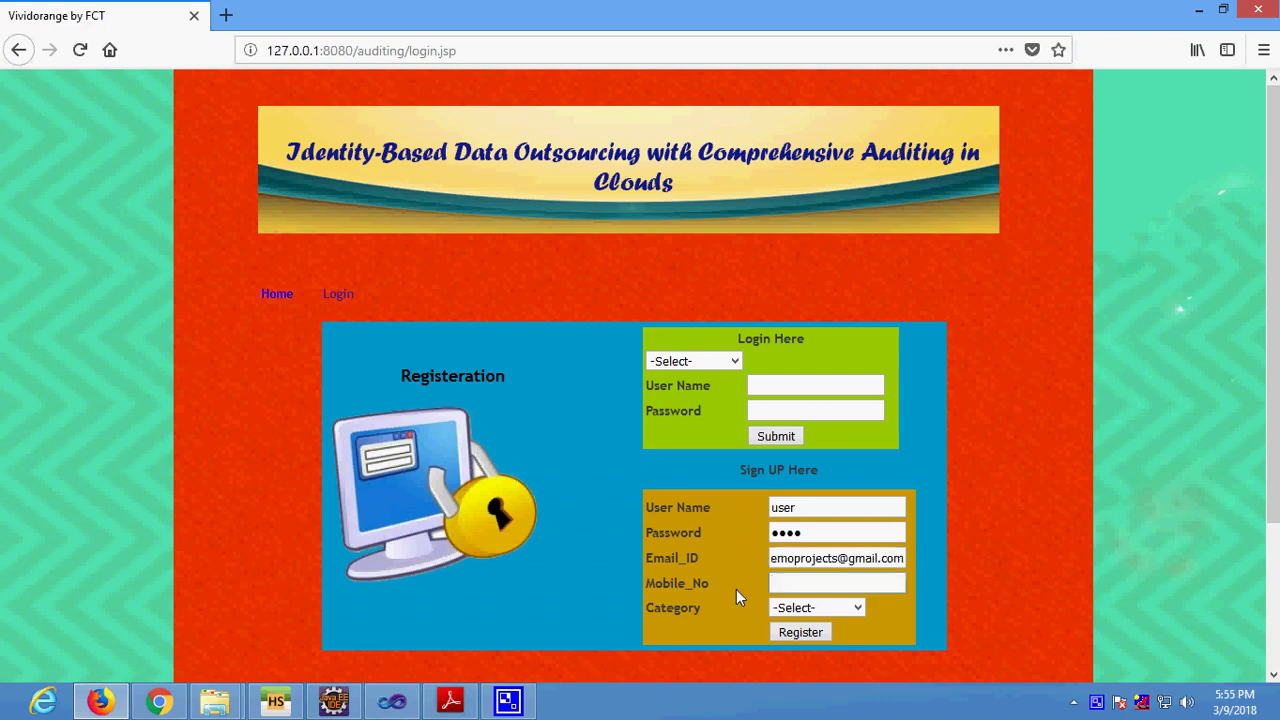
{"action": "type", "text": "41"}
Set Category to Data_User, register the account, and decline saving the login.
{"action": "key", "text": "Tab"}
{"action": "key", "text": "Down"}
{"action": "key", "text": "Down"}
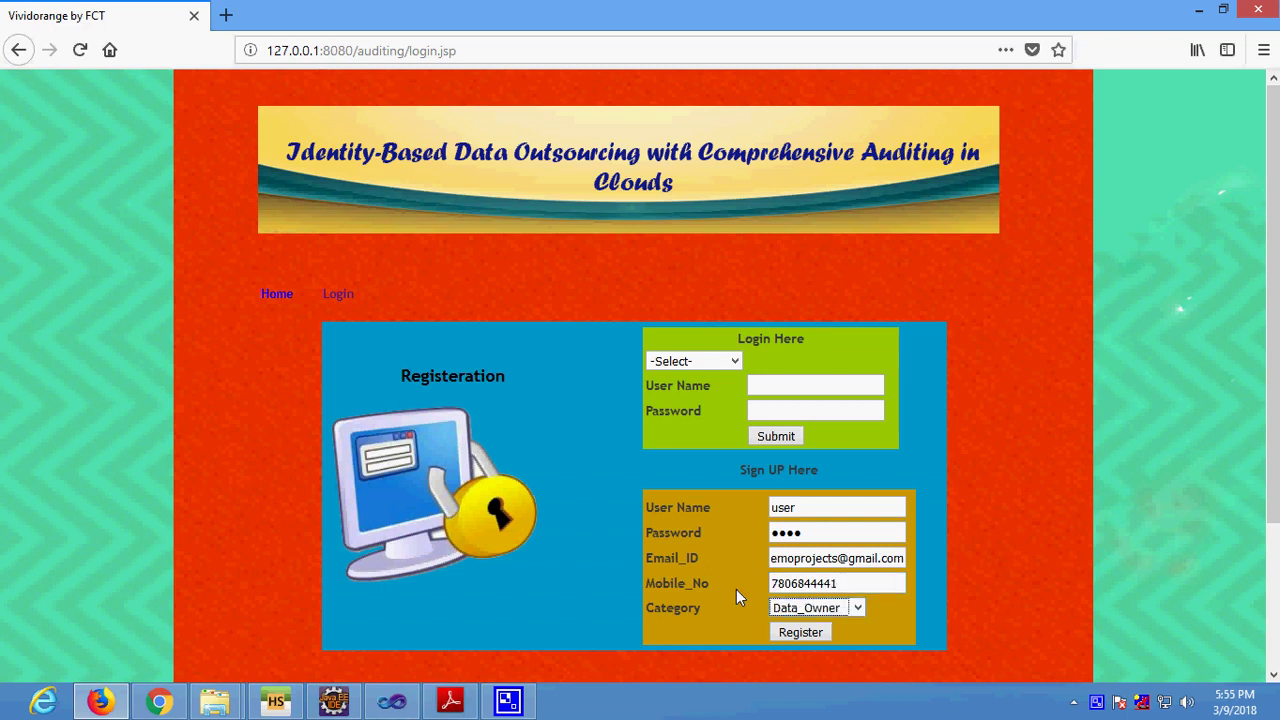
{"action": "key", "text": "Down"}
{"action": "key", "text": "Up"}
{"action": "key", "text": "Down"}
{"action": "key", "text": "Tab"}
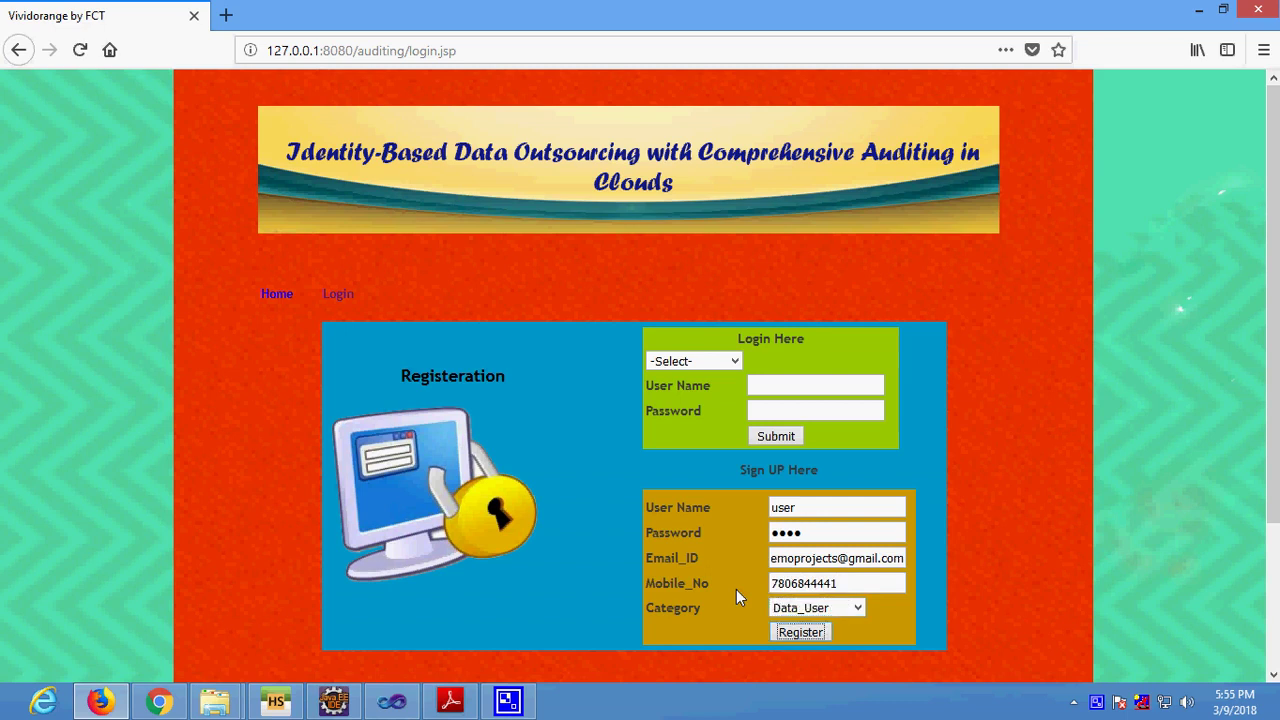
{"action": "key", "text": "Return"}
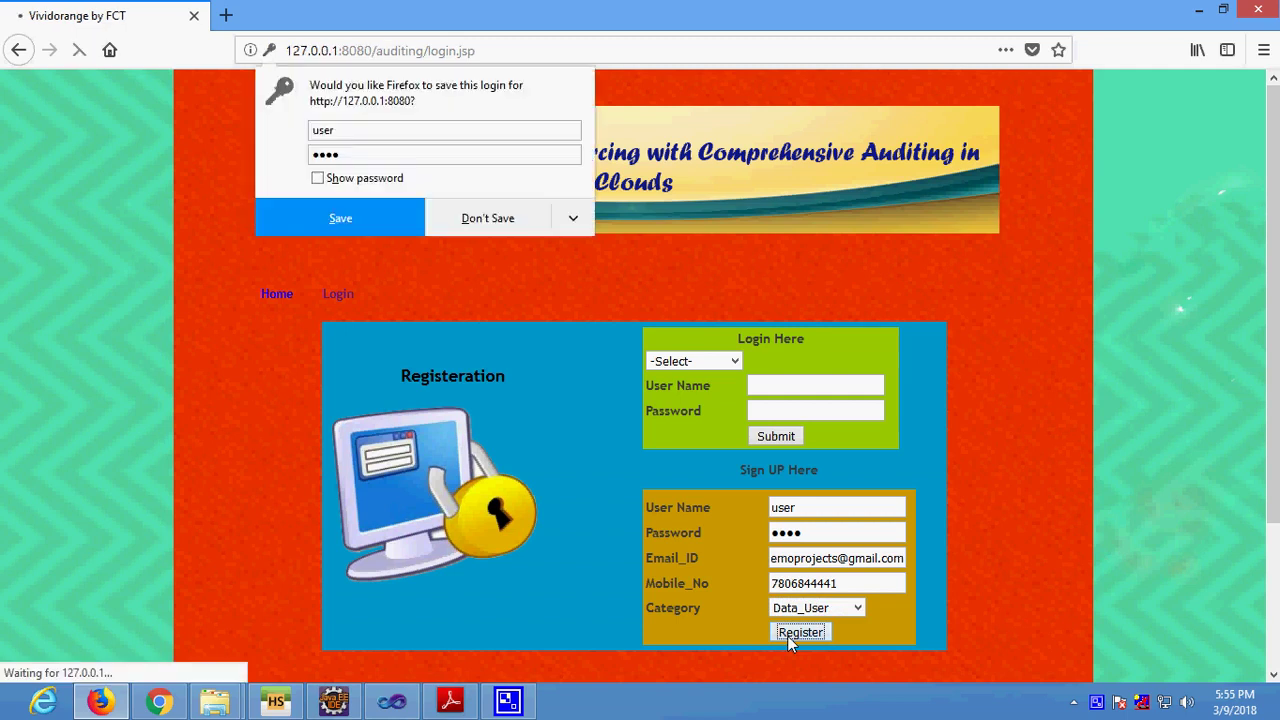
{"action": "left_click", "coordinate": [461, 219]}
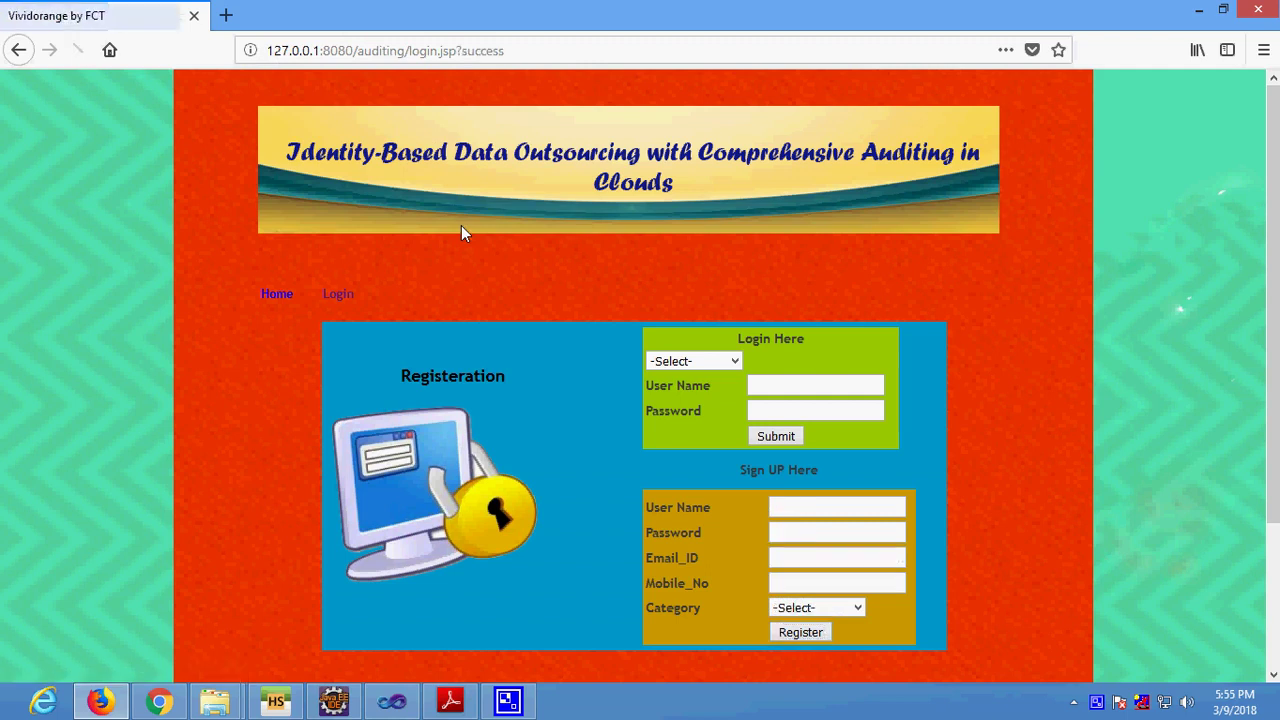
Enter sign-up user name 'owner', a password, the pasted e-mail and suggested mobile number.
{"action": "left_click_drag", "start_coordinate": [462, 50], "coordinate": [517, 49]}
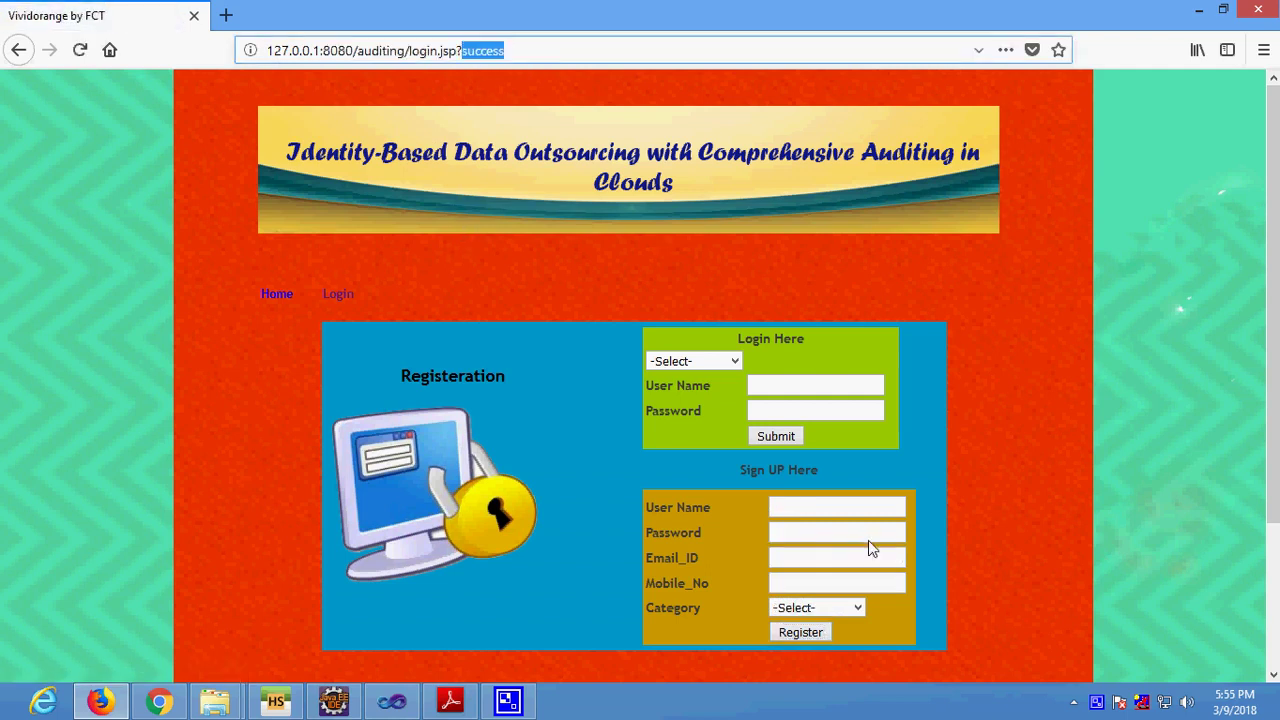
{"action": "left_click", "coordinate": [820, 516]}
{"action": "type", "text": "owner"}
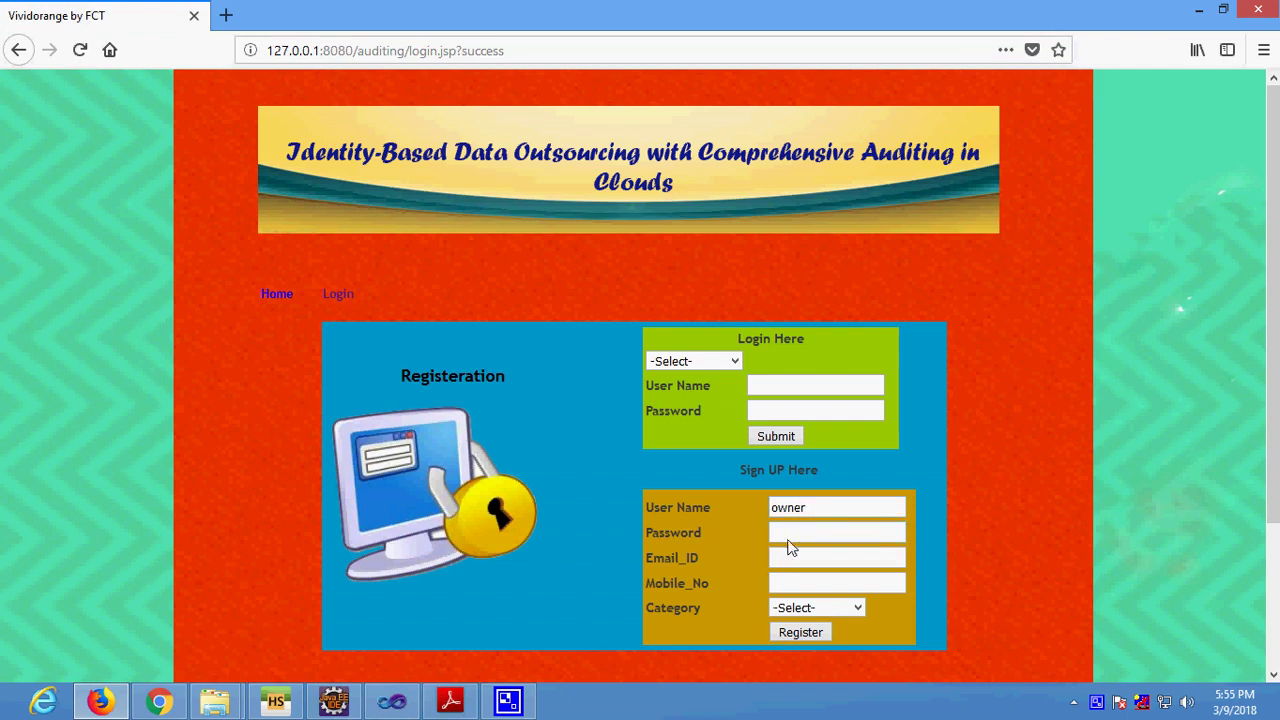
{"action": "left_click", "coordinate": [790, 536]}
{"action": "type", "text": "owner"}
{"action": "key", "text": "Tab"}
{"action": "key", "text": "ctrl+v"}
{"action": "key", "text": "Tab"}
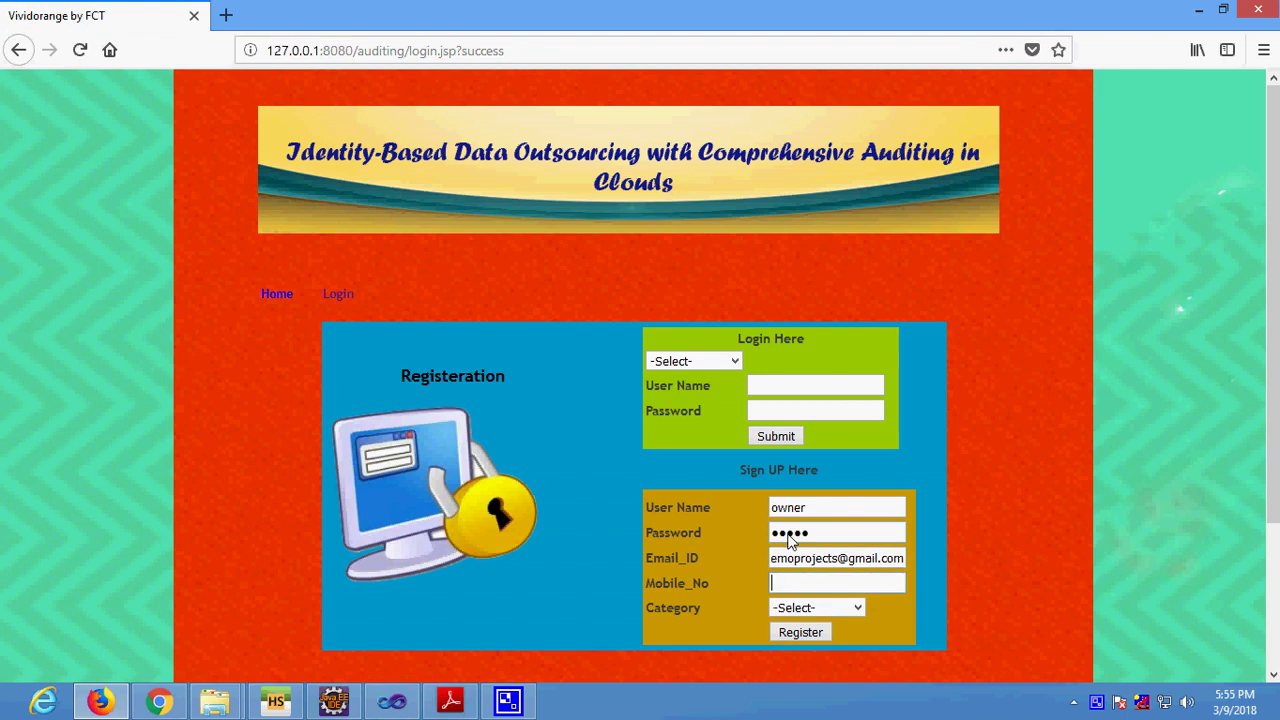
{"action": "type", "text": "78"}
{"action": "key", "text": "Down"}
{"action": "key", "text": "Return"}
Set Category to Data_Owner, register the account, and decline saving the login.
{"action": "key", "text": "Tab"}
{"action": "key", "text": "Down"}
{"action": "key", "text": "Tab"}
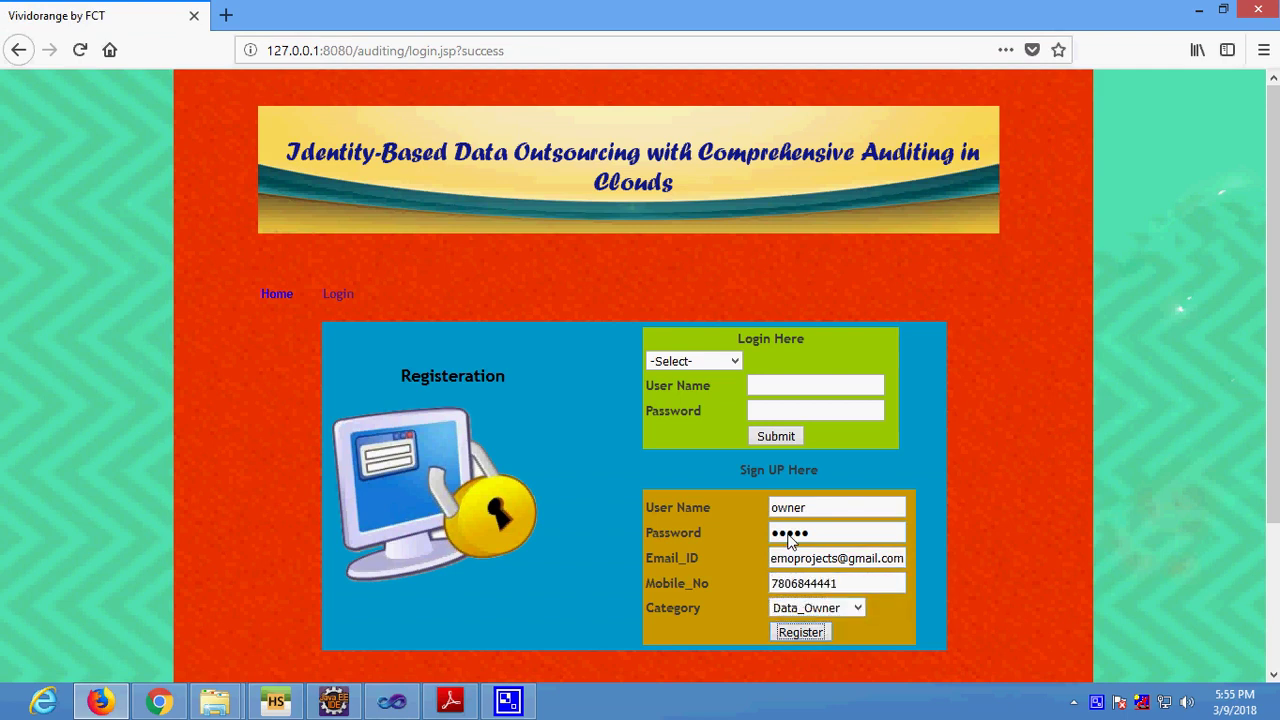
{"action": "key", "text": "Return"}
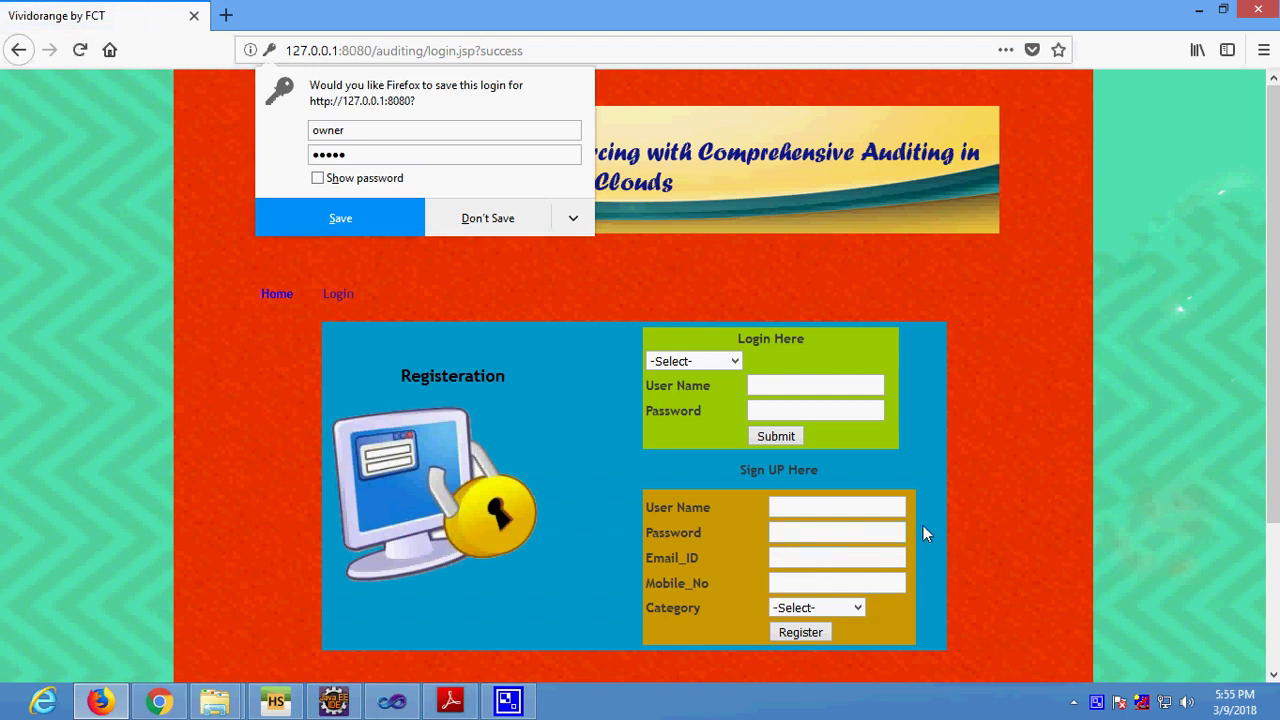
{"action": "left_click", "coordinate": [514, 220]}
{"action": "left_click_drag", "start_coordinate": [462, 50], "coordinate": [499, 50]}
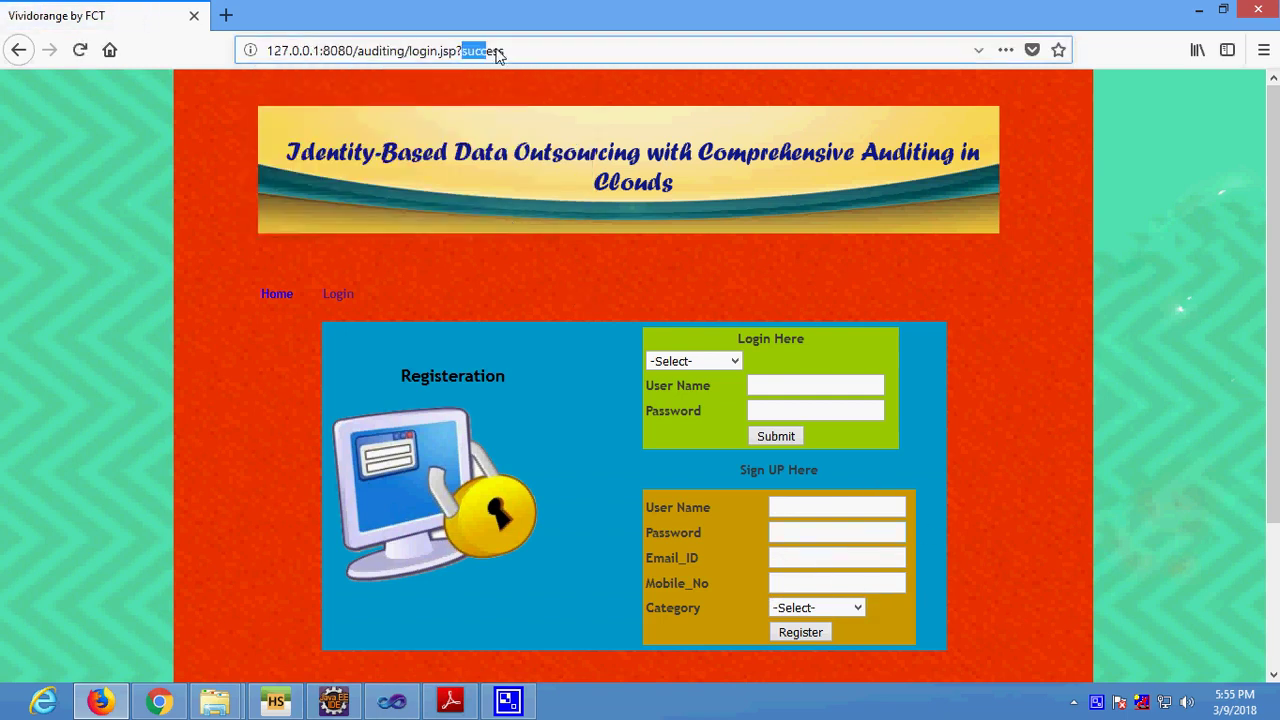
Set the sign-up category to Cloud_Server and enter user name 'cloud' with the saved e-mail.
{"action": "left_click", "coordinate": [852, 512]}
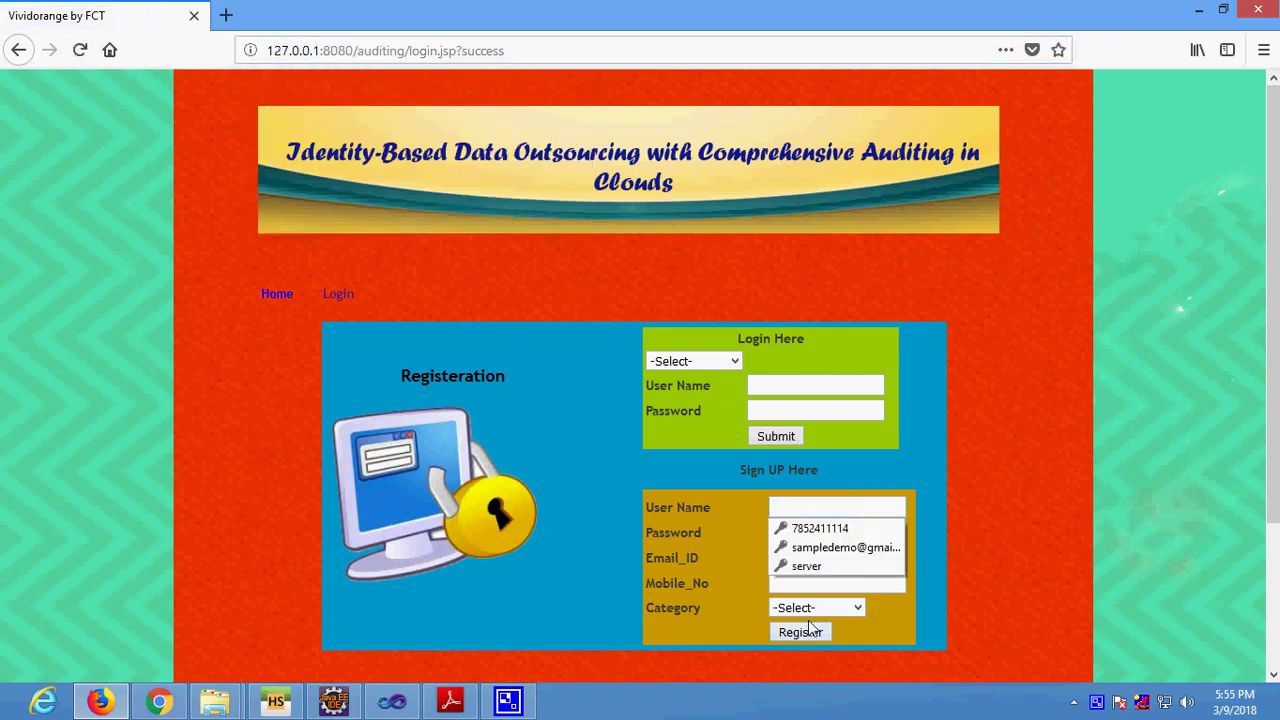
{"action": "left_click", "coordinate": [810, 609]}
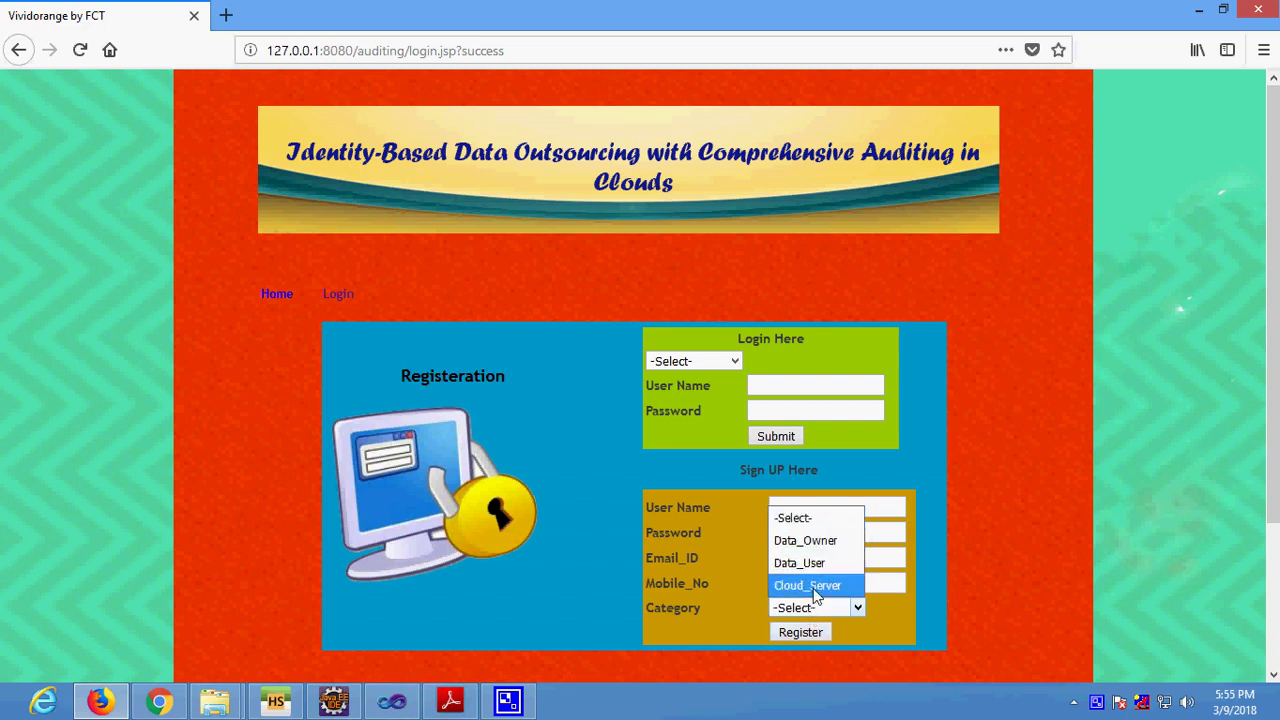
{"action": "left_click", "coordinate": [810, 585]}
{"action": "left_click", "coordinate": [800, 516]}
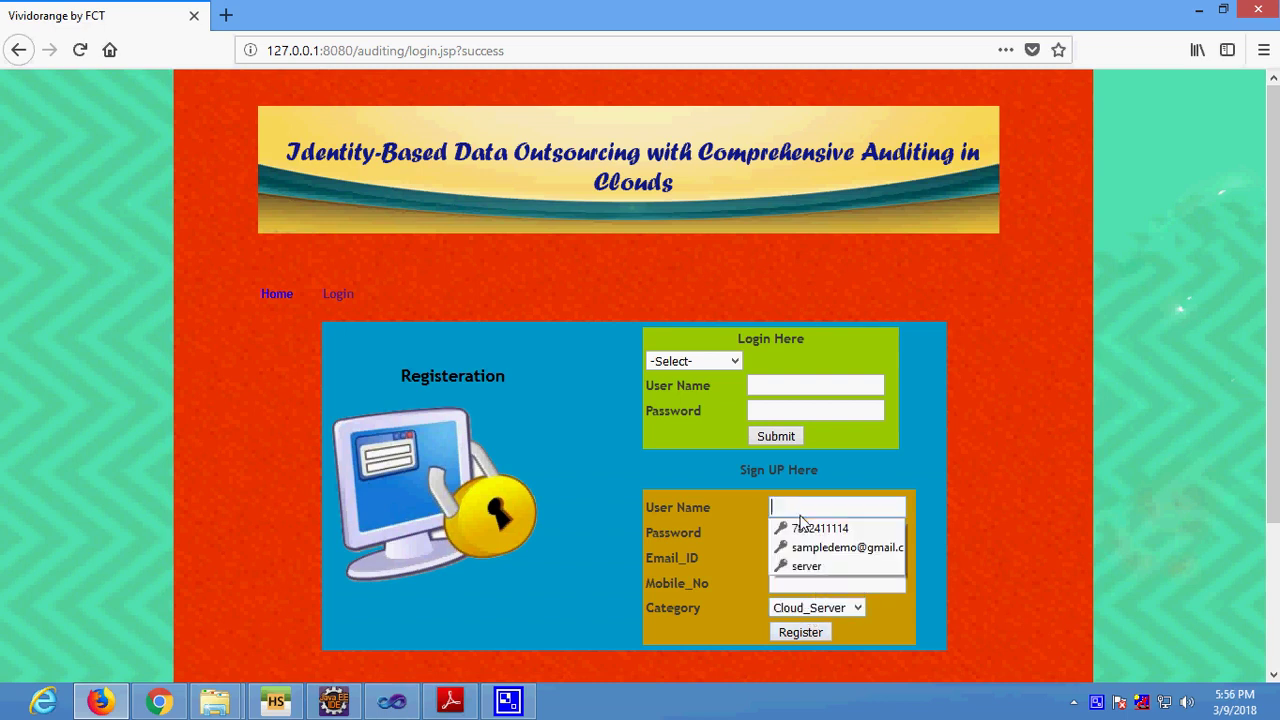
{"action": "type", "text": "cloud"}
{"action": "key", "text": "Tab"}
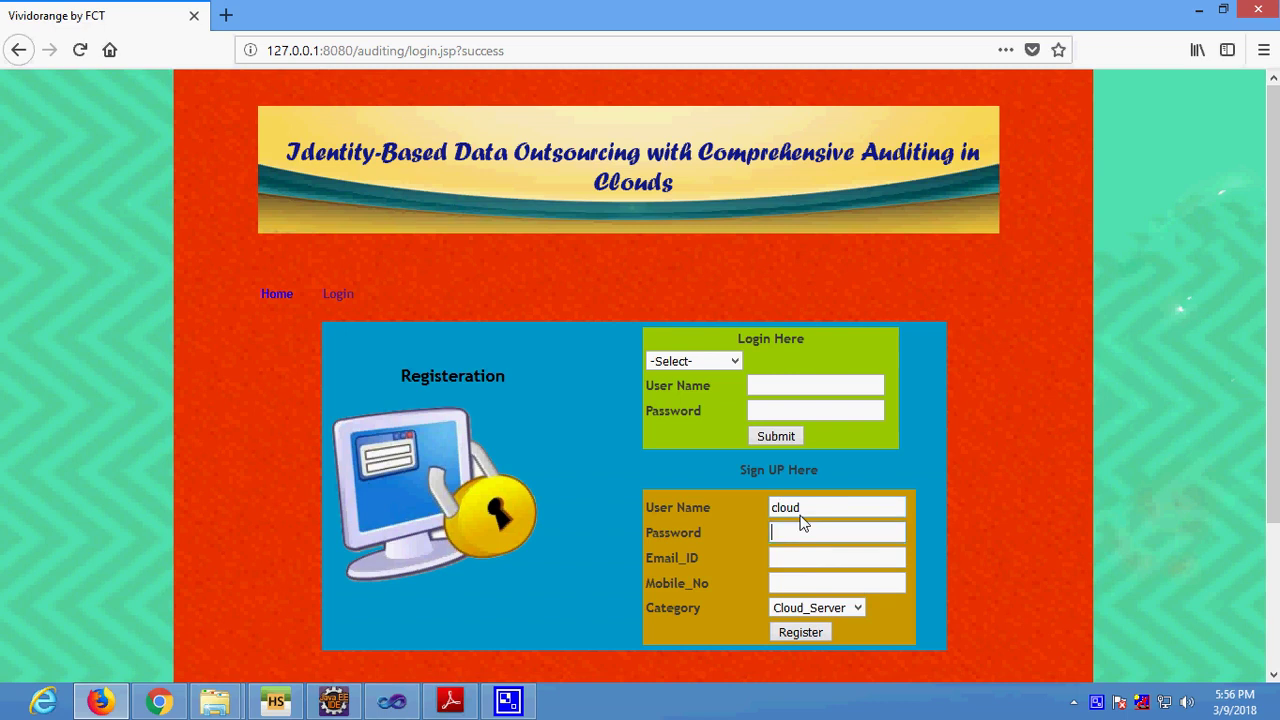
{"action": "type", "text": "cloud"}
{"action": "key", "text": "Tab"}
{"action": "type", "text": "s"}
{"action": "key", "text": "Down"}
{"action": "key", "text": "Return"}
Fill the suggested mobile number, submit the registration, and decline saving the login.
{"action": "key", "text": "Tab"}
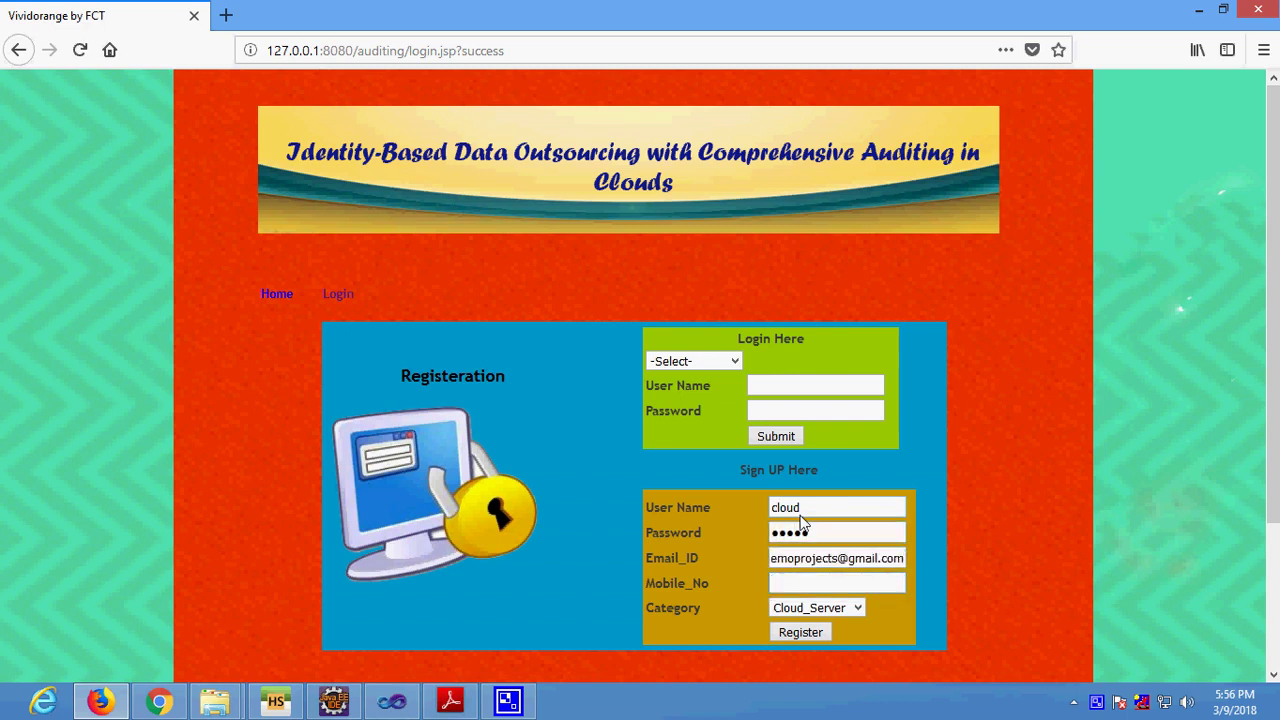
{"action": "type", "text": "78"}
{"action": "key", "text": "Down"}
{"action": "key", "text": "Return"}
{"action": "left_click", "coordinate": [790, 633]}
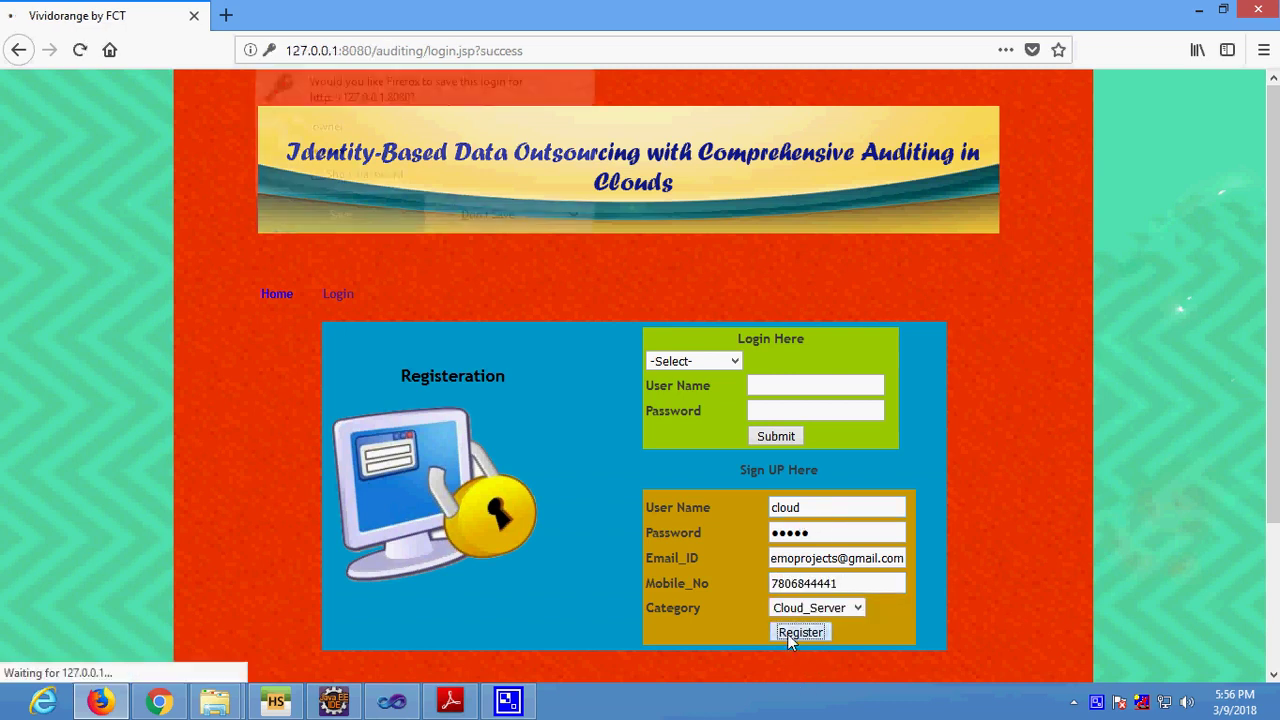
{"action": "left_click", "coordinate": [520, 220]}
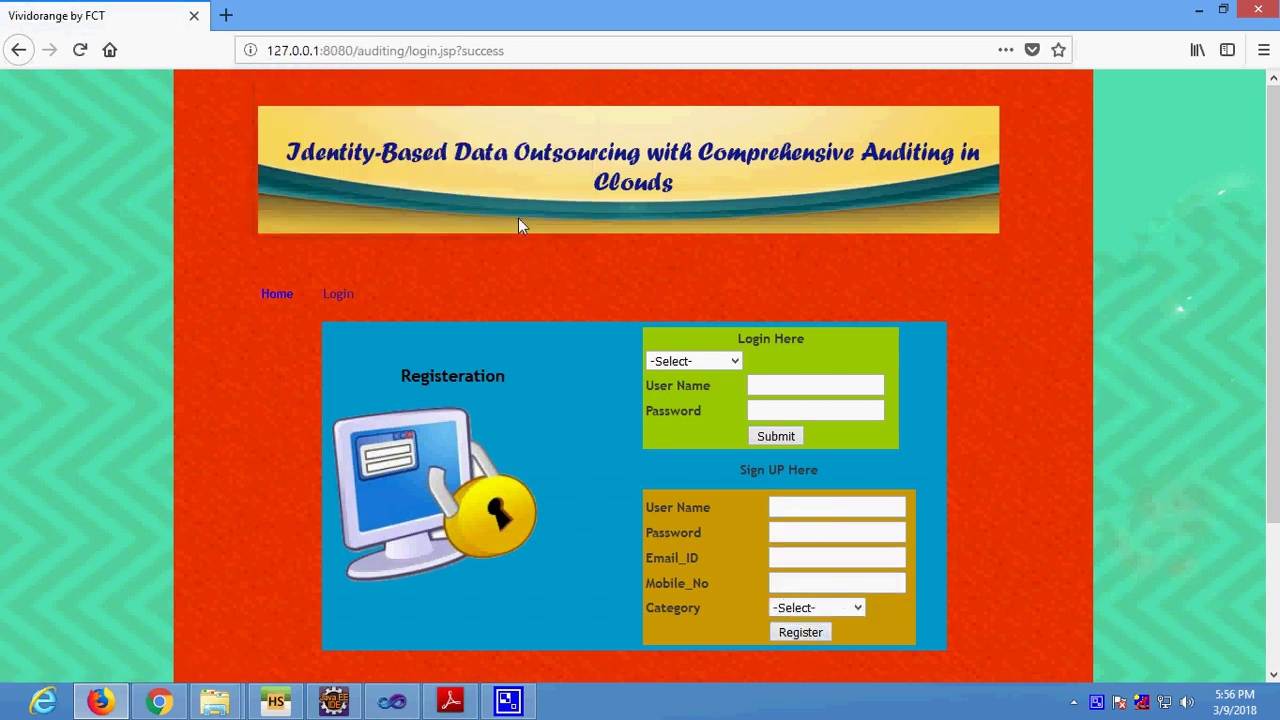
{"action": "left_click", "coordinate": [736, 363]}
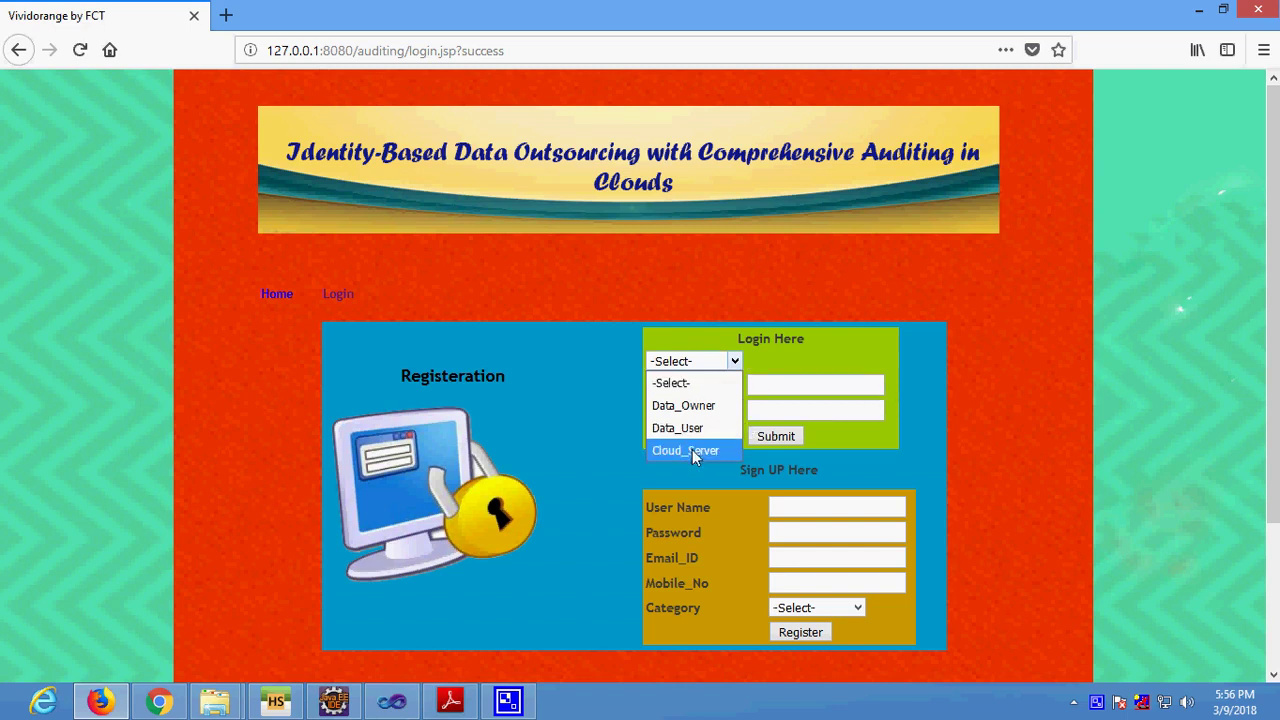
Choose Cloud_Server as sign-up category and enter user name 'server' with a new password.
{"action": "left_click", "coordinate": [812, 608]}
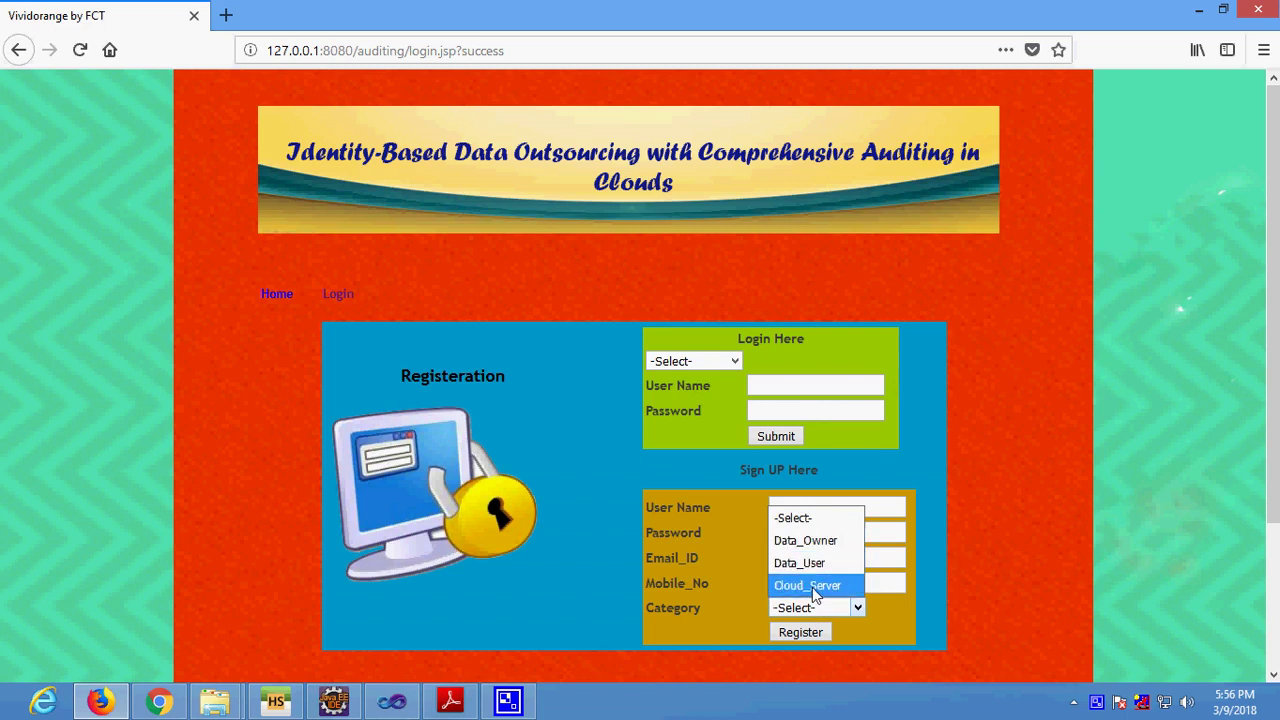
{"action": "left_click", "coordinate": [833, 587]}
{"action": "left_click", "coordinate": [829, 514]}
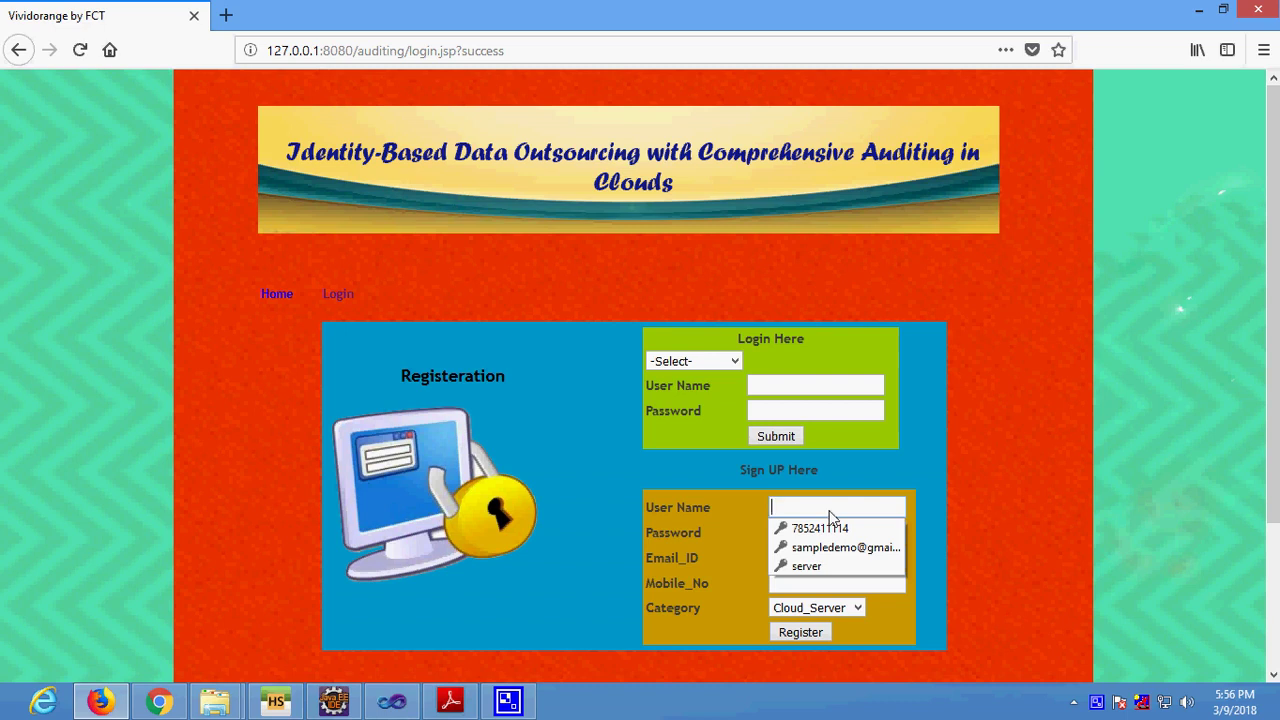
{"action": "type", "text": "server"}
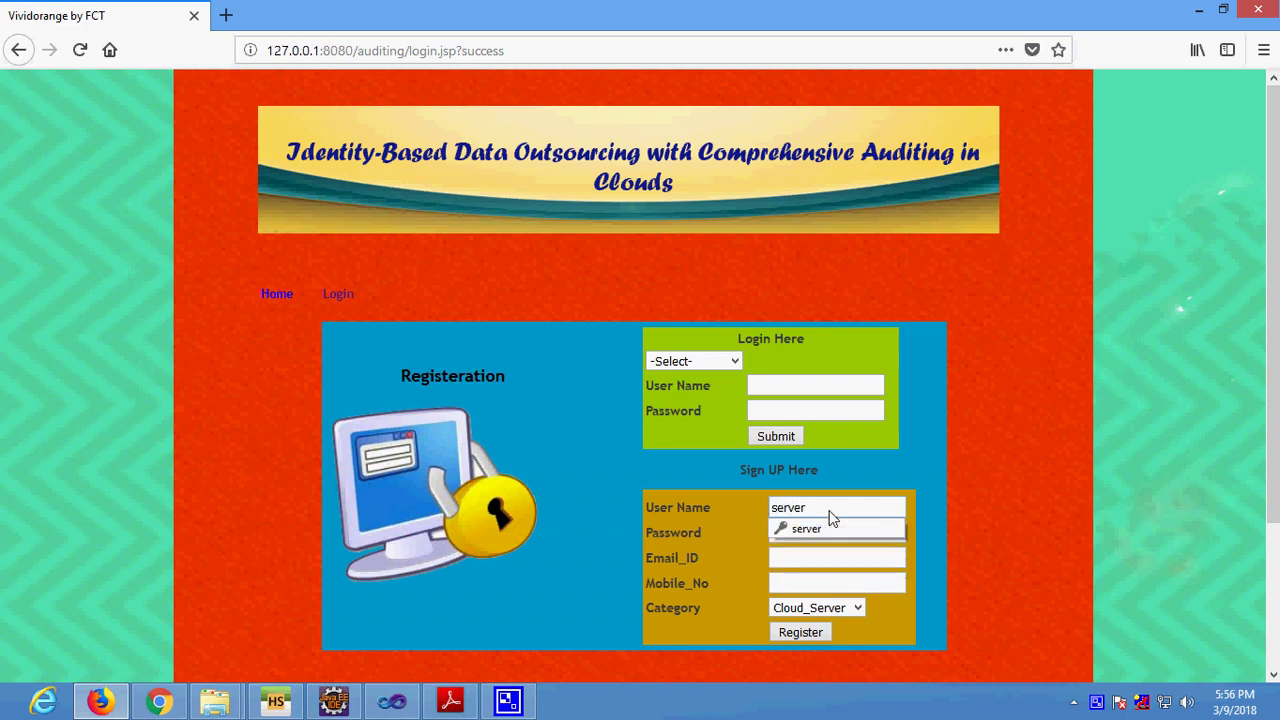
{"action": "key", "text": "Tab"}
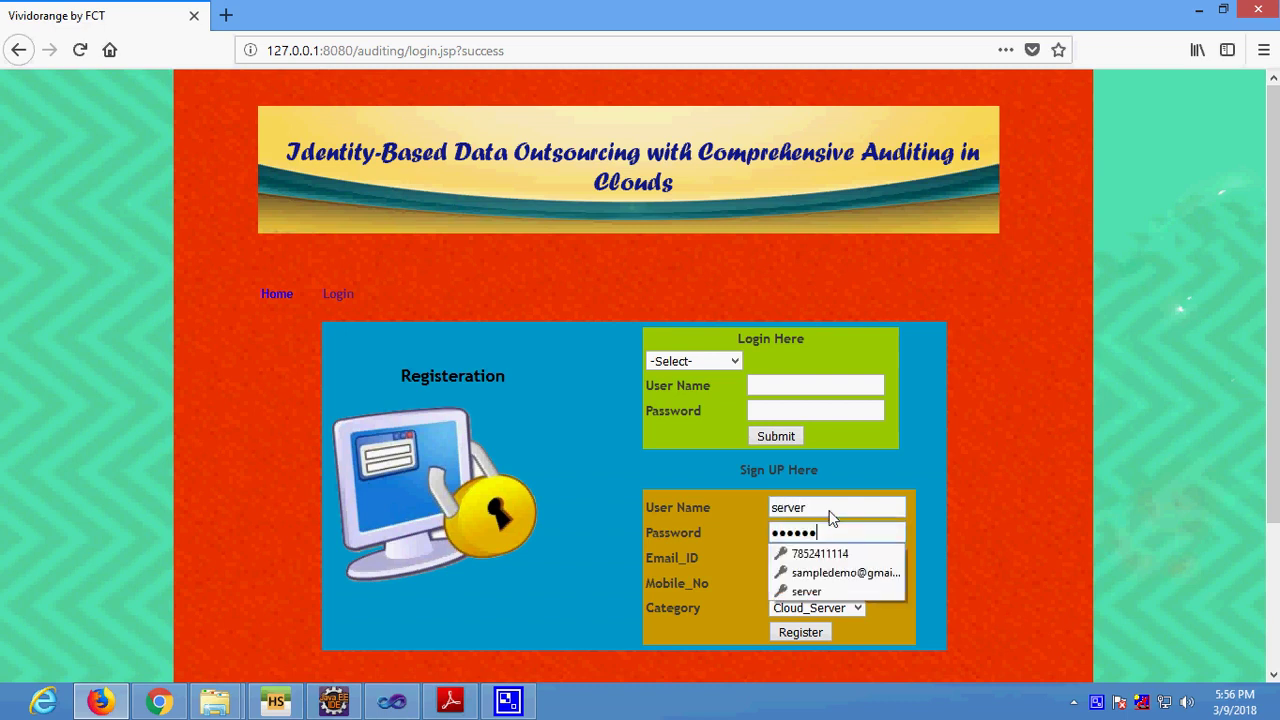
{"action": "key", "text": "BackSpace"}
{"action": "key", "text": "BackSpace"}
{"action": "key", "text": "BackSpace"}
{"action": "key", "text": "BackSpace"}
{"action": "key", "text": "BackSpace"}
{"action": "key", "text": "BackSpace"}
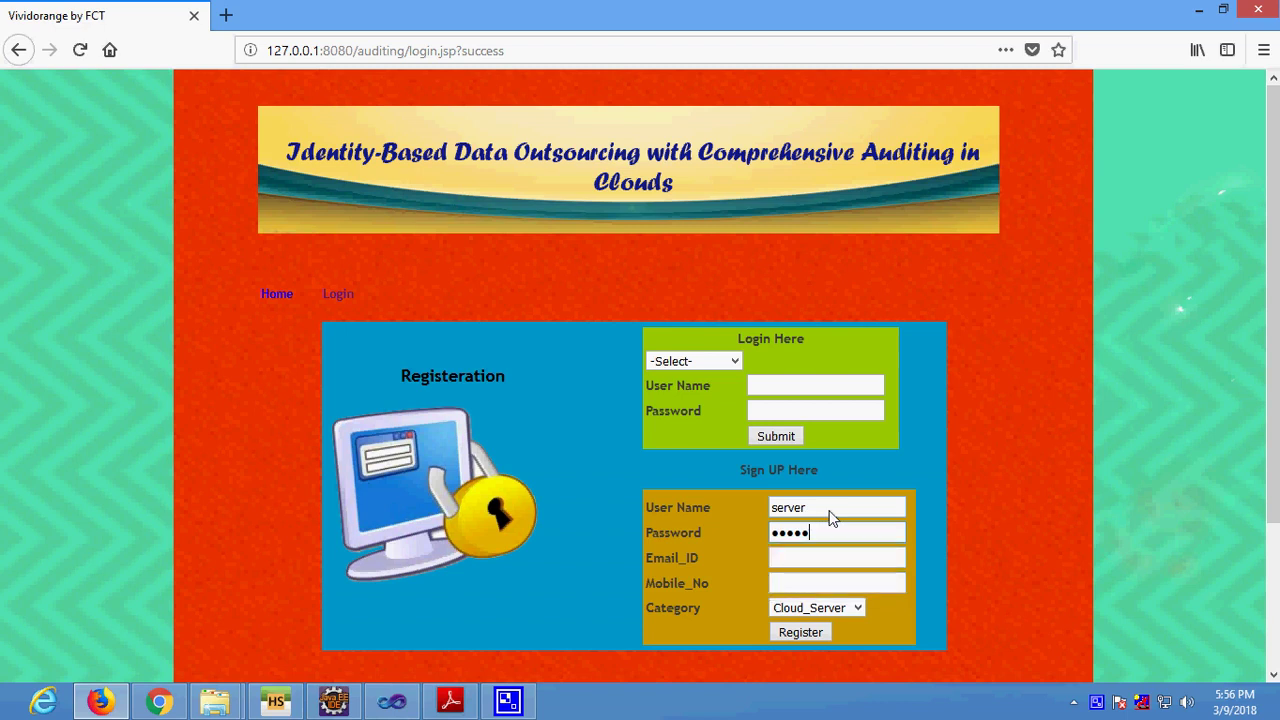
{"action": "type", "text": "123456"}
Fill the e-mail and mobile number from saved suggestions and register the account.
{"action": "key", "text": "Tab"}
{"action": "key", "text": "Down"}
{"action": "key", "text": "Down"}
{"action": "key", "text": "Return"}
{"action": "key", "text": "Tab"}
{"action": "type", "text": "78"}
{"action": "key", "text": "Down"}
{"action": "key", "text": "Return"}
{"action": "key", "text": "Tab"}
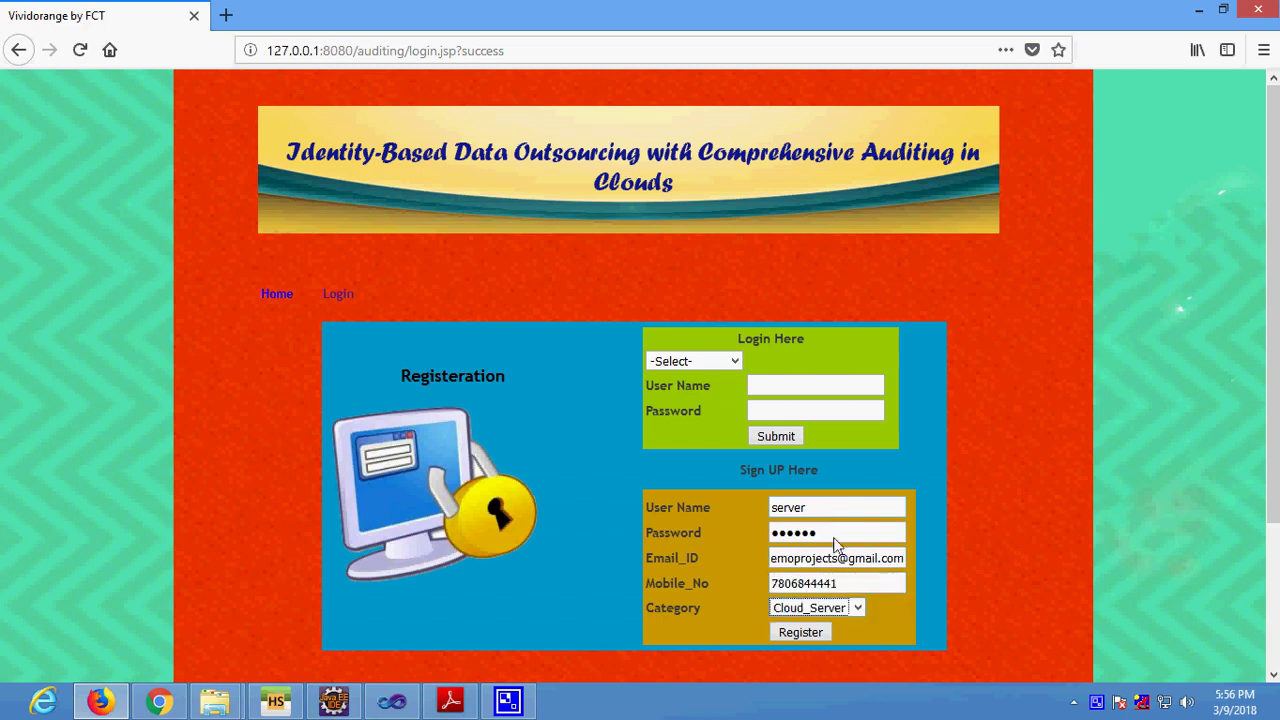
{"action": "left_click", "coordinate": [806, 633]}
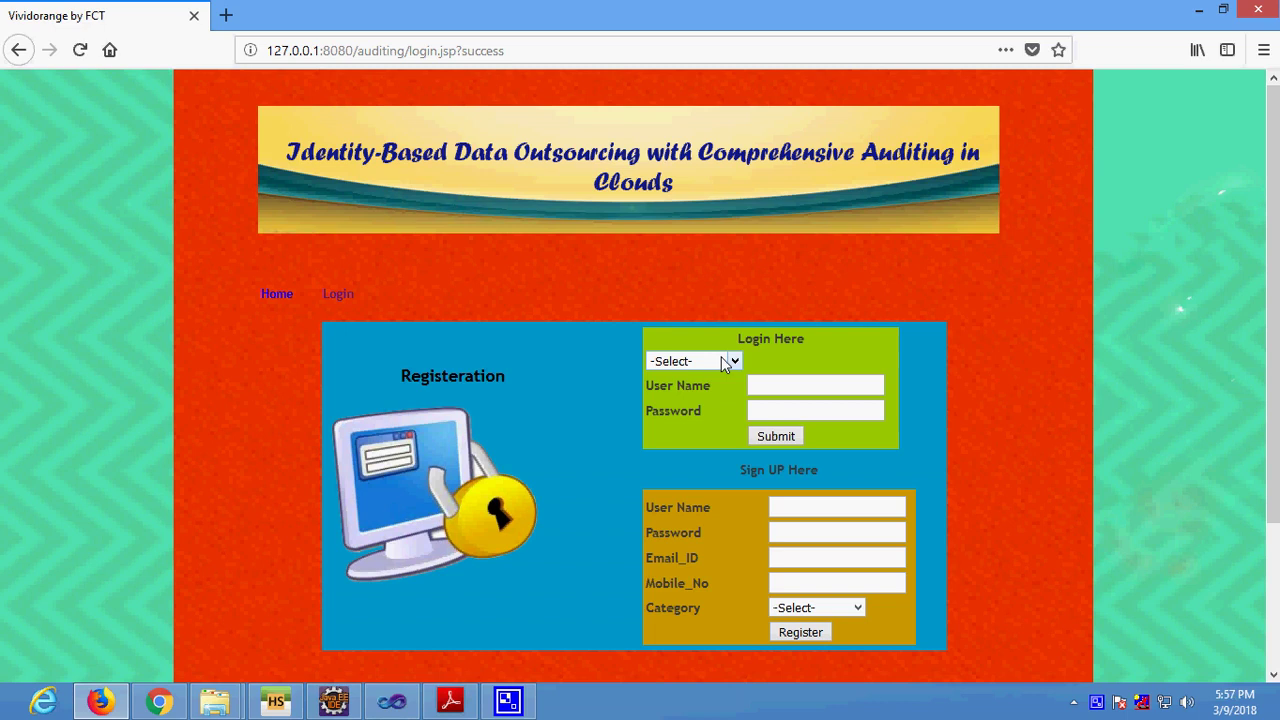
Log in with role Data_Owner, user name 'owner' and its password.
{"action": "left_click", "coordinate": [721, 361]}
{"action": "left_click", "coordinate": [734, 402]}
{"action": "left_click", "coordinate": [768, 393]}
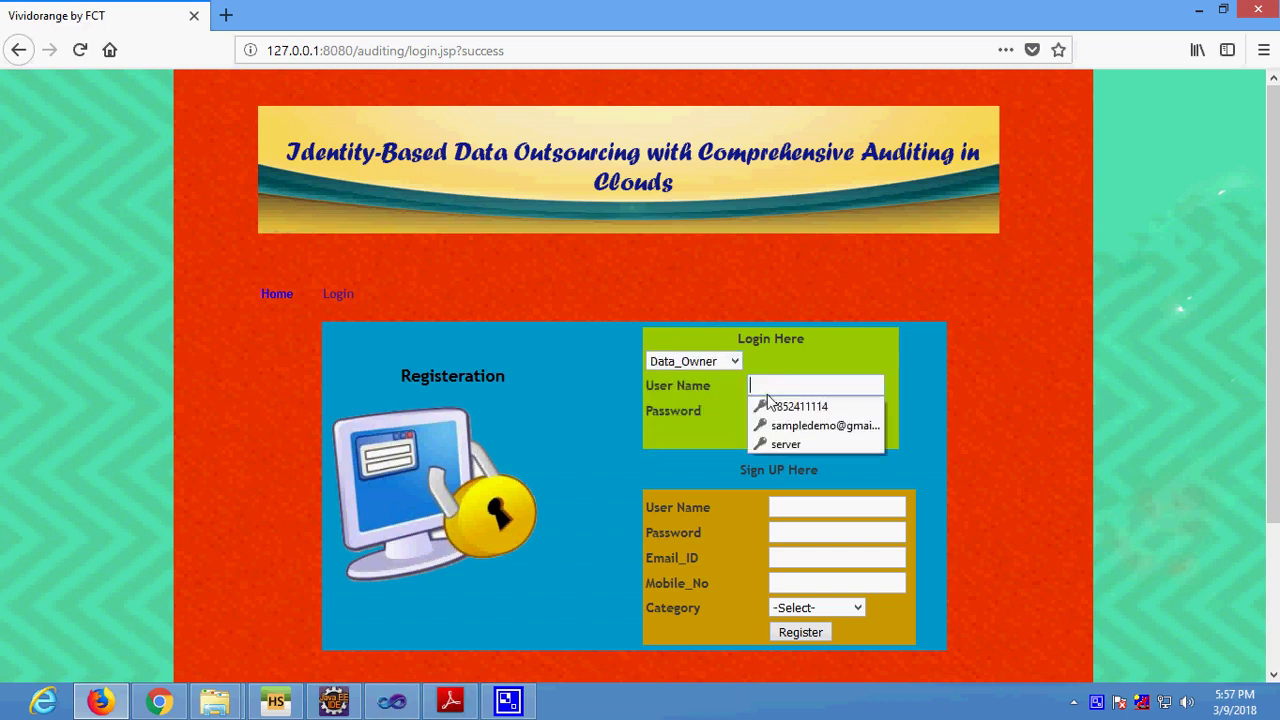
{"action": "type", "text": "owner"}
{"action": "left_click", "coordinate": [768, 402]}
{"action": "type", "text": "12345"}
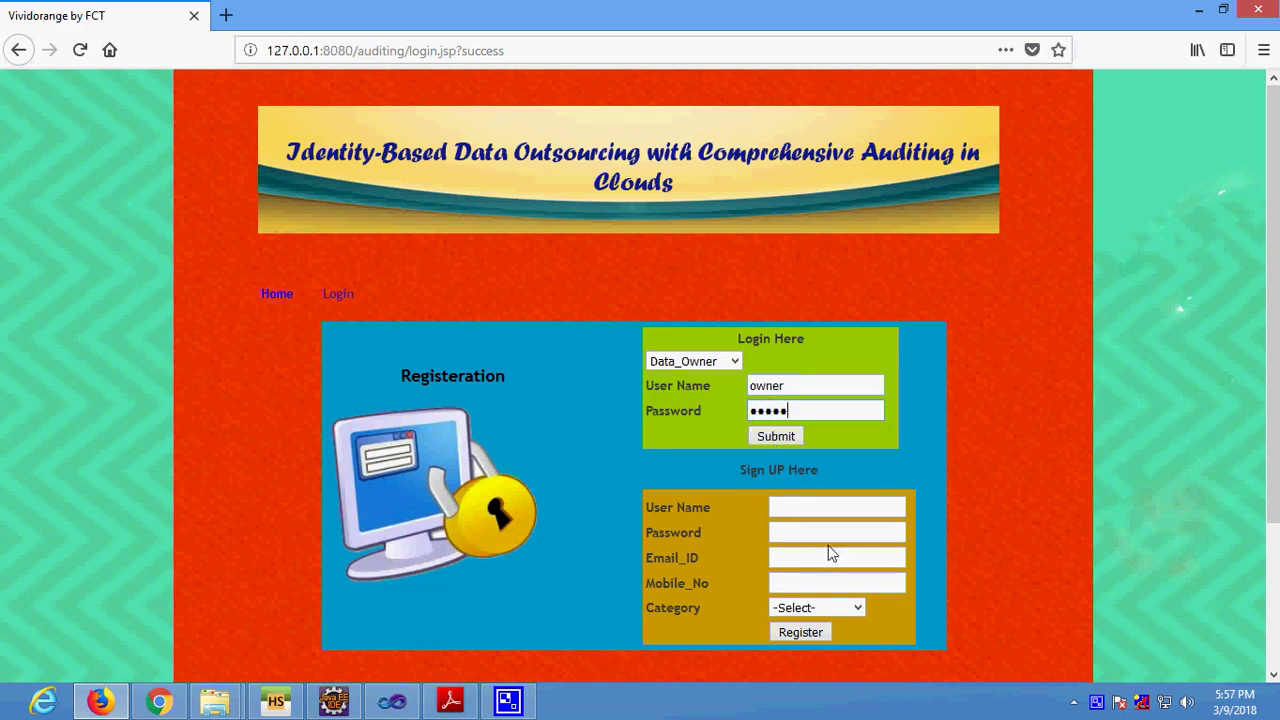
{"action": "left_click", "coordinate": [776, 437]}
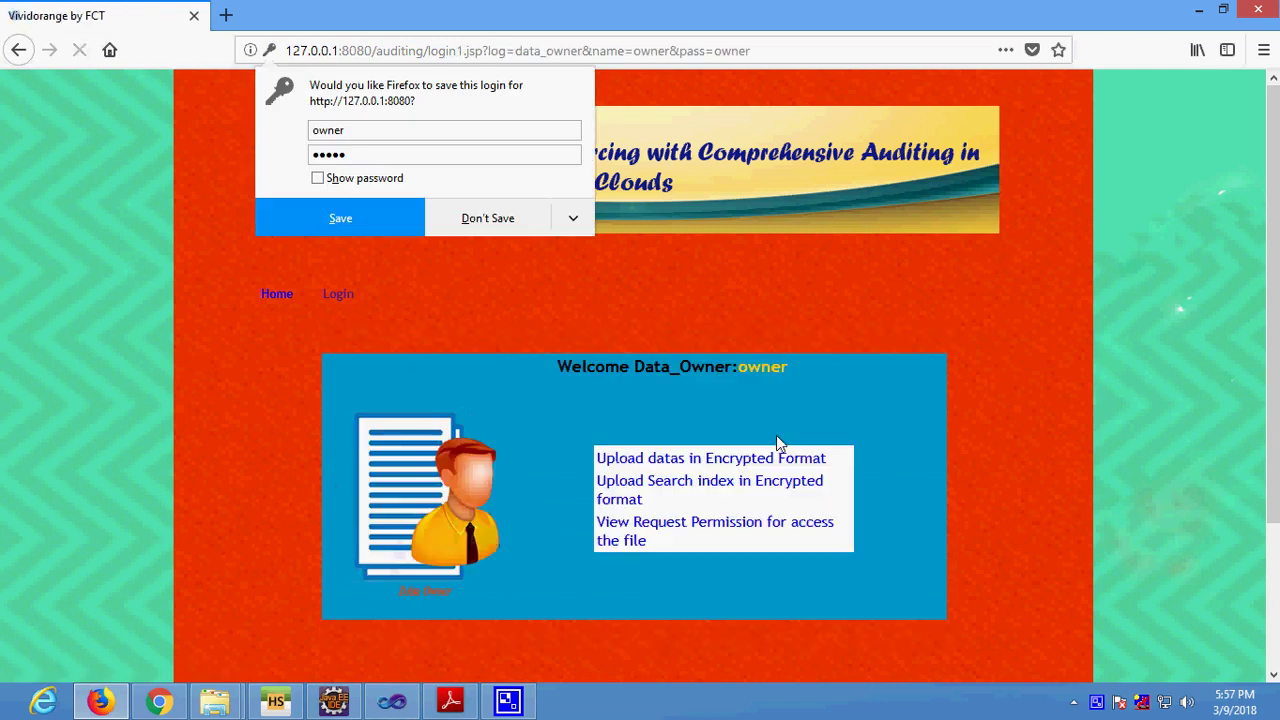
Decline saving the login, start an encrypted upload named 'efficient' for file 117, and open the file chooser.
{"action": "left_click", "coordinate": [468, 218]}
{"action": "left_click", "coordinate": [676, 458]}
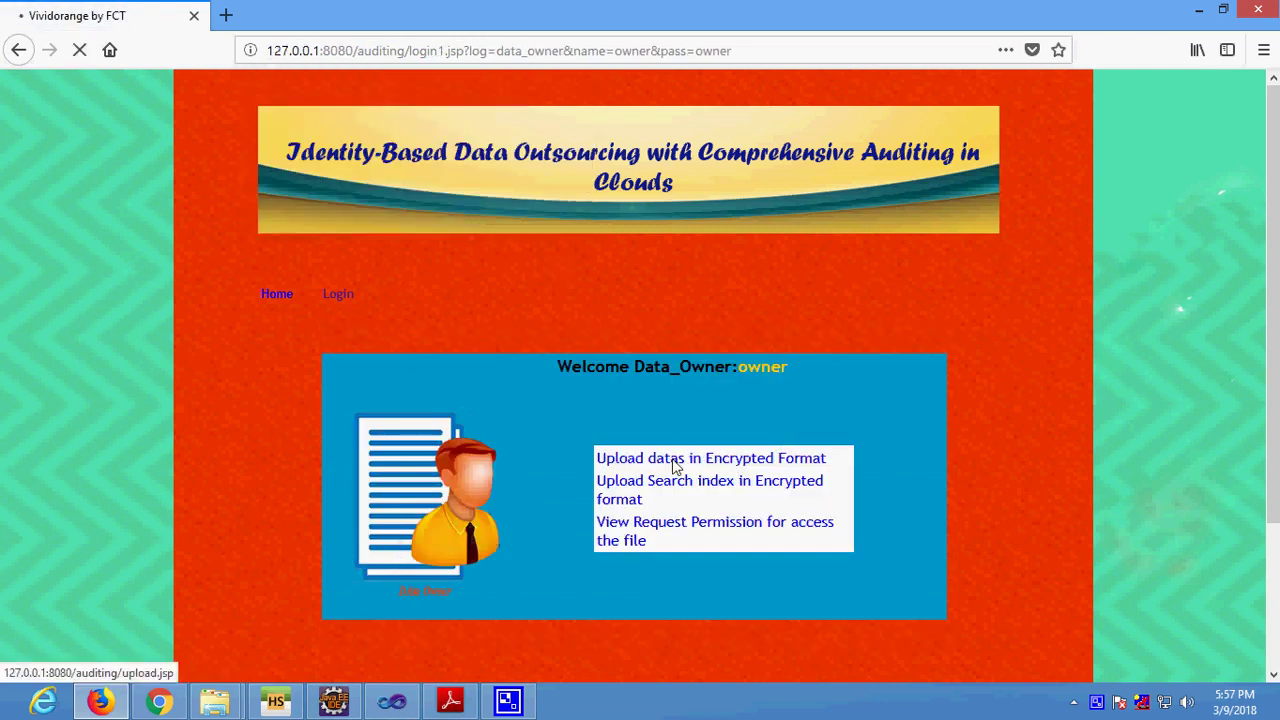
{"action": "left_click", "coordinate": [784, 497]}
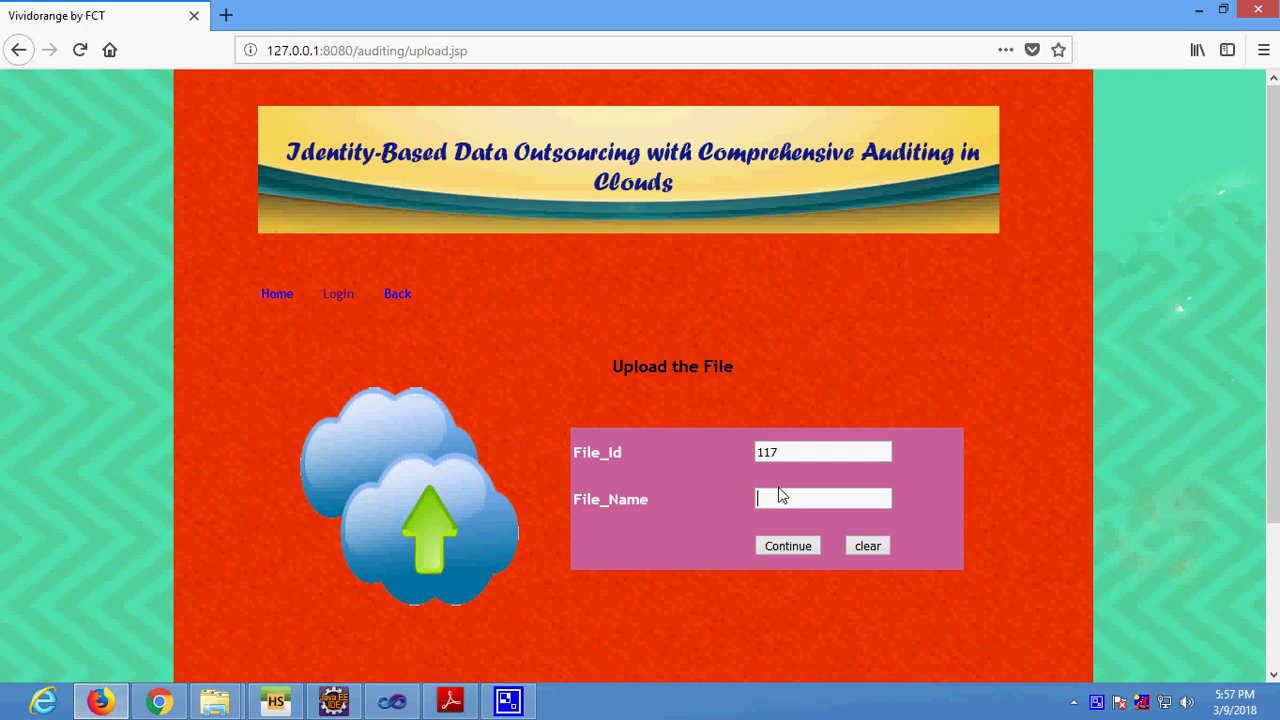
{"action": "type", "text": "efficient"}
{"action": "left_click", "coordinate": [788, 545]}
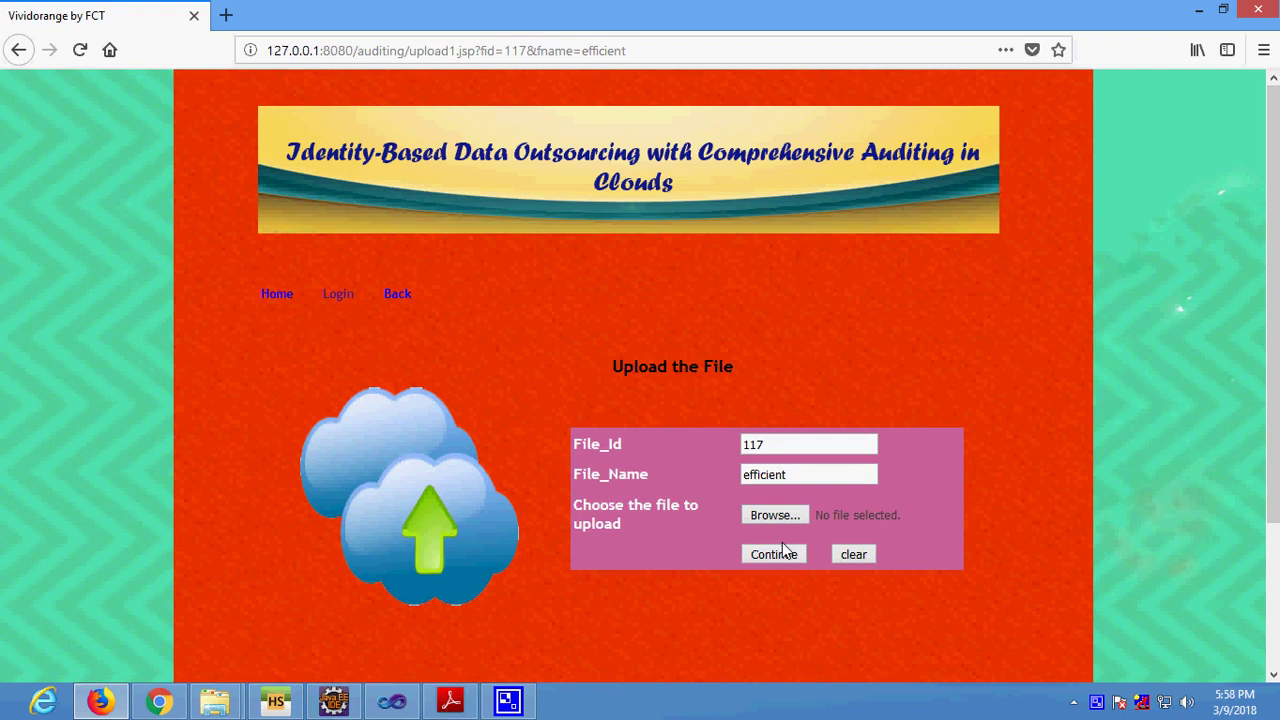
{"action": "left_click", "coordinate": [793, 516]}
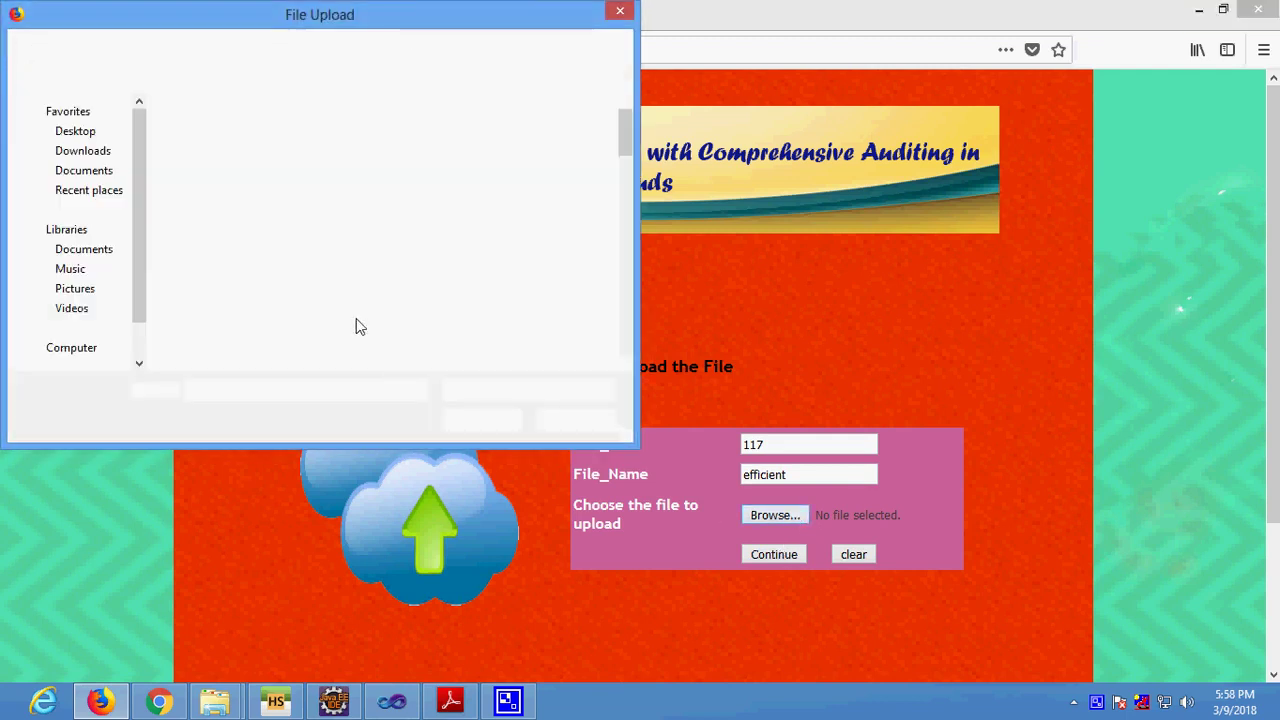
In the Project folder, rename the scalabledata text file to 'efficient'.
{"action": "scroll", "coordinate": [107, 270], "scroll_direction": "down", "scroll_amount": 1}
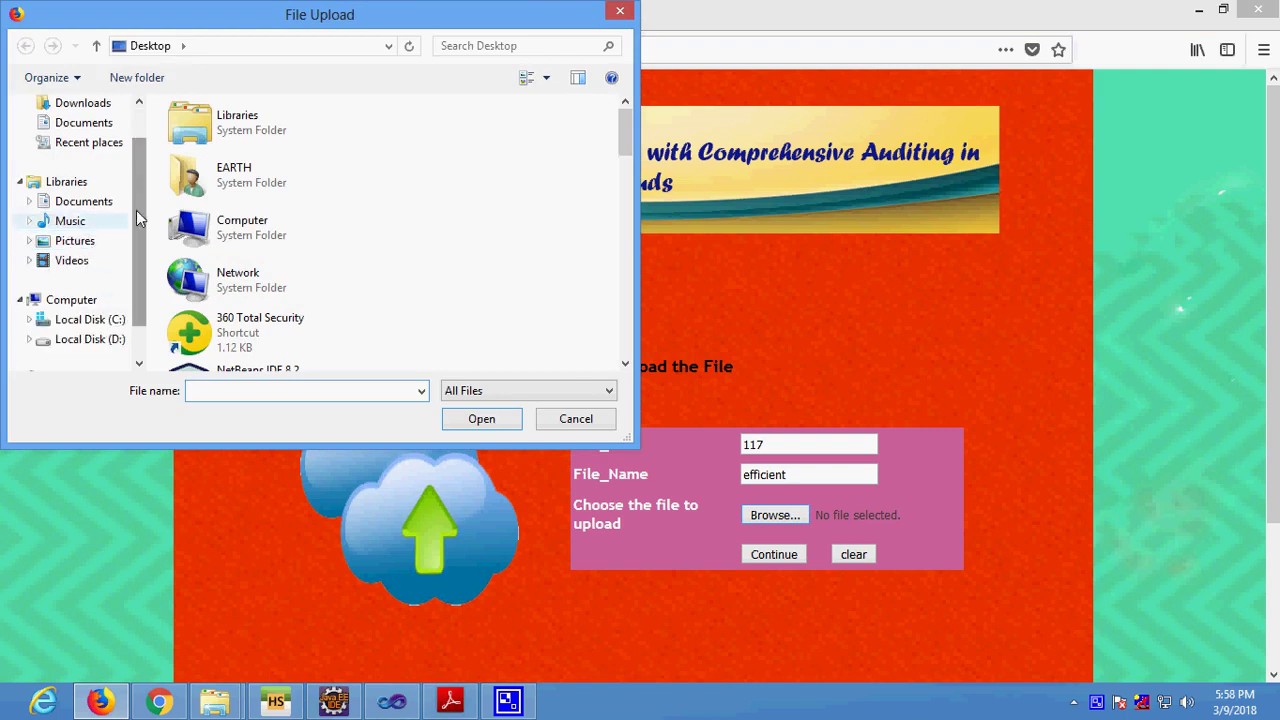
{"action": "scroll", "coordinate": [446, 237], "scroll_direction": "down", "scroll_amount": 3}
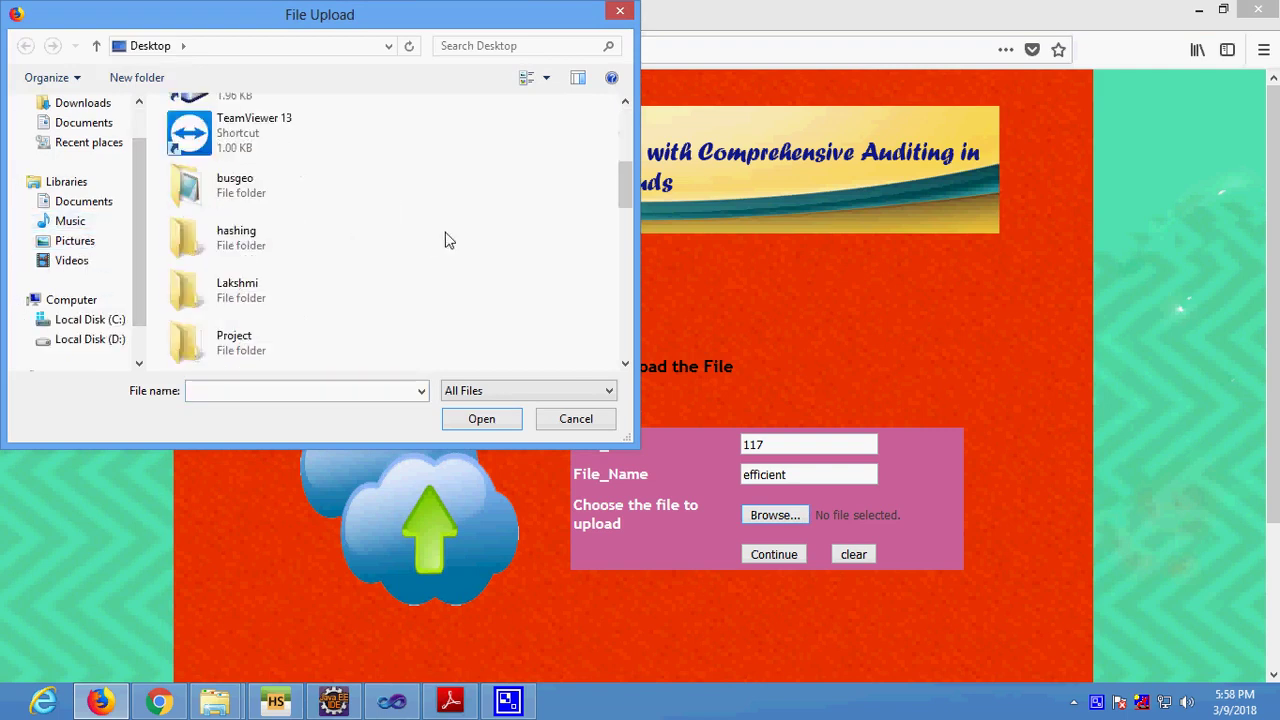
{"action": "scroll", "coordinate": [446, 240], "scroll_direction": "down", "scroll_amount": 3}
{"action": "scroll", "coordinate": [446, 240], "scroll_direction": "up", "scroll_amount": 5}
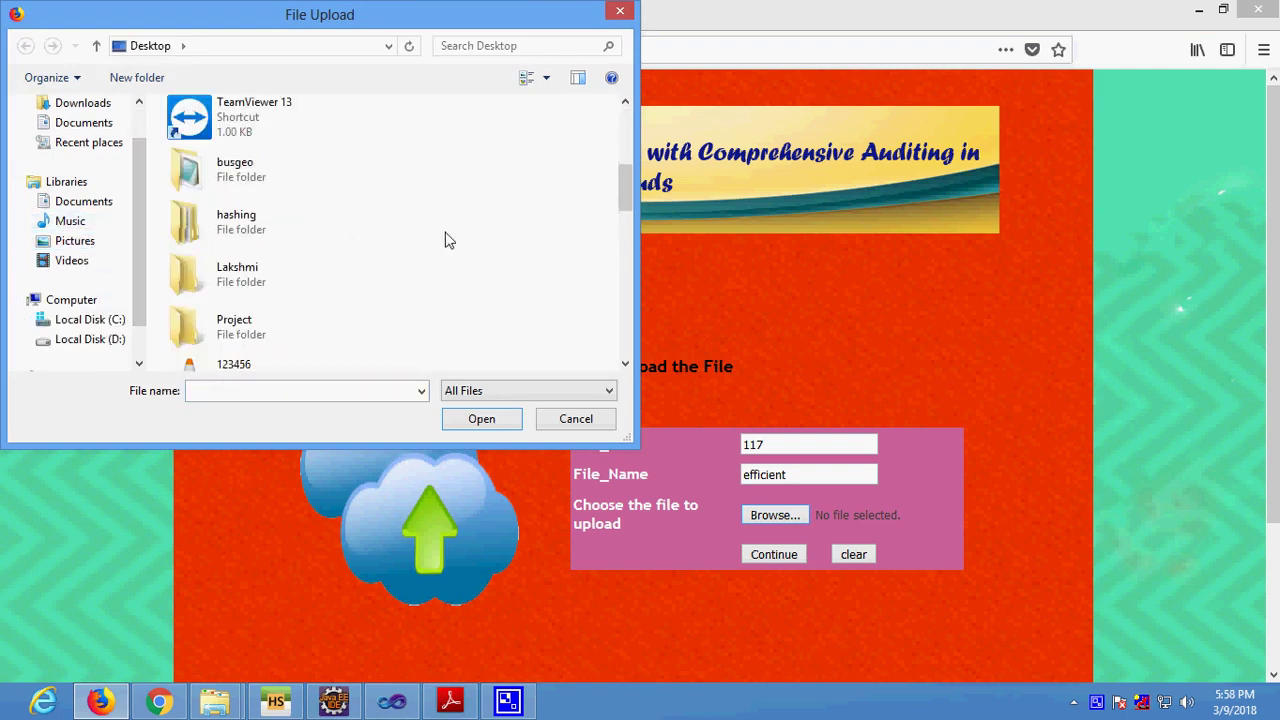
{"action": "left_click", "coordinate": [258, 343]}
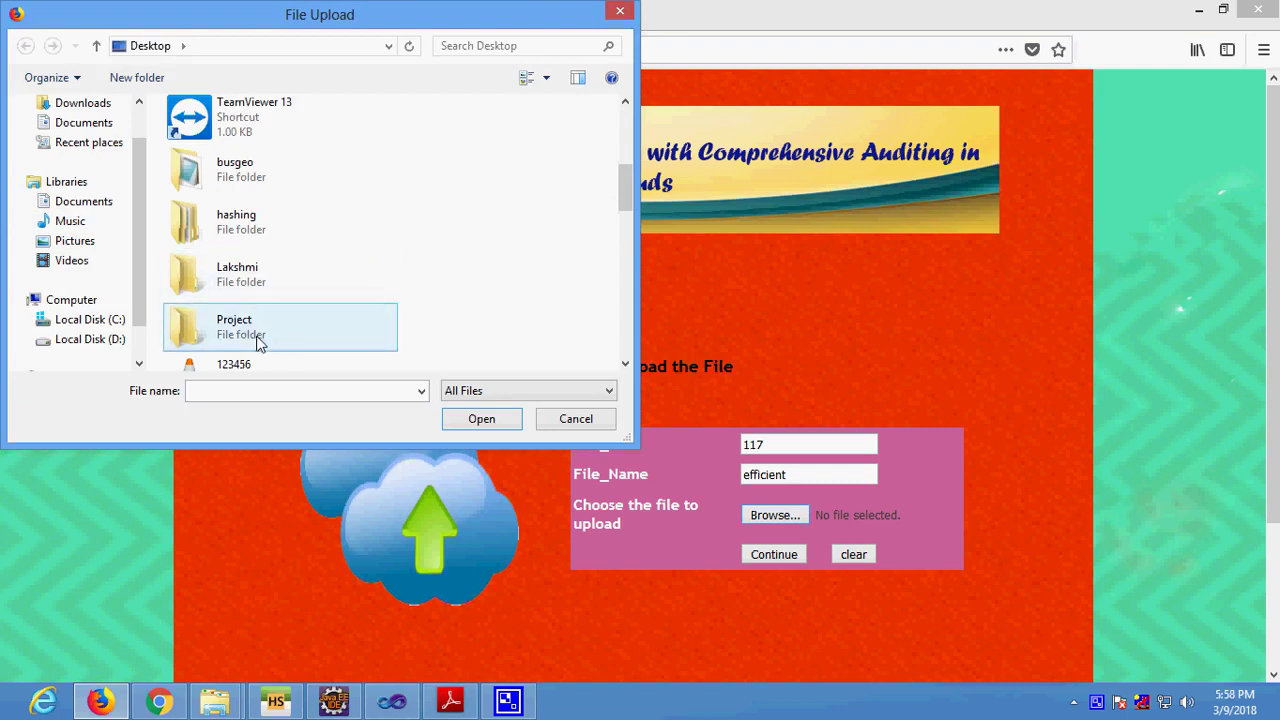
{"action": "double_click", "coordinate": [258, 343]}
{"action": "left_click", "coordinate": [243, 254]}
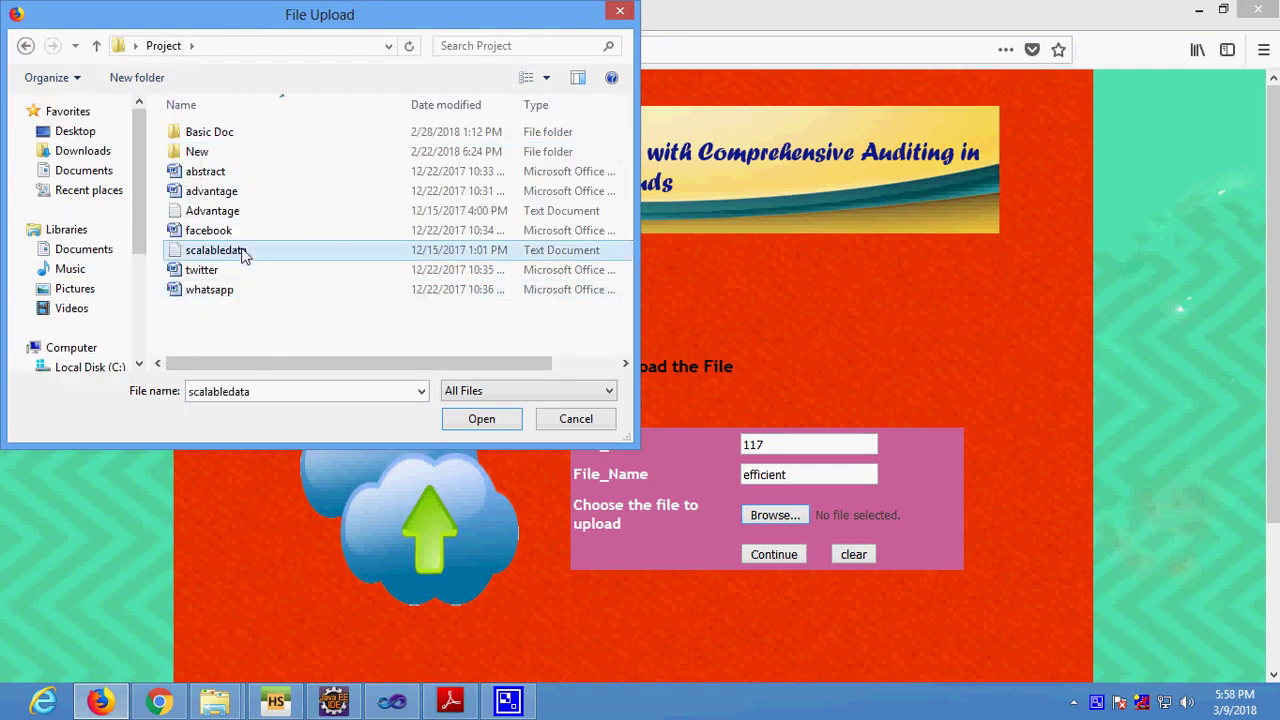
{"action": "left_click", "coordinate": [243, 254]}
{"action": "type", "text": "e"}
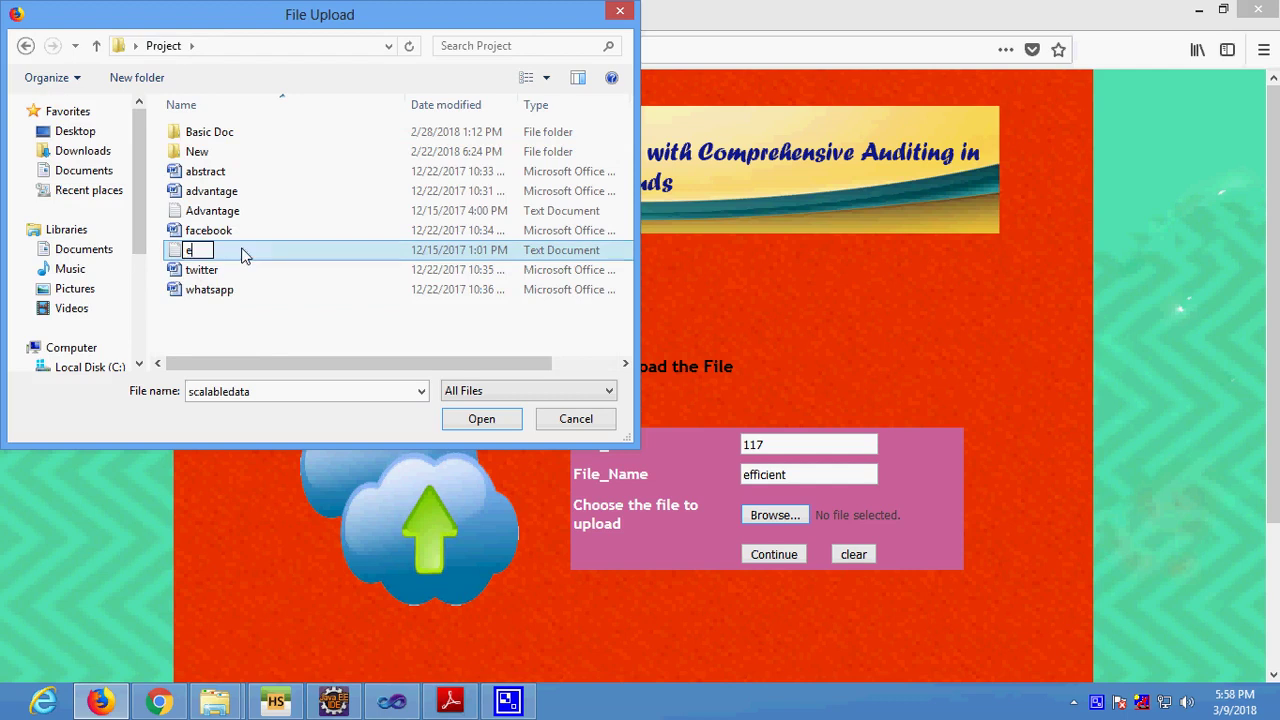
{"action": "type", "text": "fficient"}
{"action": "key", "text": "Return"}
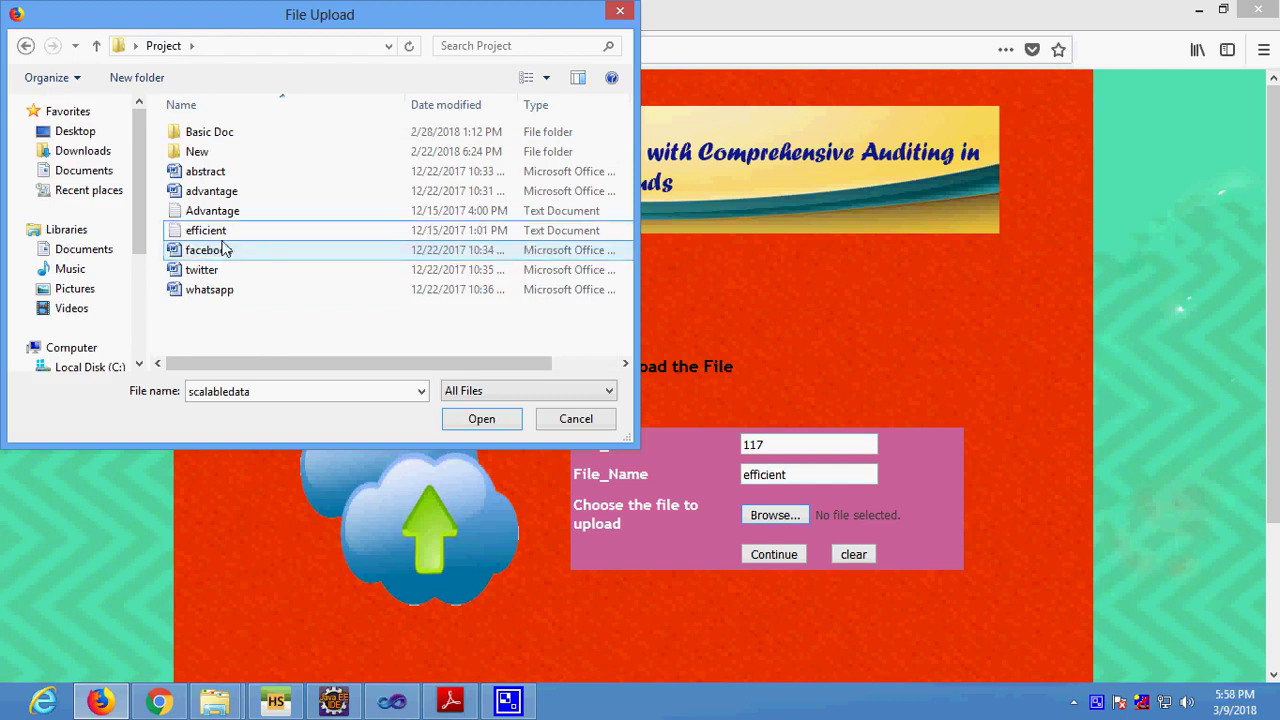
Attach efficient.txt to the upload and continue to the encryption page.
{"action": "left_click", "coordinate": [226, 232]}
{"action": "left_click", "coordinate": [478, 420]}
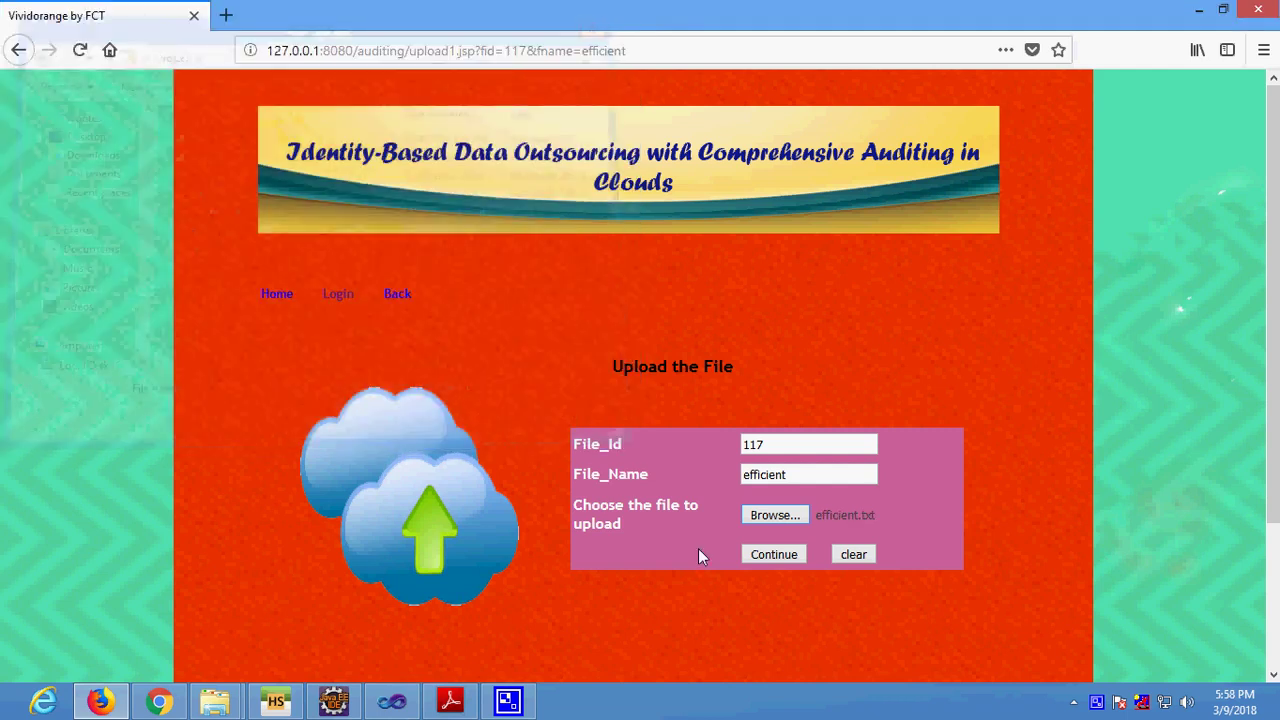
{"action": "left_click", "coordinate": [795, 555]}
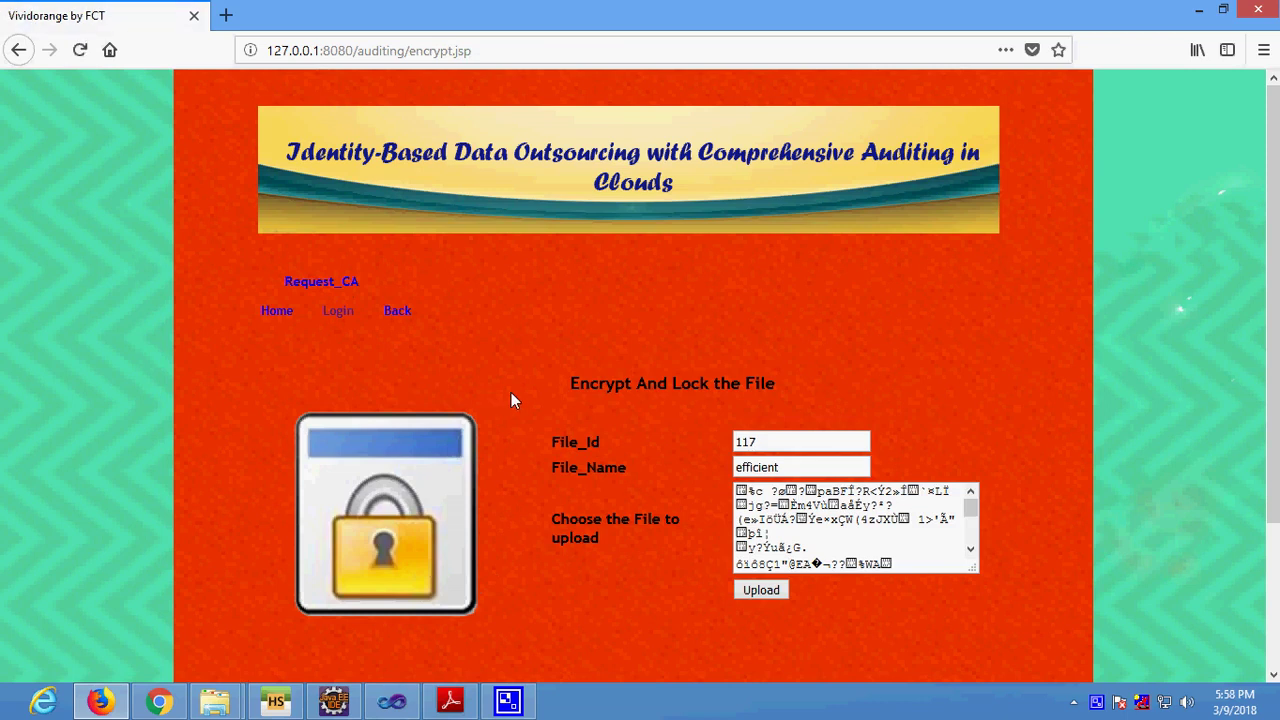
Upload the encrypted file 117 'efficient' and go back to the Data_Owner welcome page.
{"action": "left_click", "coordinate": [777, 595]}
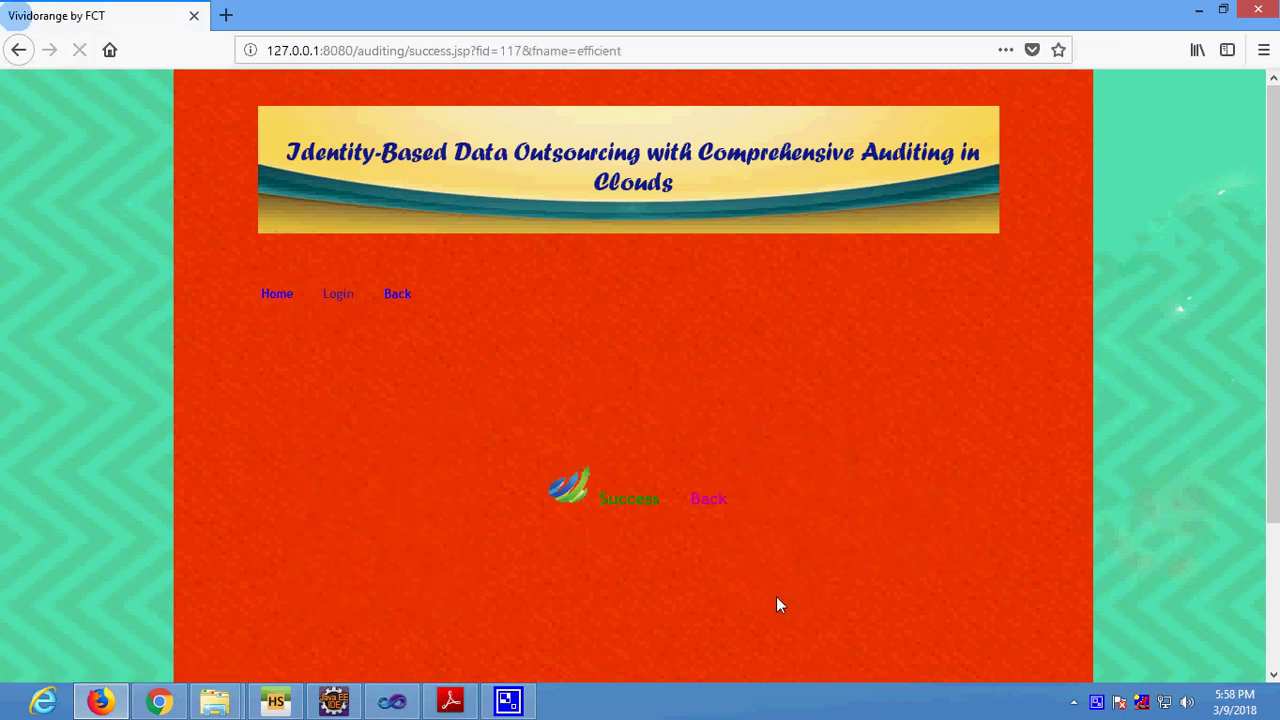
{"action": "left_click", "coordinate": [703, 498]}
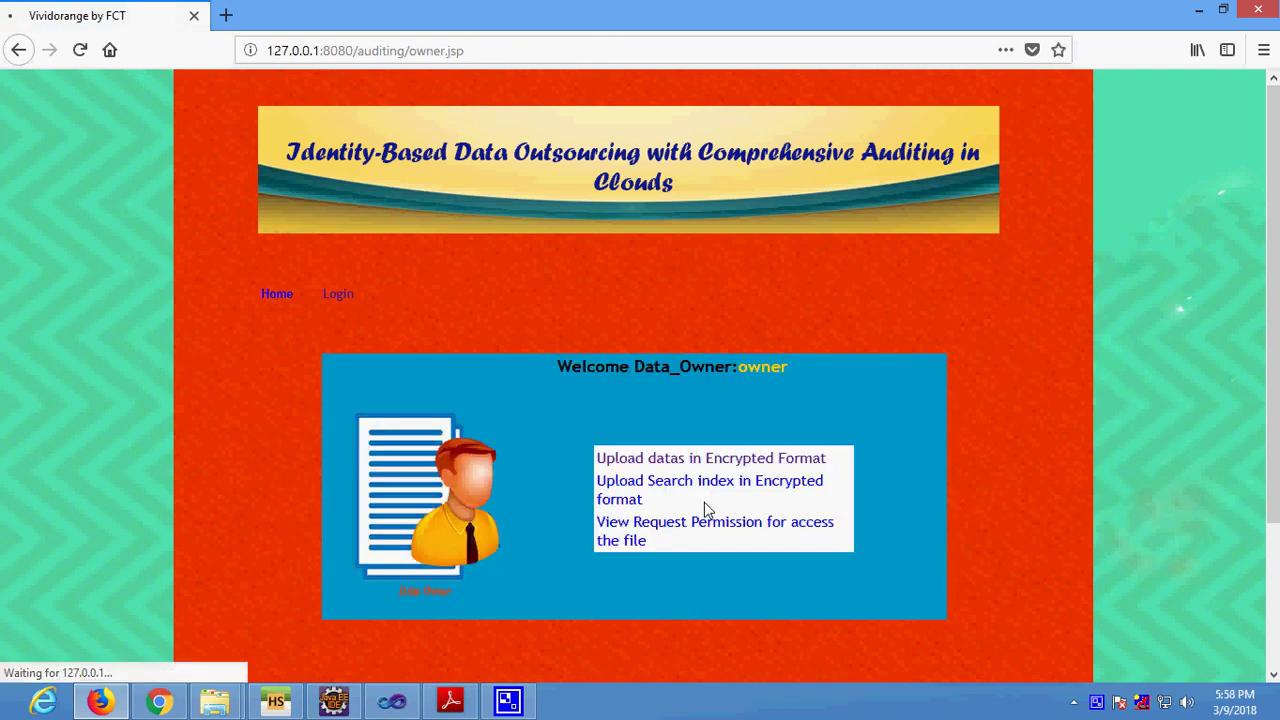
Go from the site's home page to the login page.
{"action": "scroll", "coordinate": [386, 347], "scroll_direction": "down", "scroll_amount": 3}
{"action": "scroll", "coordinate": [292, 286], "scroll_direction": "up", "scroll_amount": 3}
{"action": "left_click", "coordinate": [282, 292]}
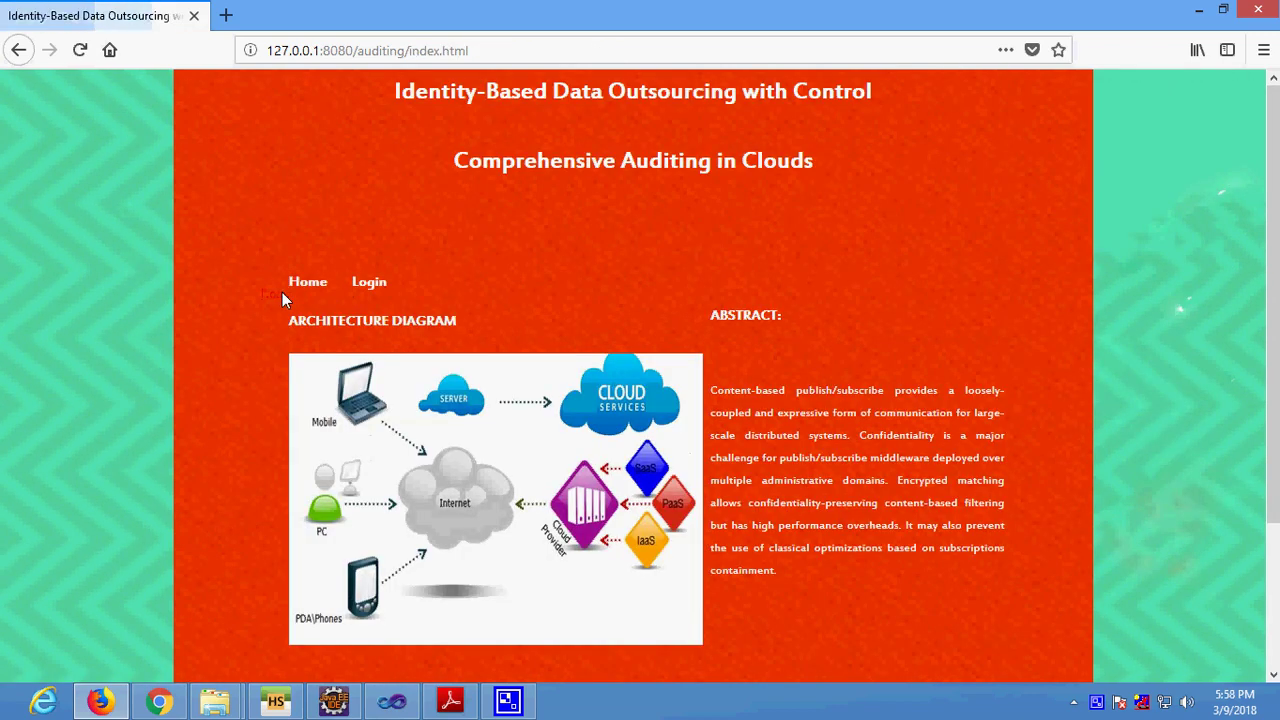
{"action": "left_click", "coordinate": [369, 282]}
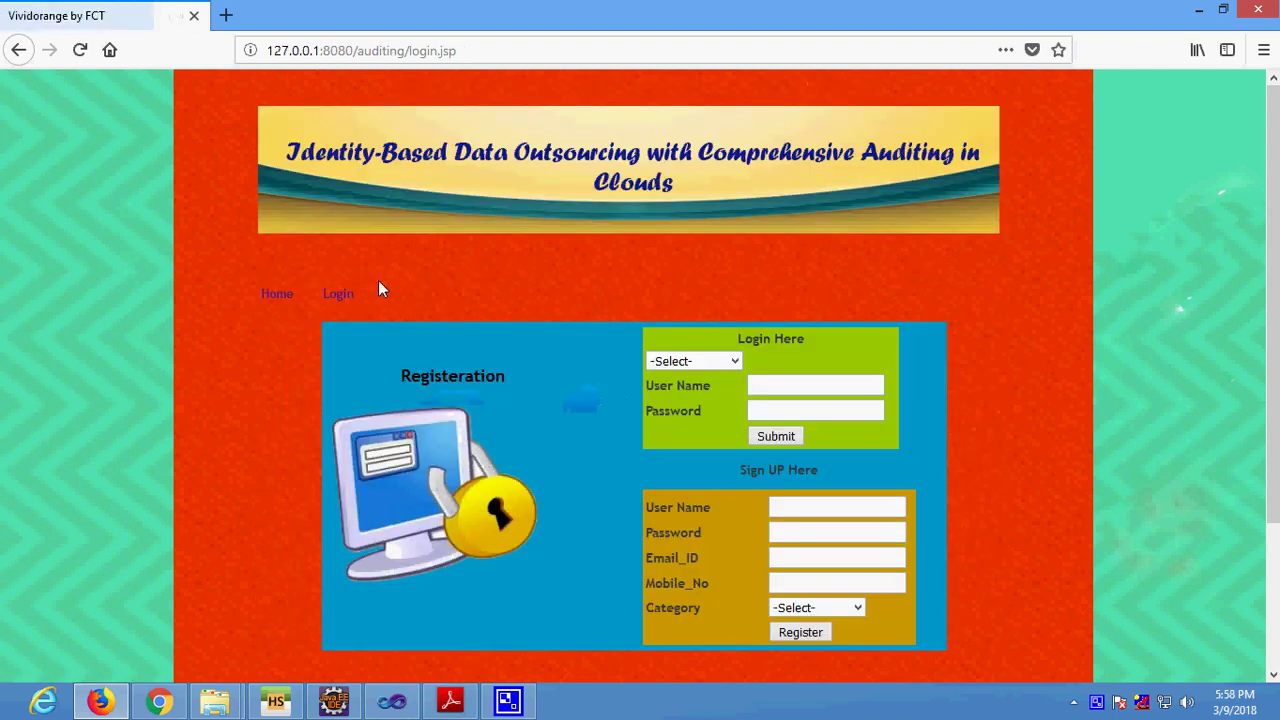
Log in with the Cloud_Server role as user server, correcting the password before submitting.
{"action": "left_click", "coordinate": [720, 362]}
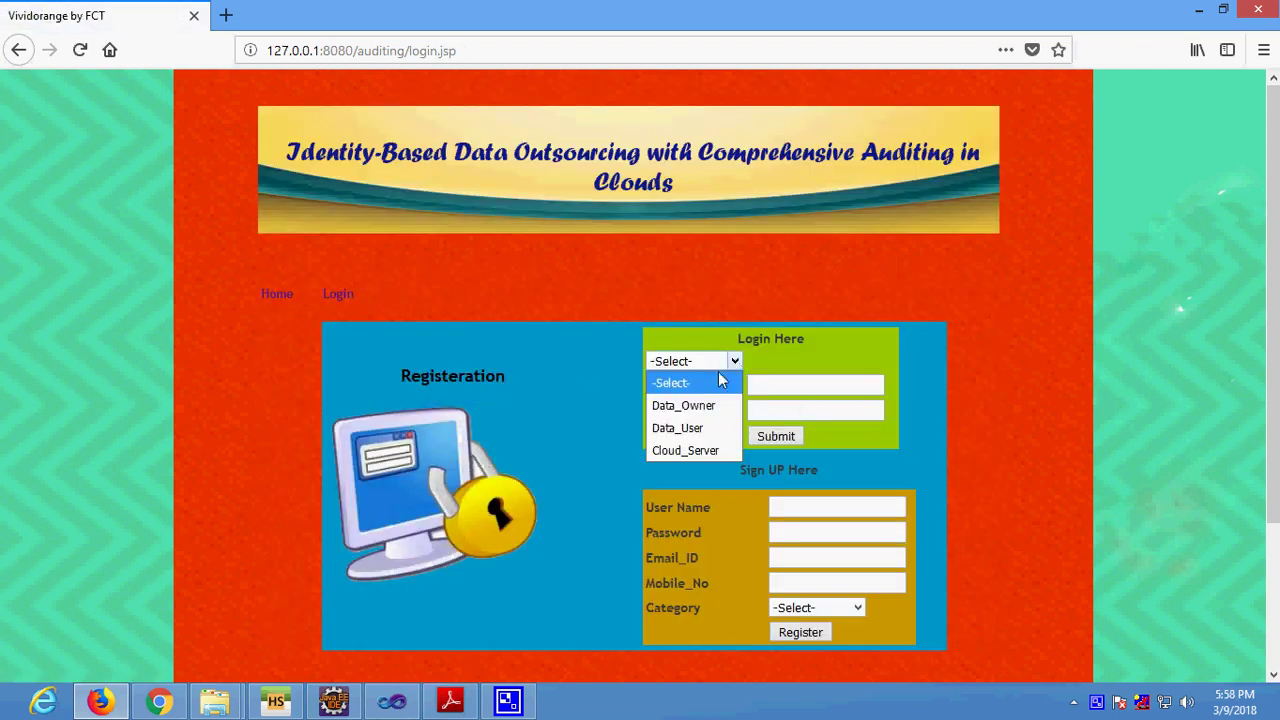
{"action": "left_click", "coordinate": [695, 450]}
{"action": "left_click", "coordinate": [781, 392]}
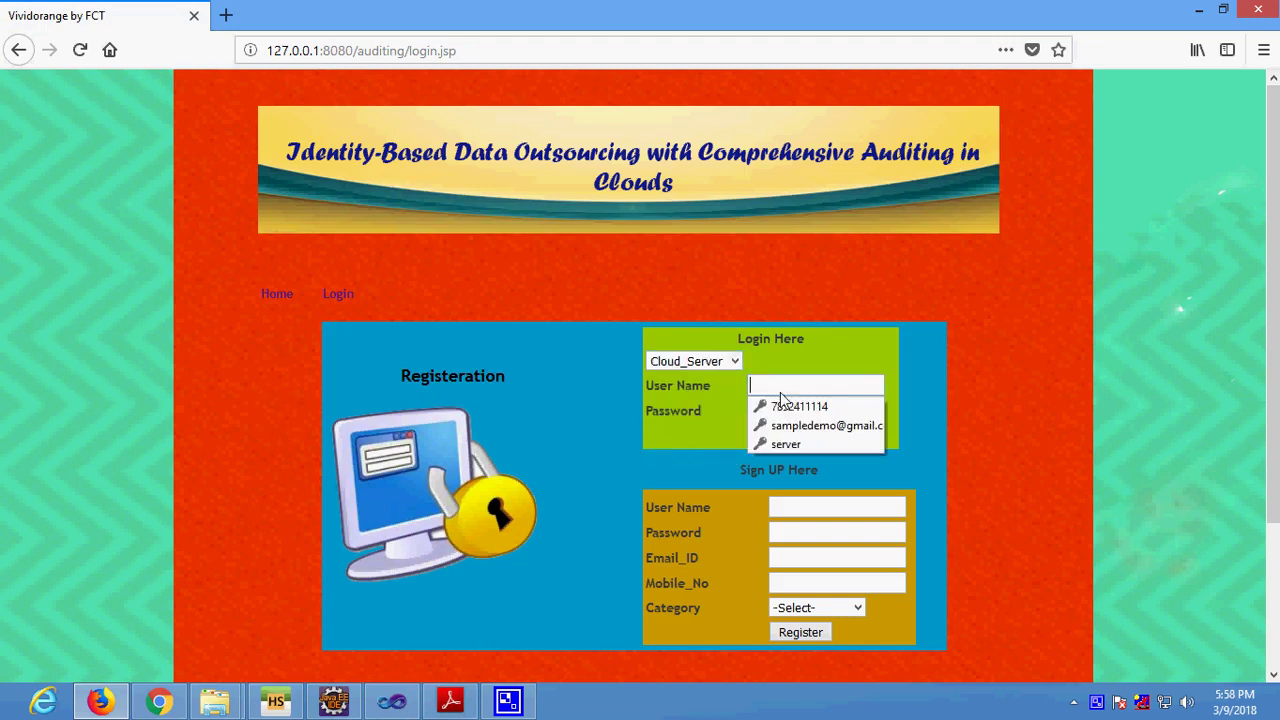
{"action": "type", "text": "serv"}
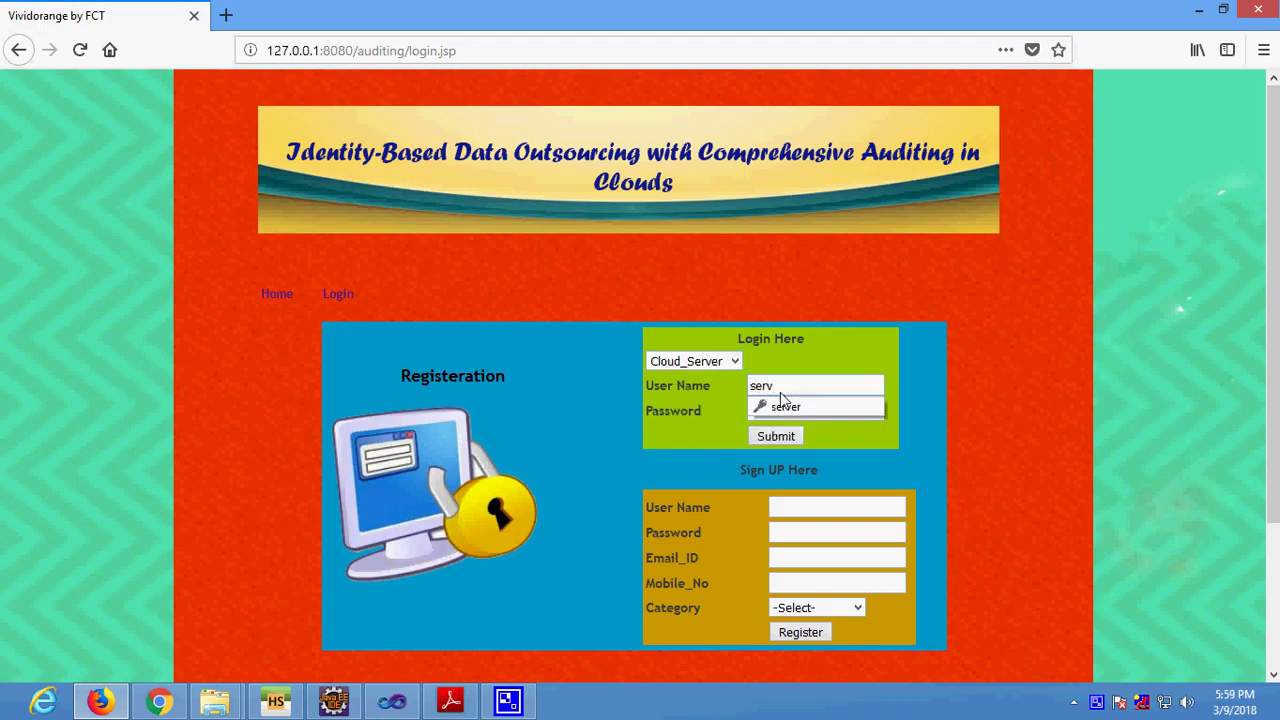
{"action": "type", "text": "er"}
{"action": "key", "text": "Tab"}
{"action": "type", "text": "*********"}
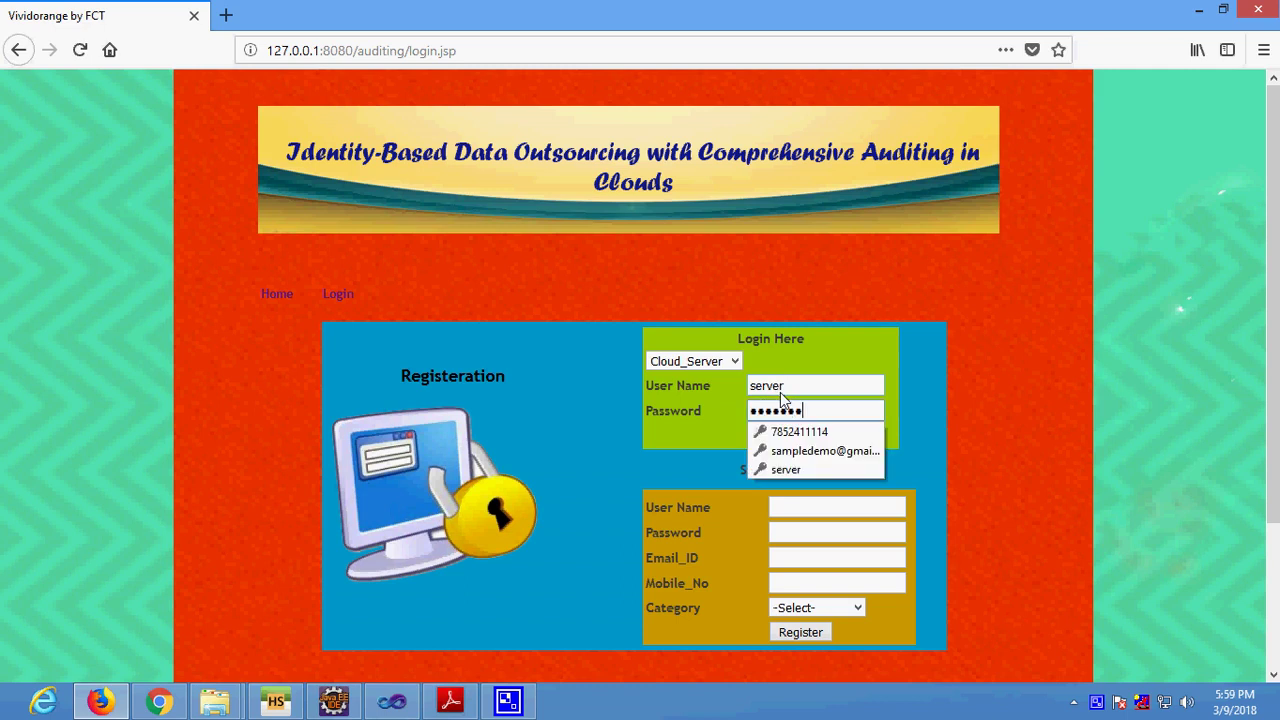
{"action": "type", "text": "***"}
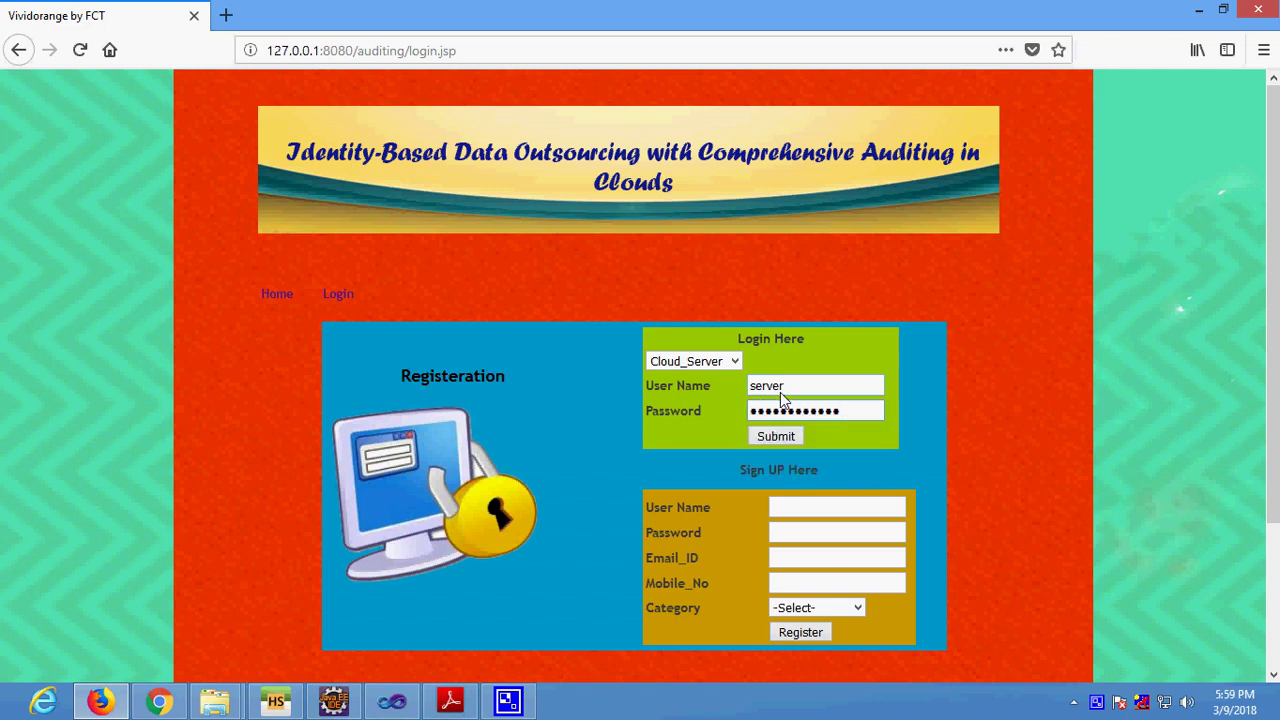
{"action": "left_click_drag", "start_coordinate": [852, 418], "coordinate": [711, 420]}
{"action": "type", "text": "******"}
{"action": "left_click", "coordinate": [772, 436]}
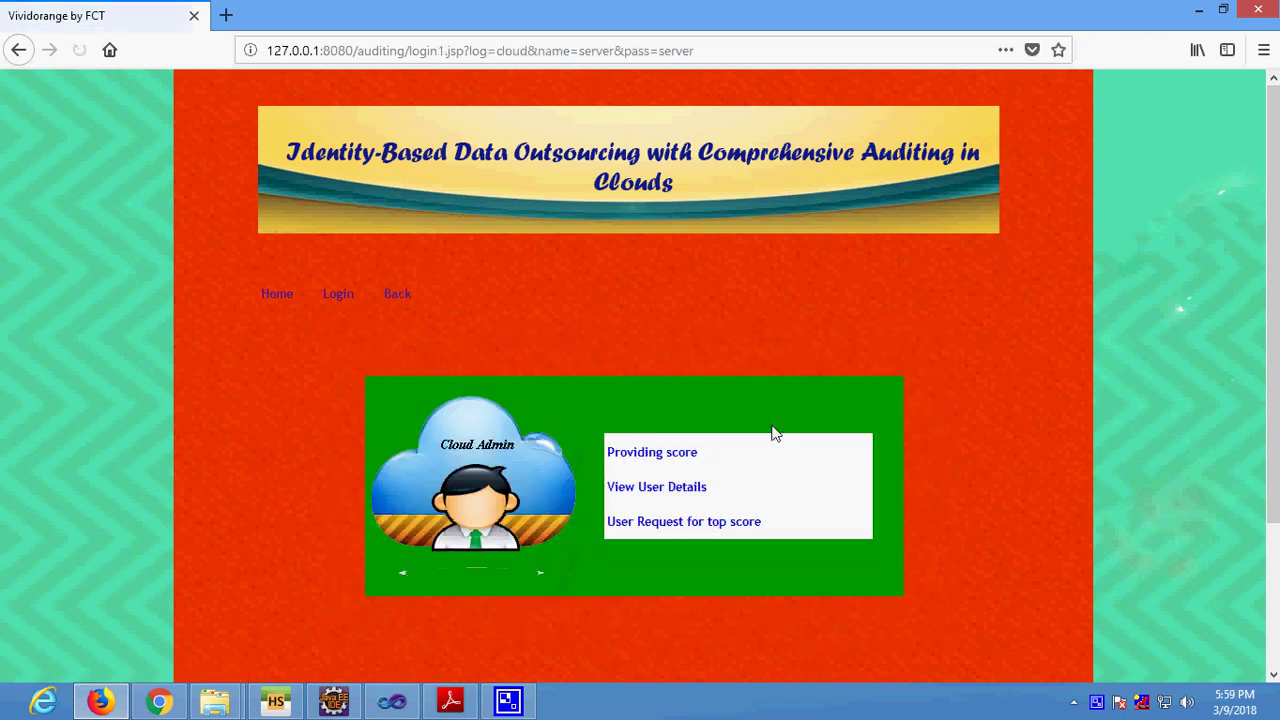
Open Providing score and highlight the efficient file's row and its Assign Score link.
{"action": "left_click", "coordinate": [665, 453]}
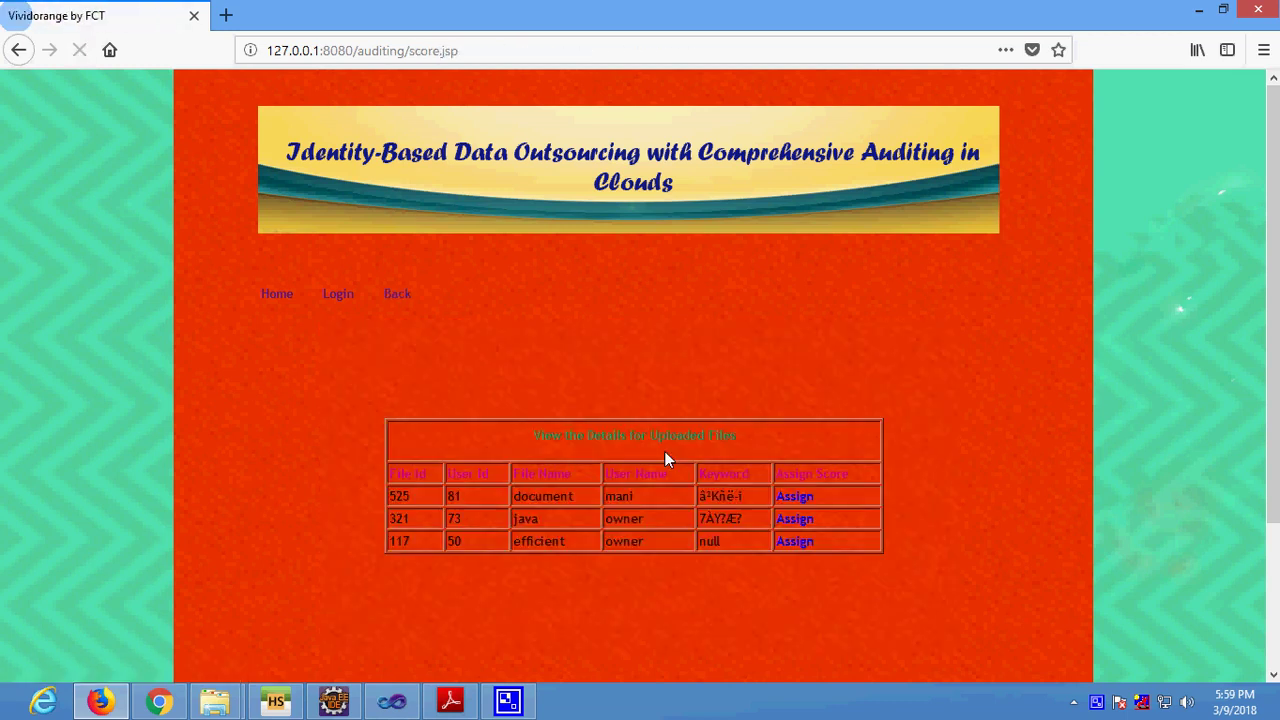
{"action": "left_click_drag", "start_coordinate": [557, 443], "coordinate": [803, 436]}
{"action": "left_click_drag", "start_coordinate": [405, 541], "coordinate": [740, 541]}
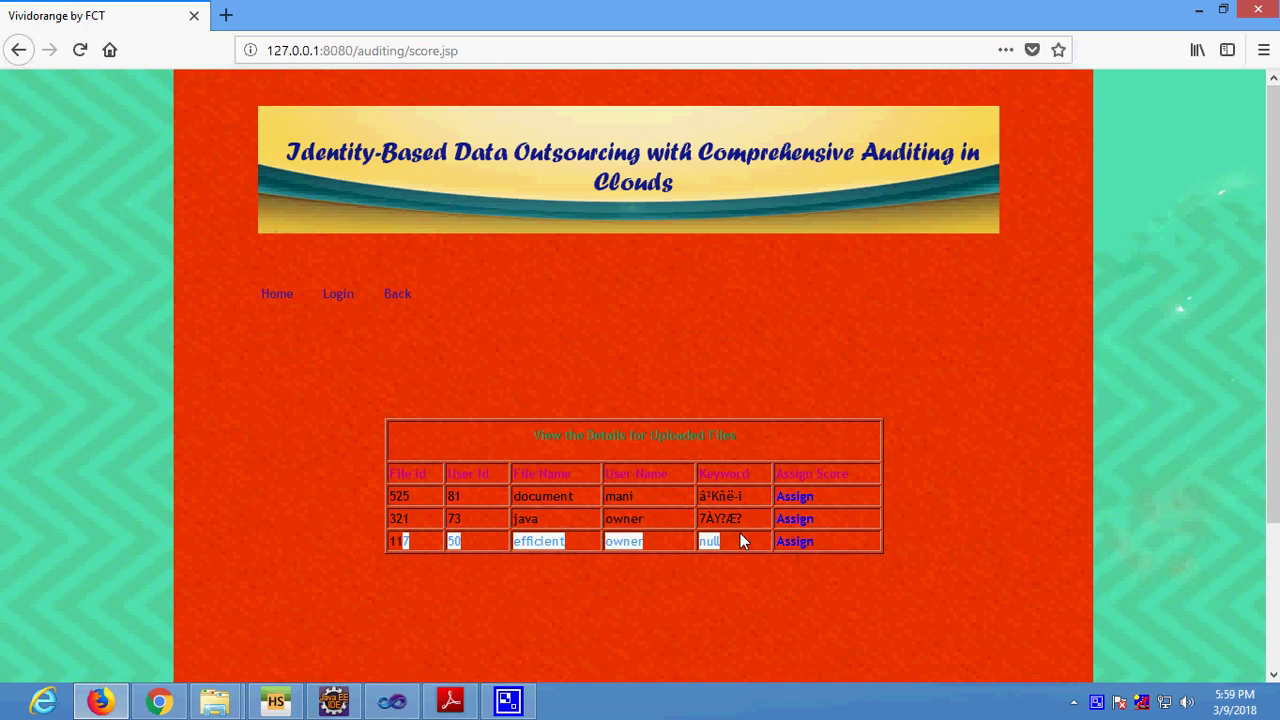
{"action": "left_click_drag", "start_coordinate": [433, 521], "coordinate": [844, 504]}
{"action": "left_click", "coordinate": [846, 545]}
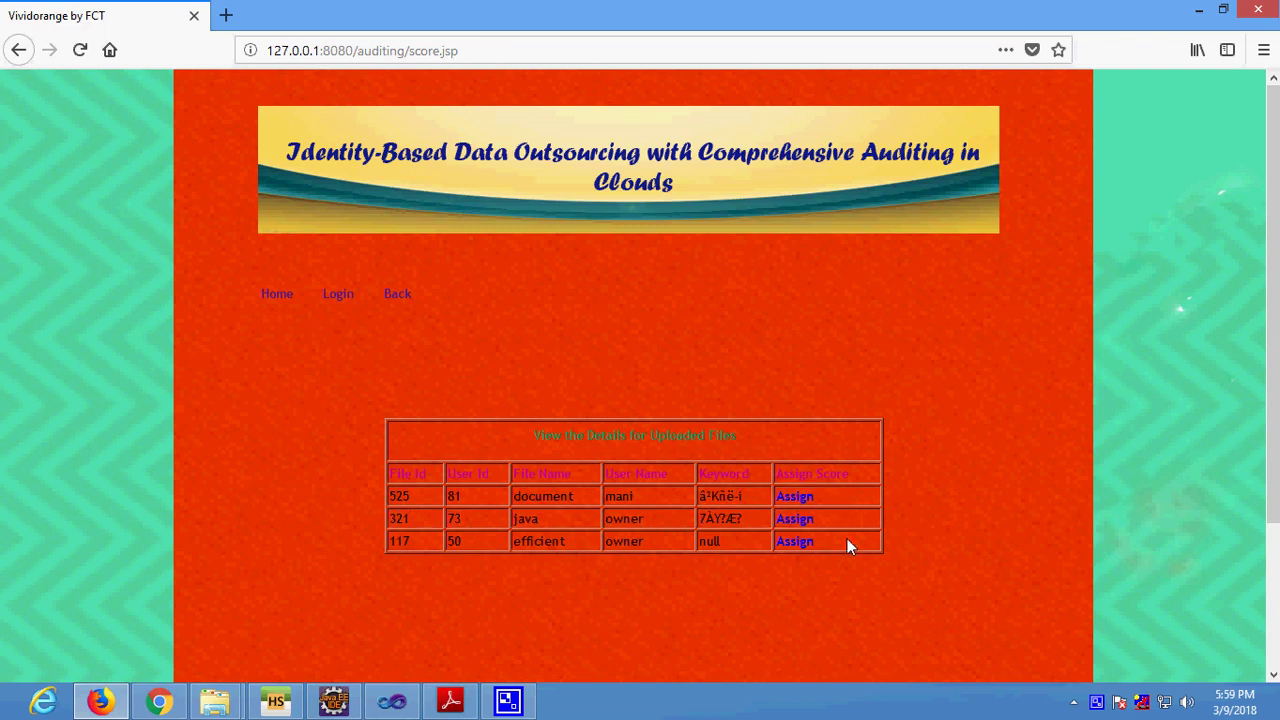
{"action": "double_click", "coordinate": [846, 545]}
From the login page, sign in with the Data_Owner role as user owner and its password.
{"action": "left_click", "coordinate": [337, 294]}
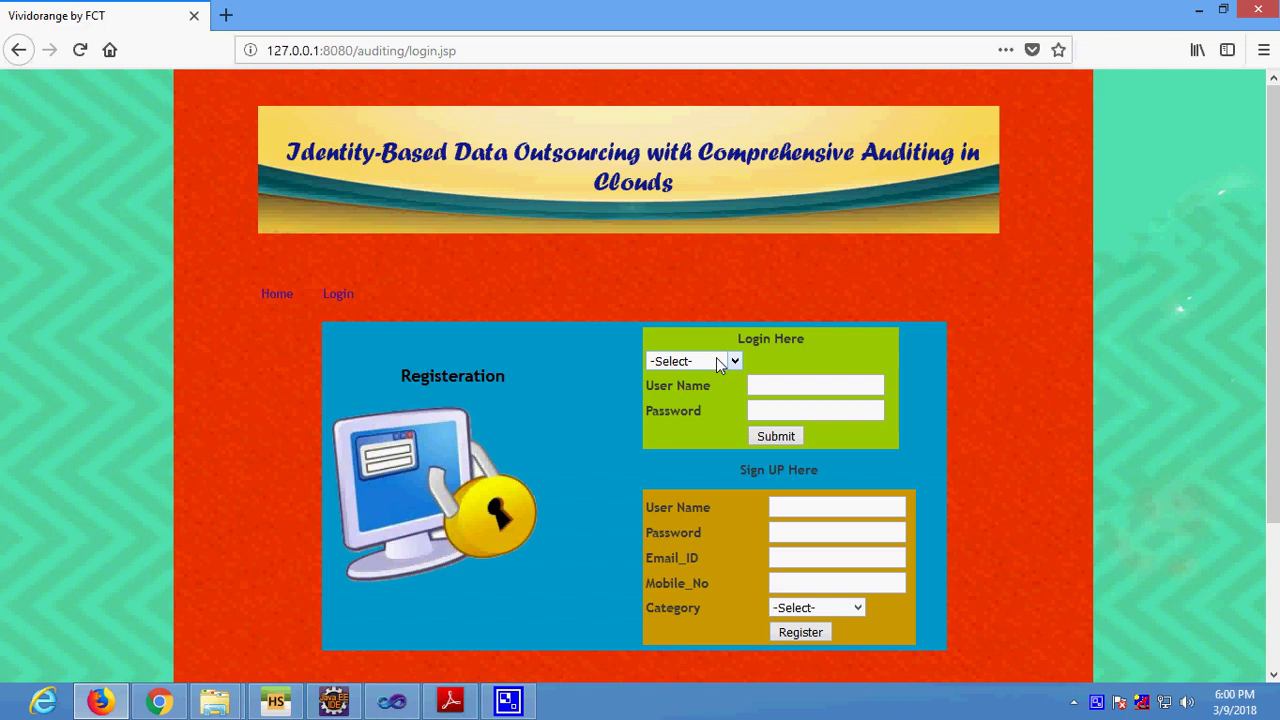
{"action": "left_click", "coordinate": [718, 364]}
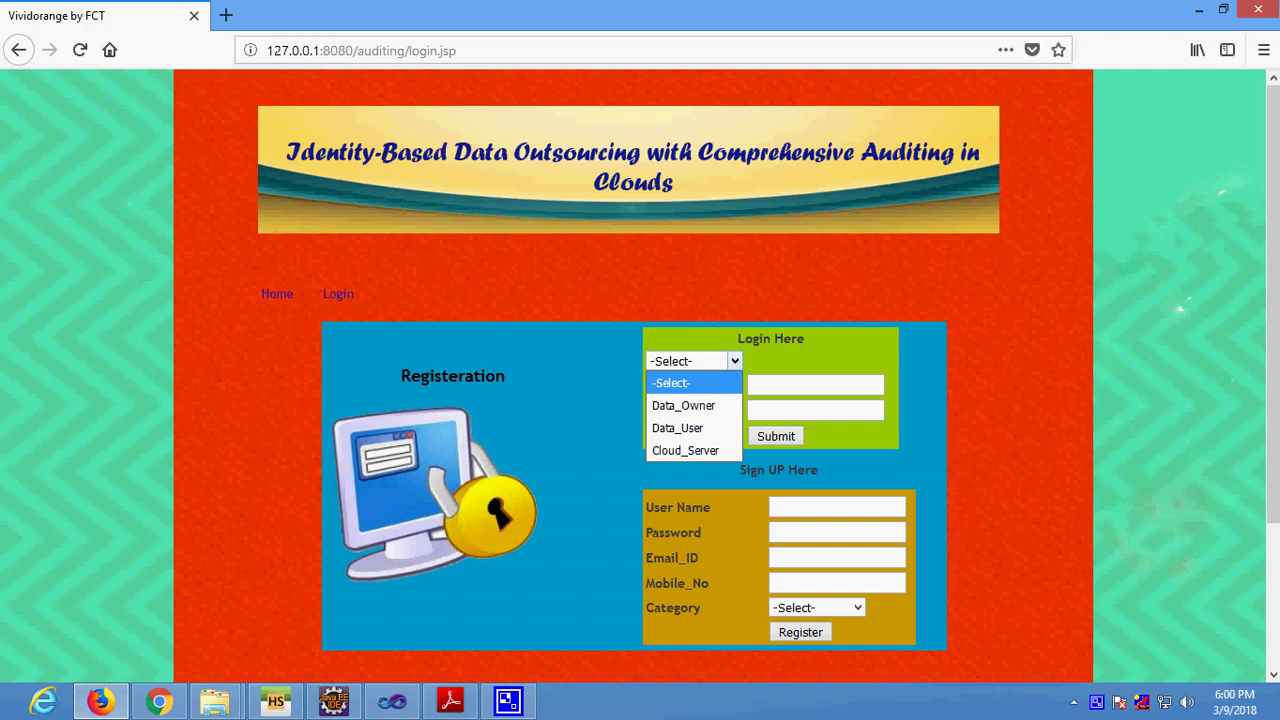
{"action": "mouse_move", "coordinate": [2, 718]}
{"action": "left_click", "coordinate": [686, 405]}
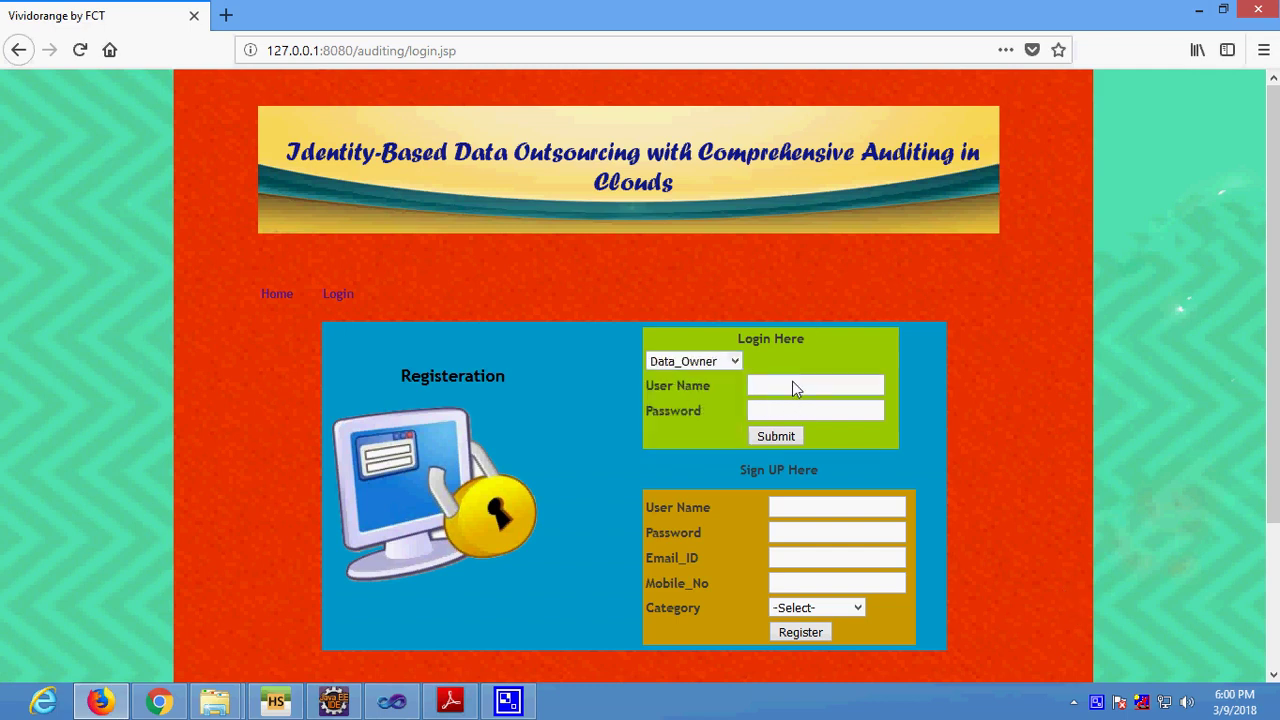
{"action": "left_click", "coordinate": [793, 385]}
{"action": "type", "text": "o"}
{"action": "key", "text": "Tab"}
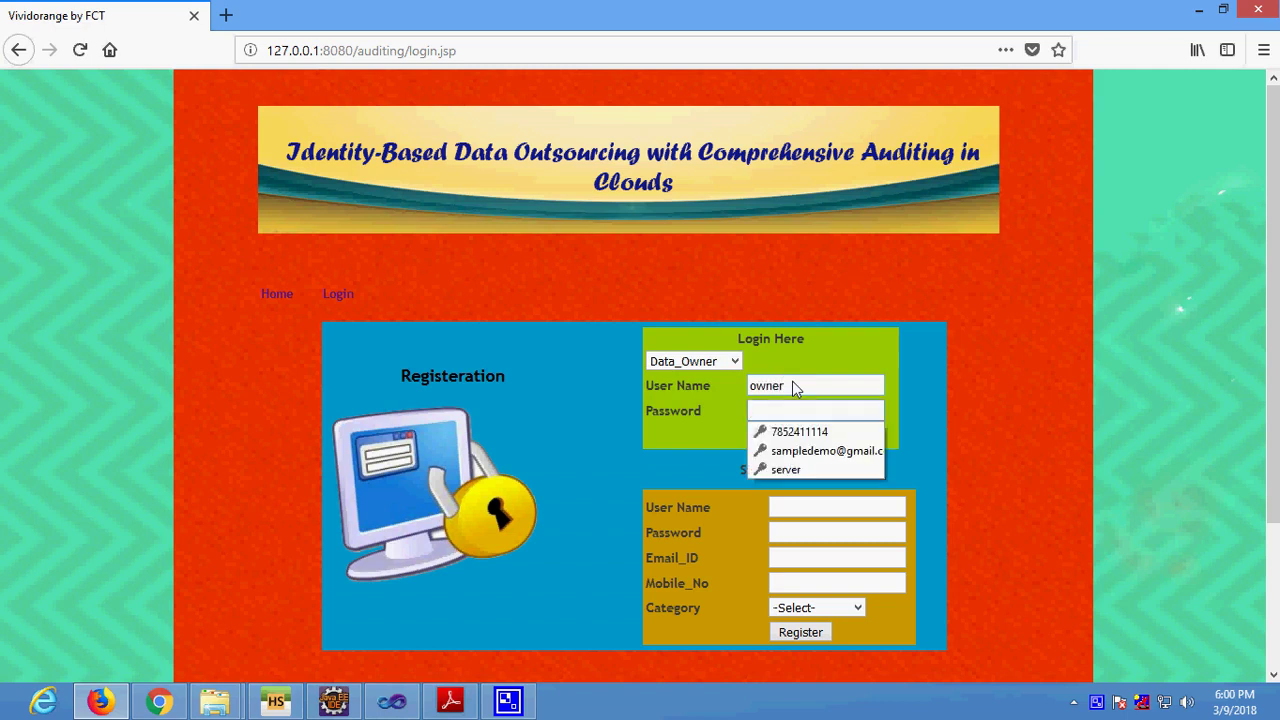
{"action": "type", "text": "ow"}
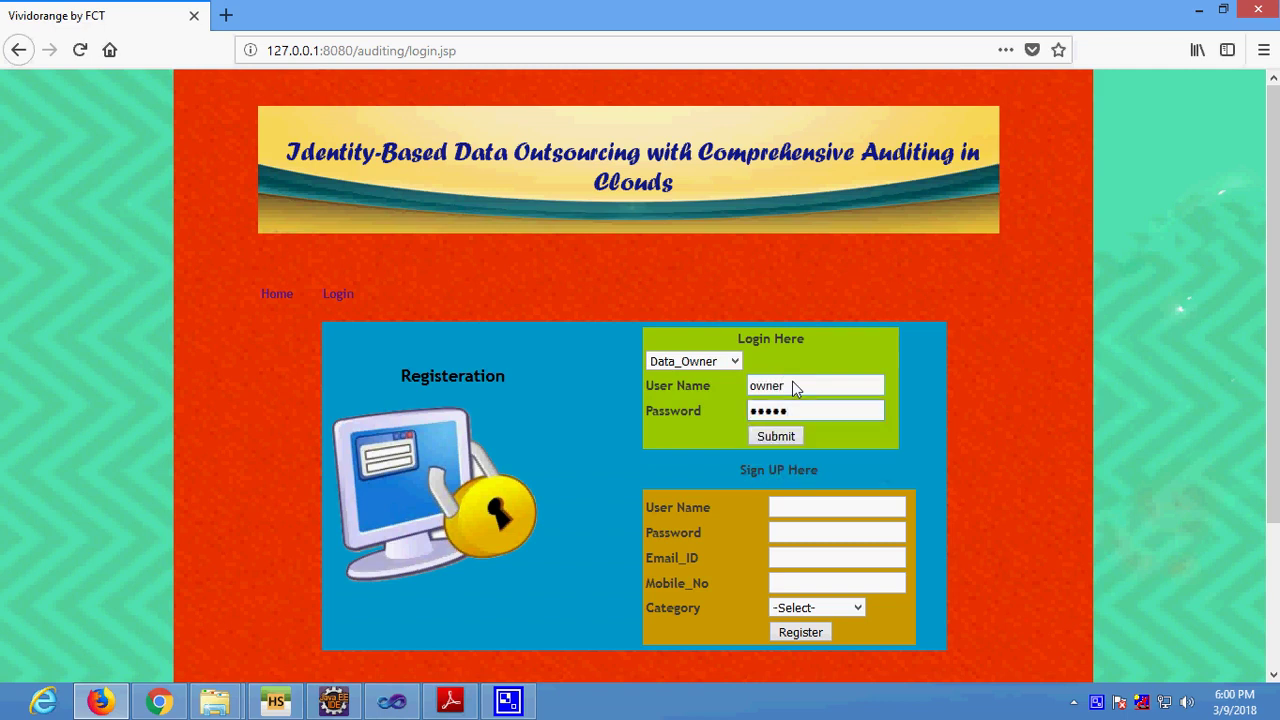
{"action": "left_click", "coordinate": [792, 436]}
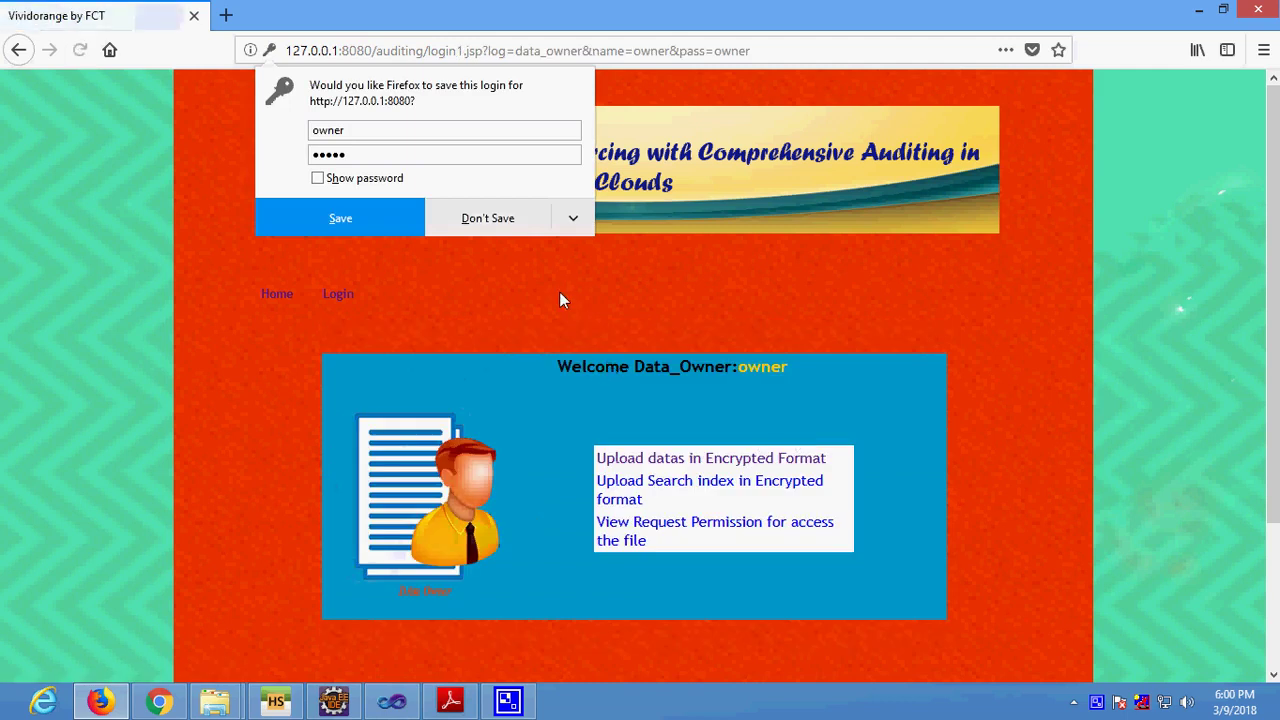
Decline saving the login, view the file 117 keyword form, then check the permission-request table.
{"action": "left_click", "coordinate": [489, 216]}
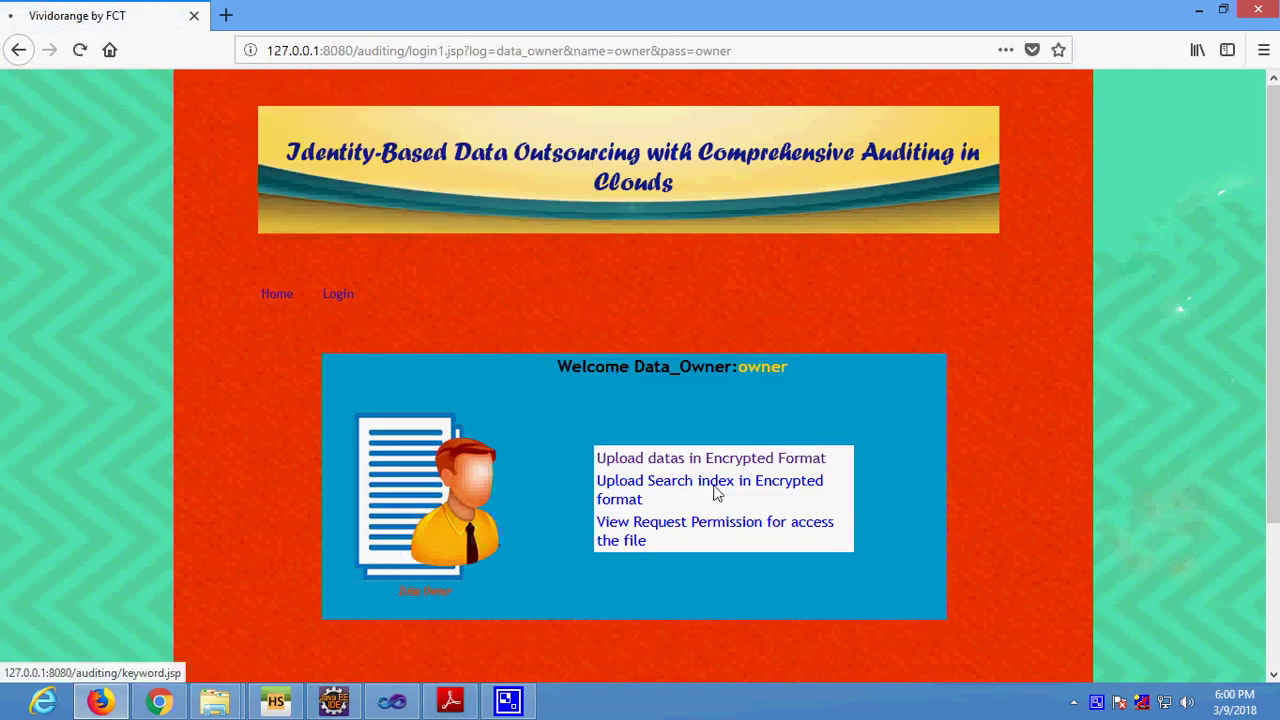
{"action": "left_click", "coordinate": [716, 489]}
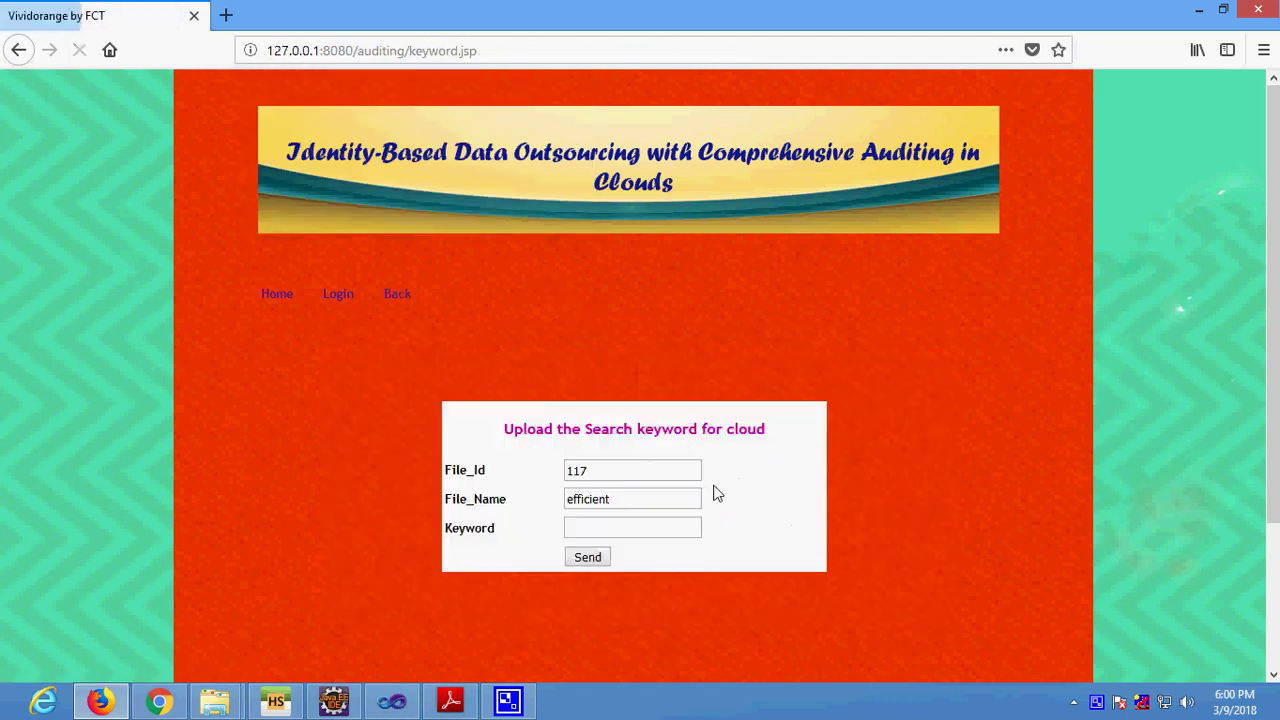
{"action": "left_click", "coordinate": [624, 533]}
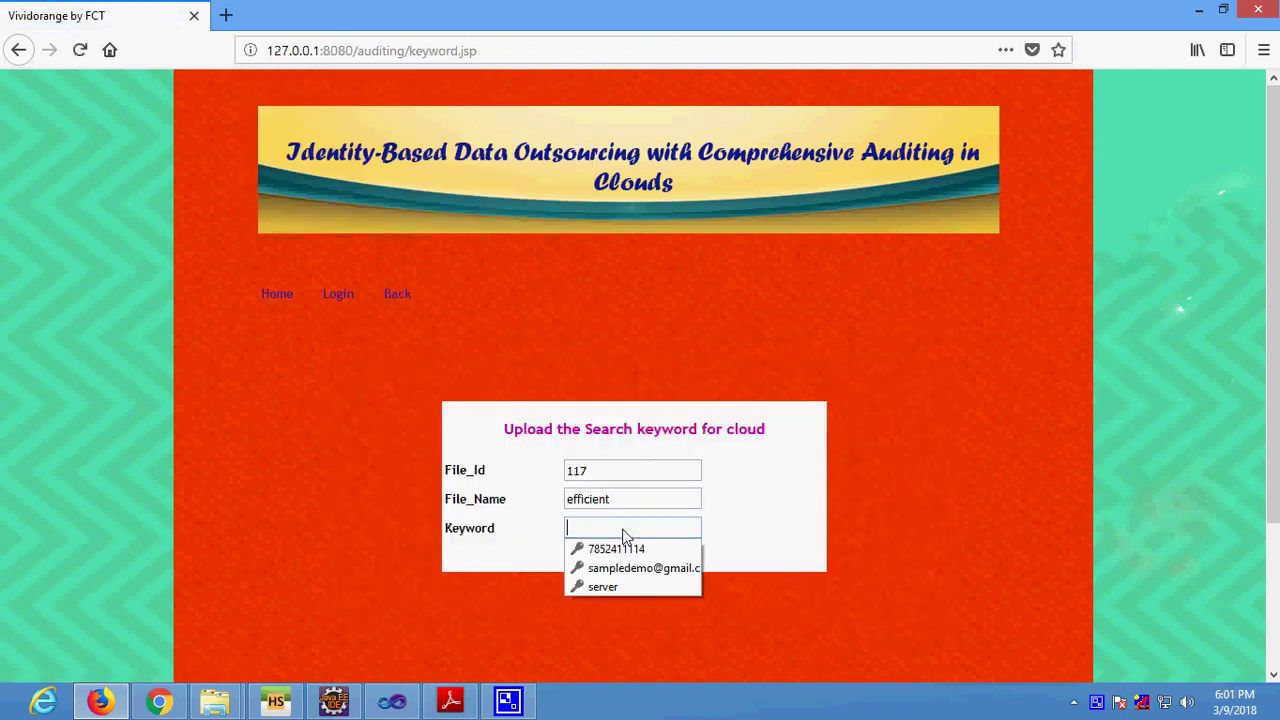
{"action": "left_click", "coordinate": [768, 538]}
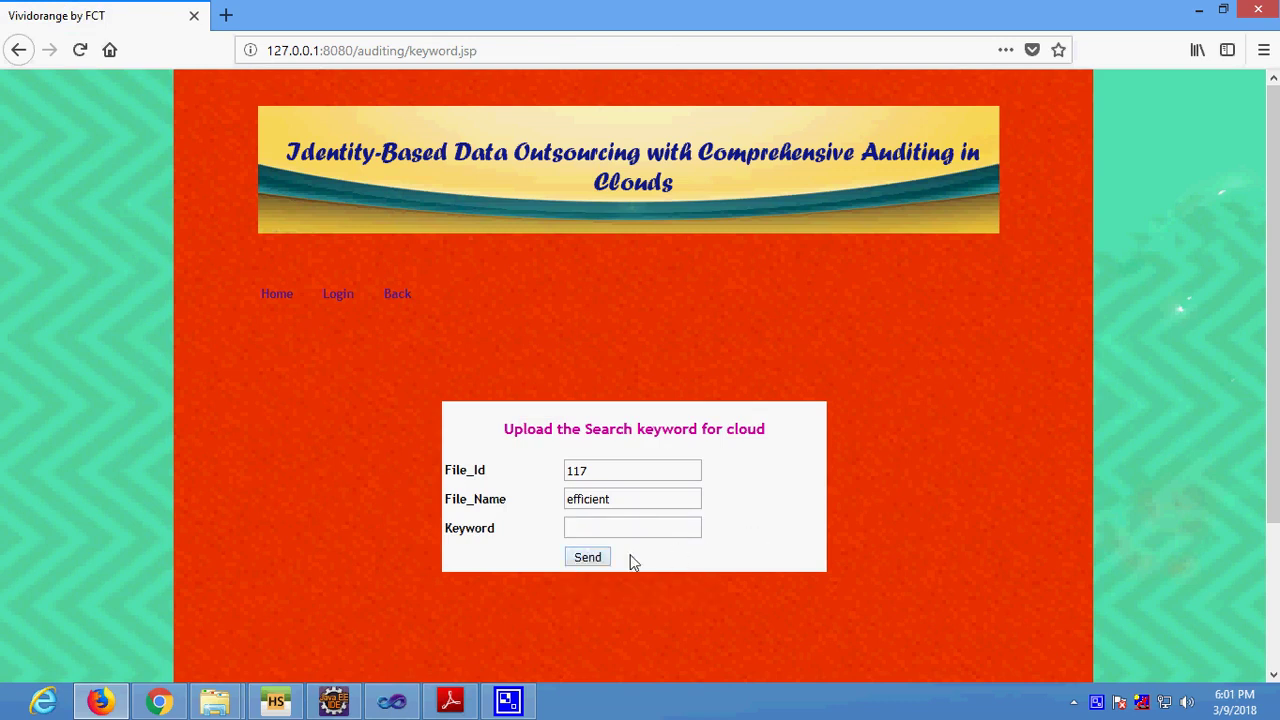
{"action": "left_click", "coordinate": [405, 293]}
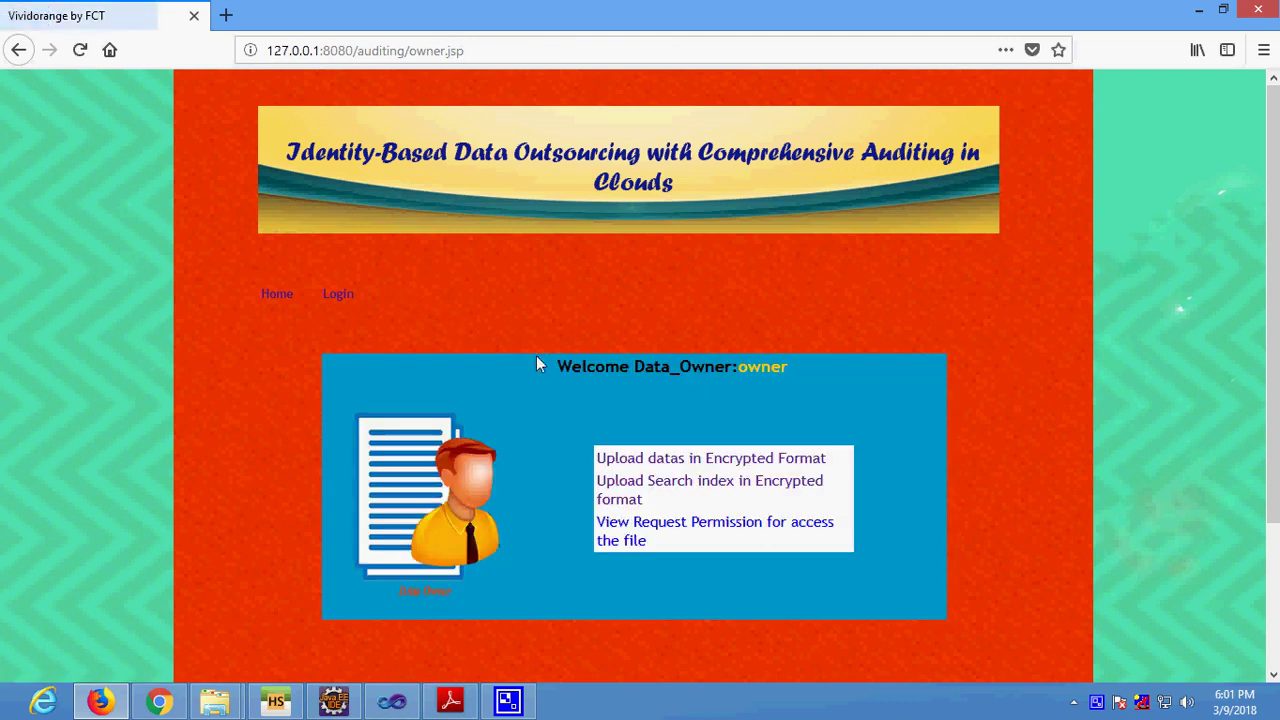
{"action": "left_click", "coordinate": [688, 528]}
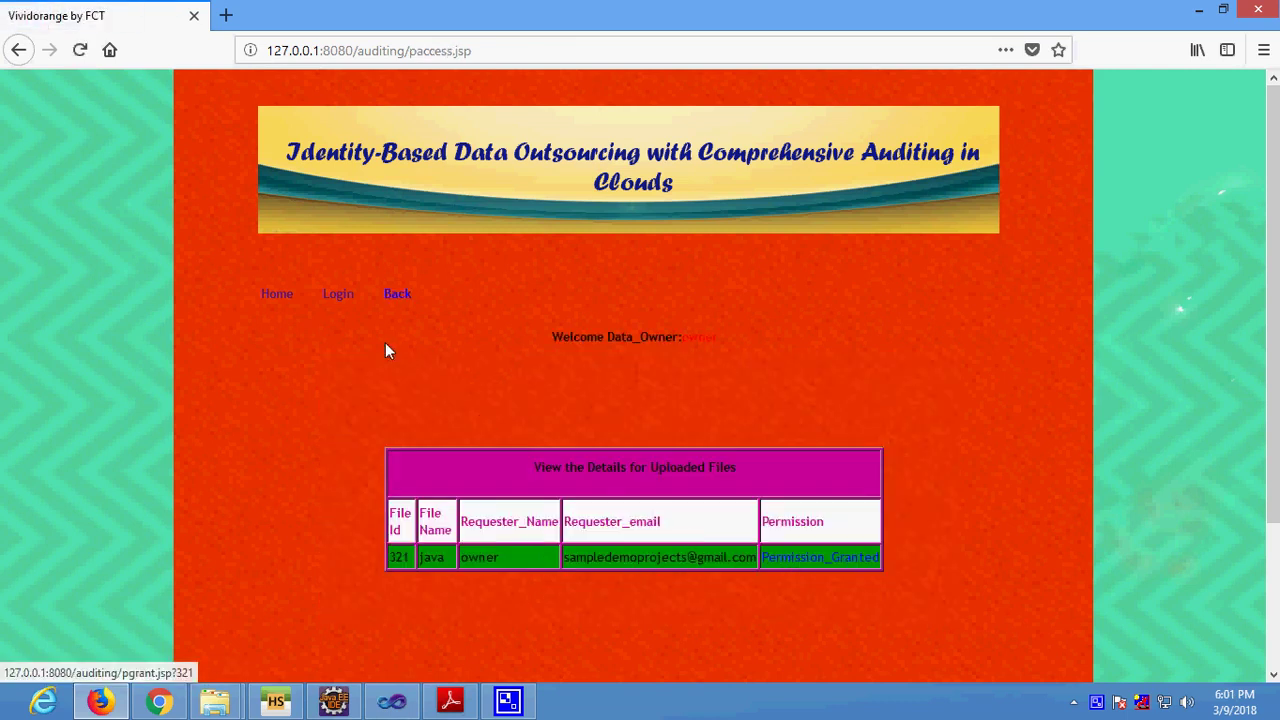
{"action": "left_click", "coordinate": [391, 295]}
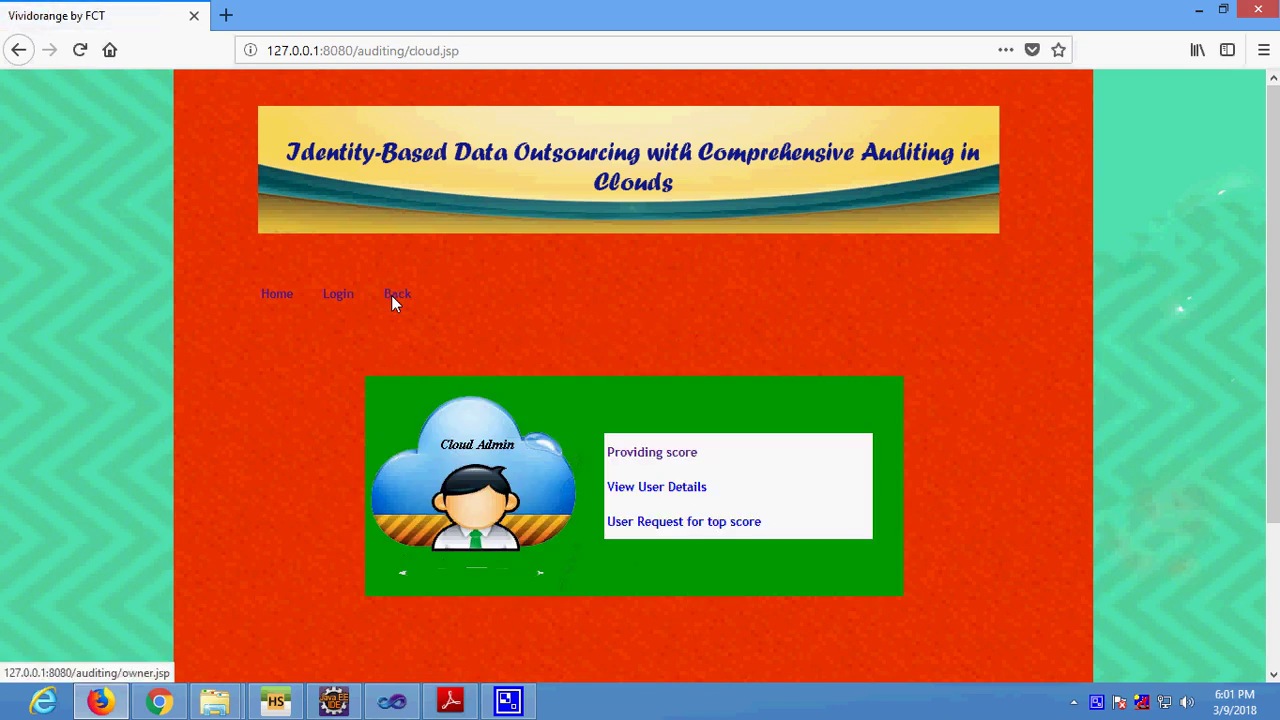
Log in with the Data_User role as user user and its password.
{"action": "left_click", "coordinate": [391, 295]}
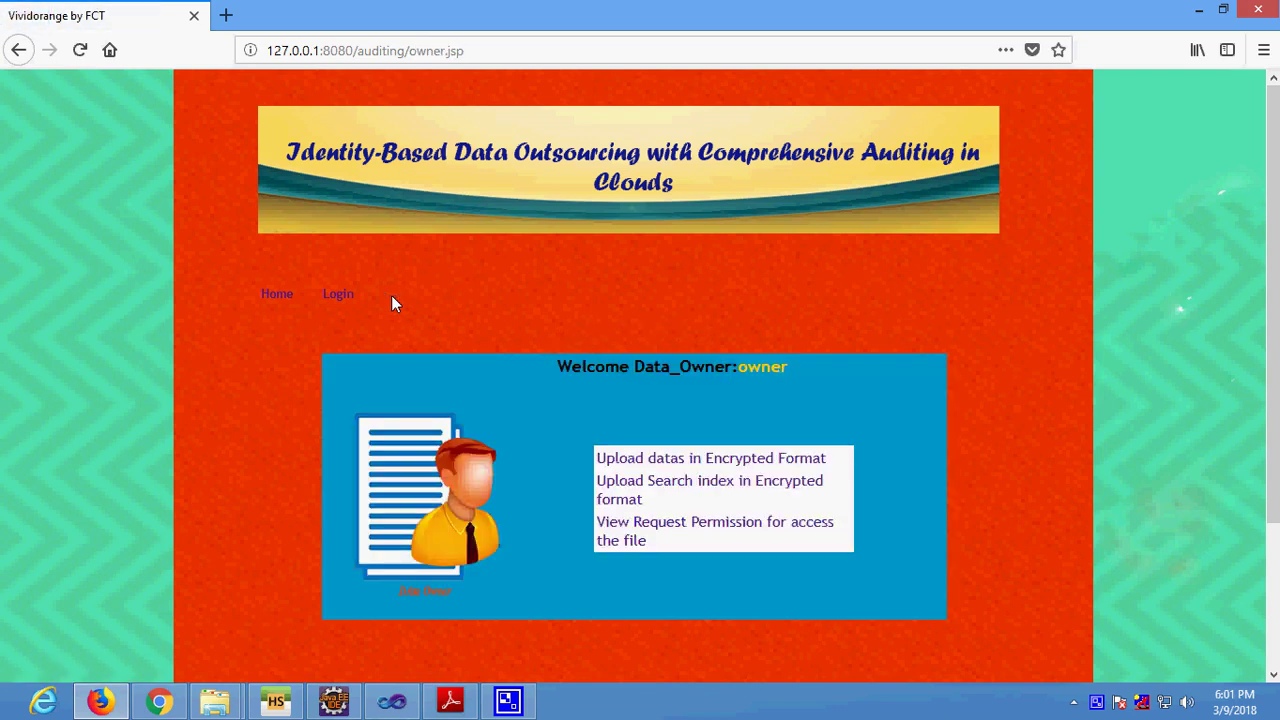
{"action": "left_click", "coordinate": [340, 294]}
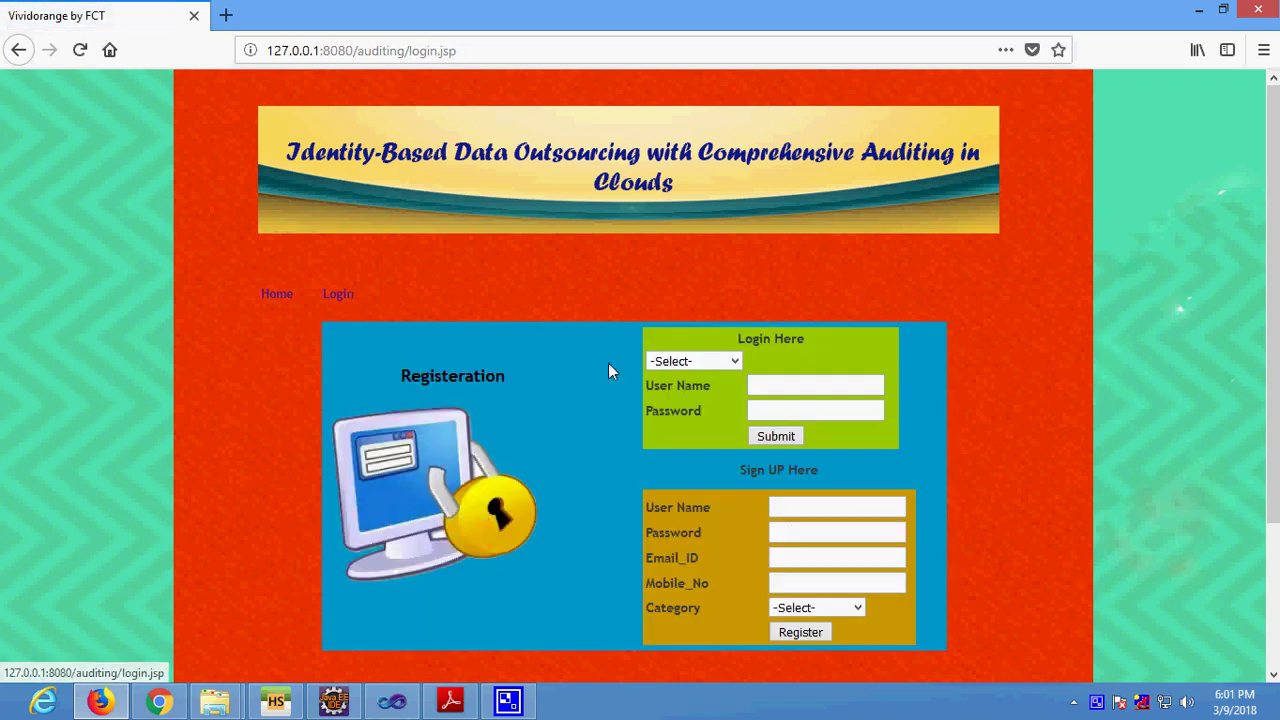
{"action": "left_click", "coordinate": [658, 362]}
{"action": "left_click", "coordinate": [686, 427]}
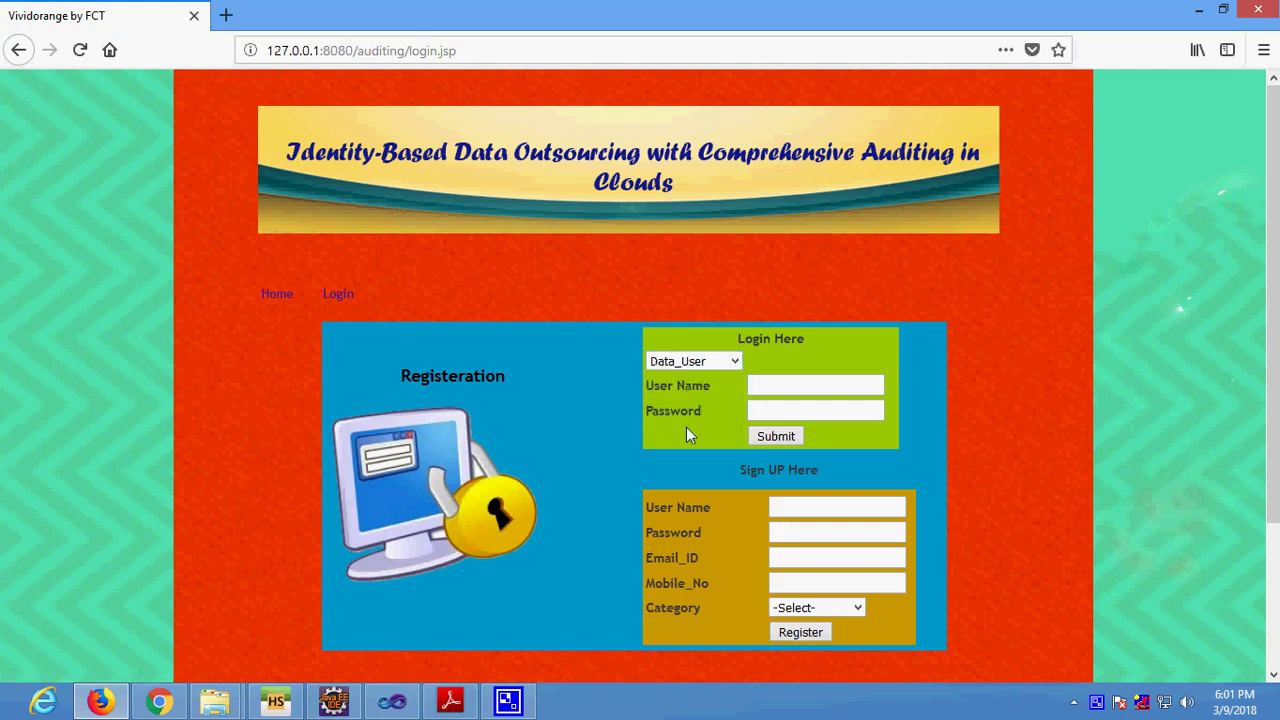
{"action": "left_click", "coordinate": [849, 391]}
{"action": "type", "text": "user"}
{"action": "left_click", "coordinate": [785, 410]}
{"action": "type", "text": "user"}
{"action": "left_click", "coordinate": [776, 437]}
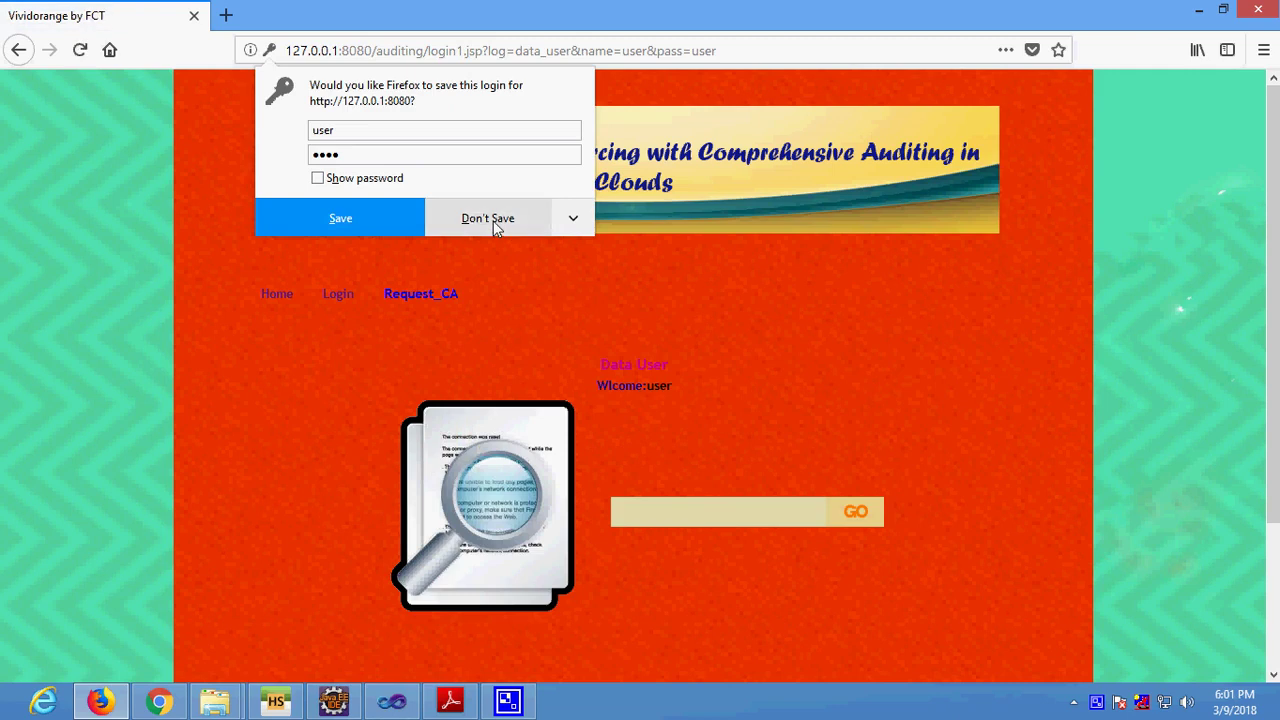
Decline saving the login, view the Request_CA page, and go back to the owner panel.
{"action": "left_click", "coordinate": [493, 221]}
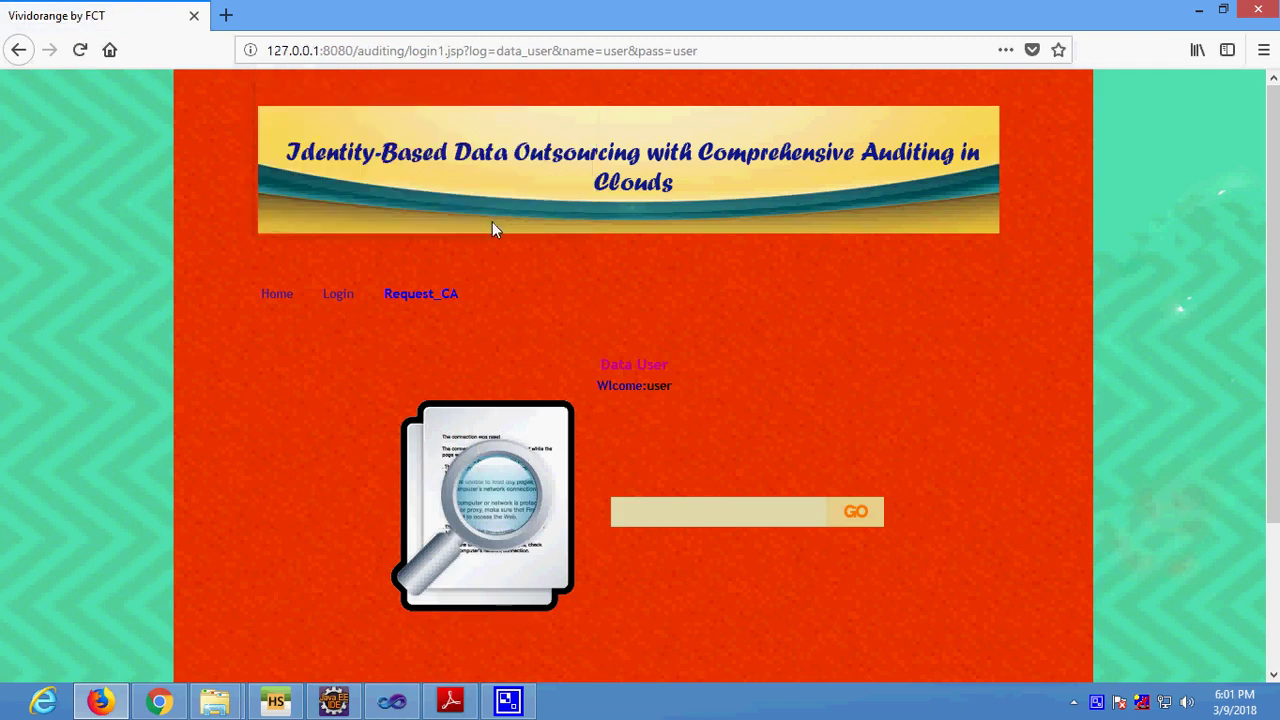
{"action": "left_click", "coordinate": [394, 295]}
{"action": "left_click", "coordinate": [719, 483]}
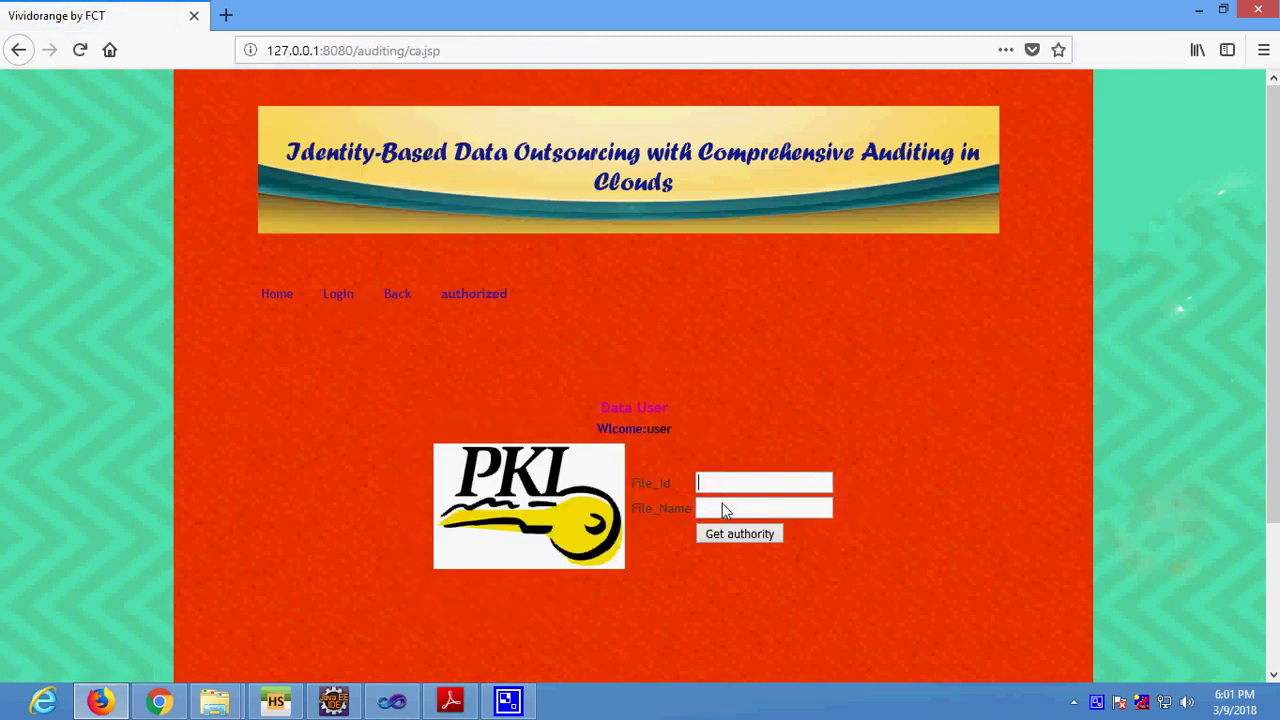
{"action": "left_click", "coordinate": [395, 293]}
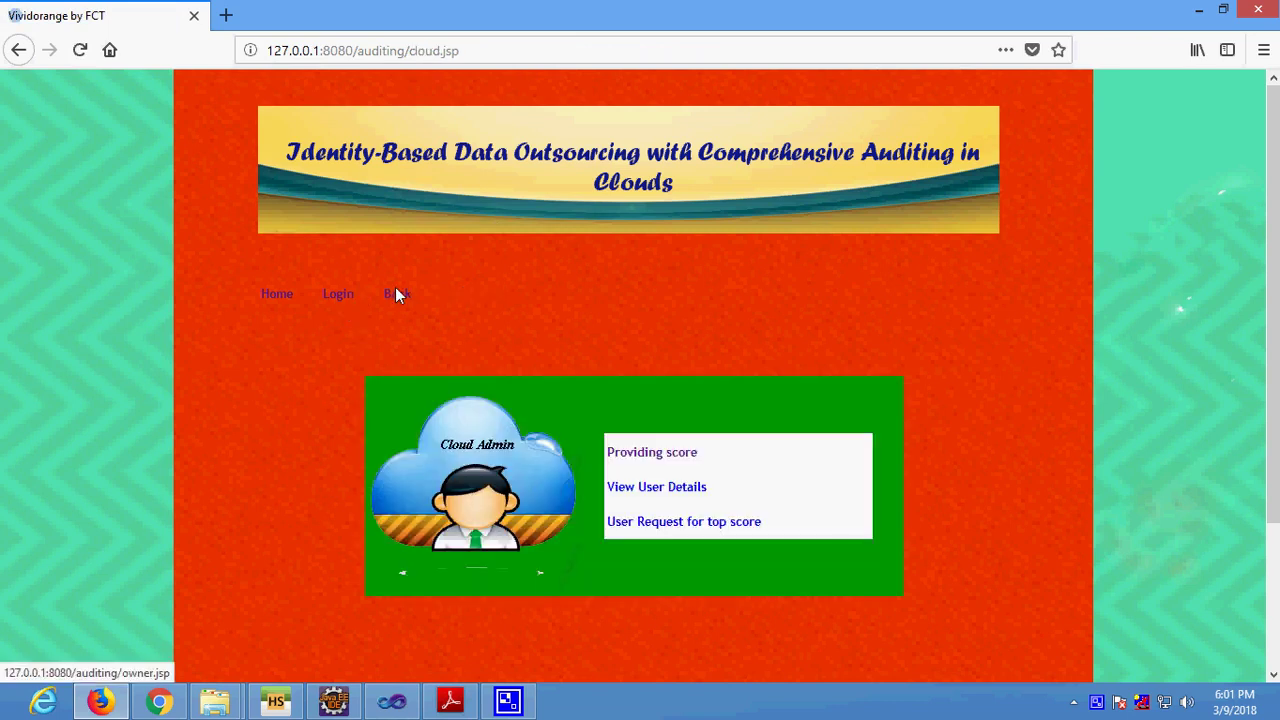
{"action": "left_click", "coordinate": [395, 293]}
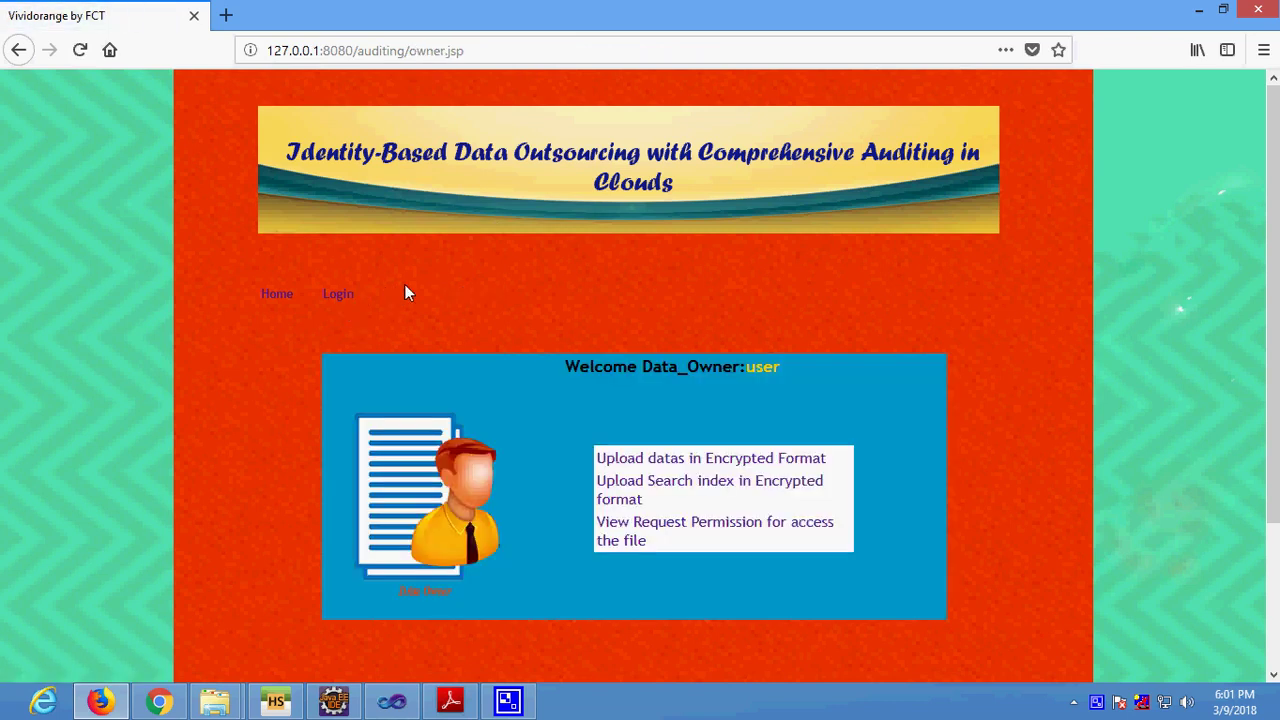
Go to the login.jsp page from the top navigation's Login link.
{"action": "left_click", "coordinate": [337, 293]}
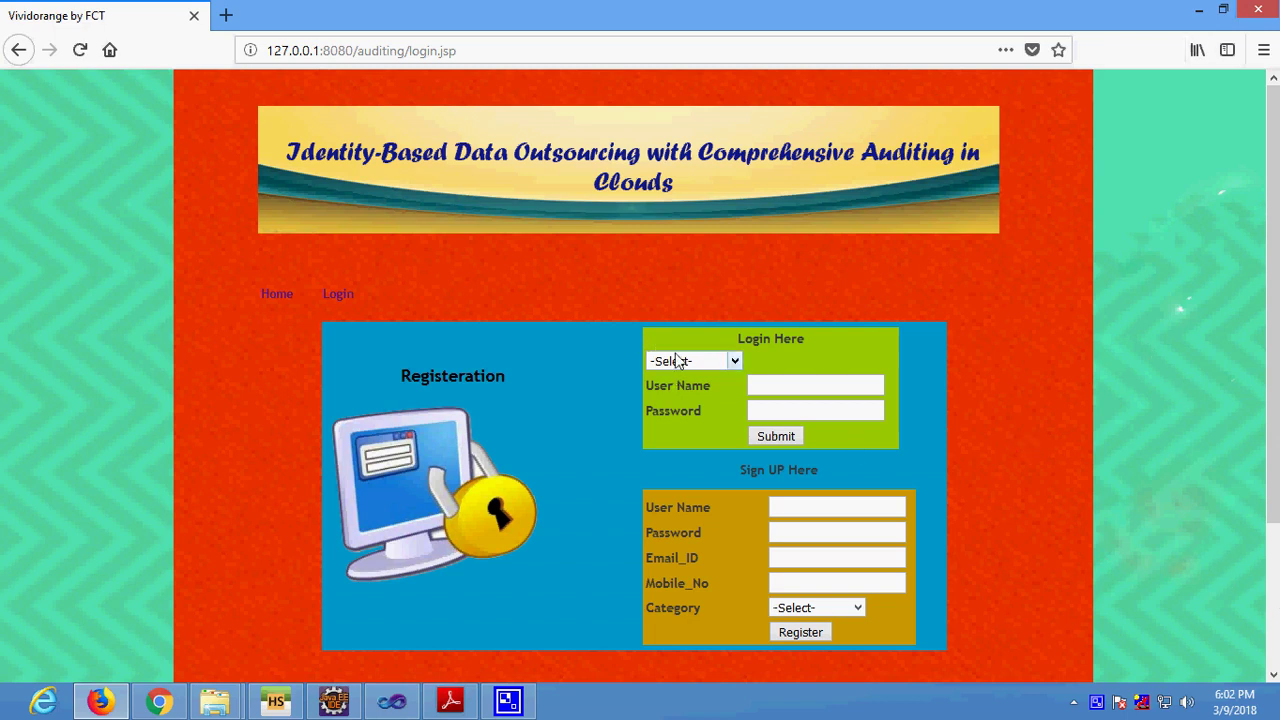
Sign in as Data_Owner owner and open 'Upload Search index in Encrypted format' for file 117.
{"action": "left_click", "coordinate": [677, 361]}
{"action": "left_click", "coordinate": [686, 403]}
{"action": "left_click", "coordinate": [777, 391]}
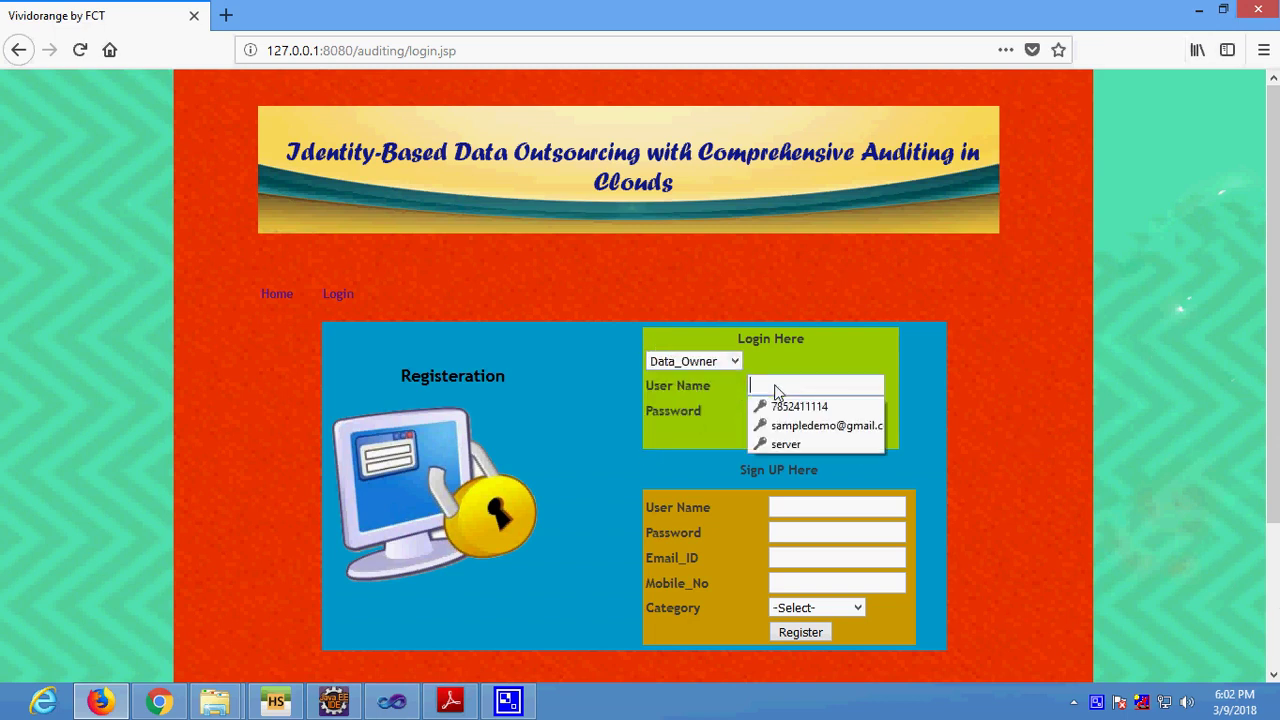
{"action": "type", "text": "owner"}
{"action": "key", "text": "Tab"}
{"action": "type", "text": "12345"}
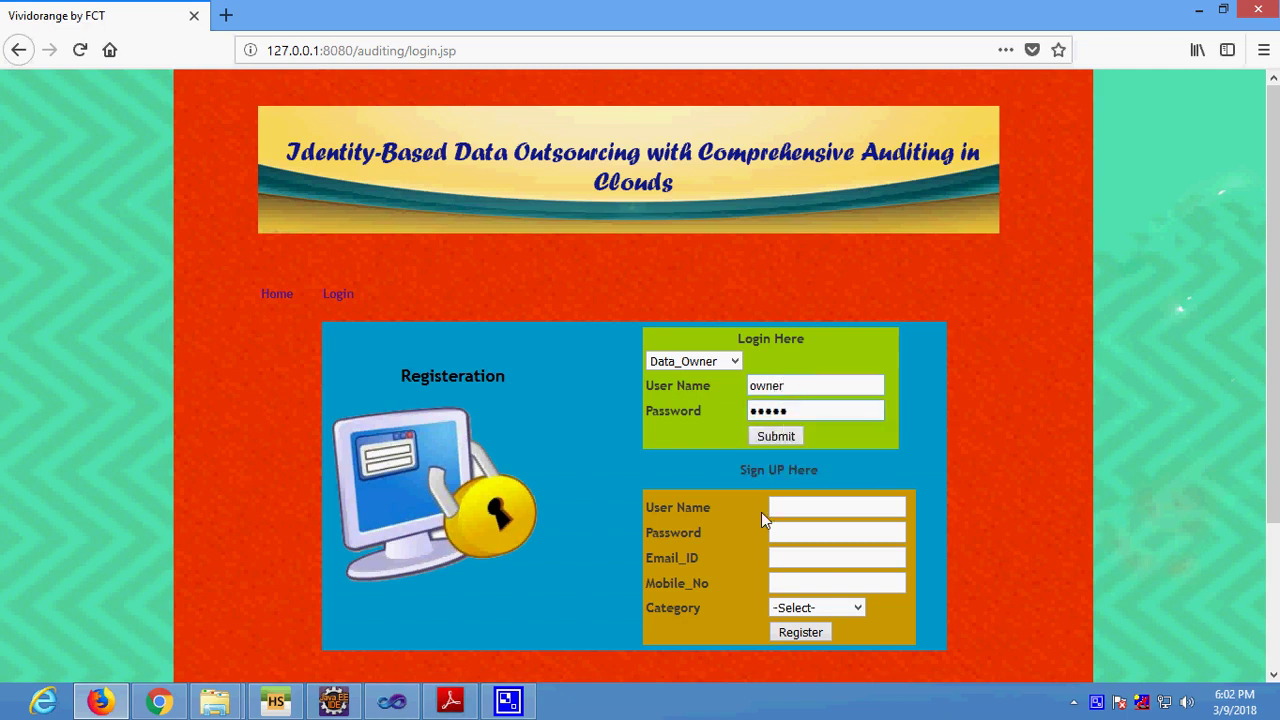
{"action": "left_click", "coordinate": [763, 440]}
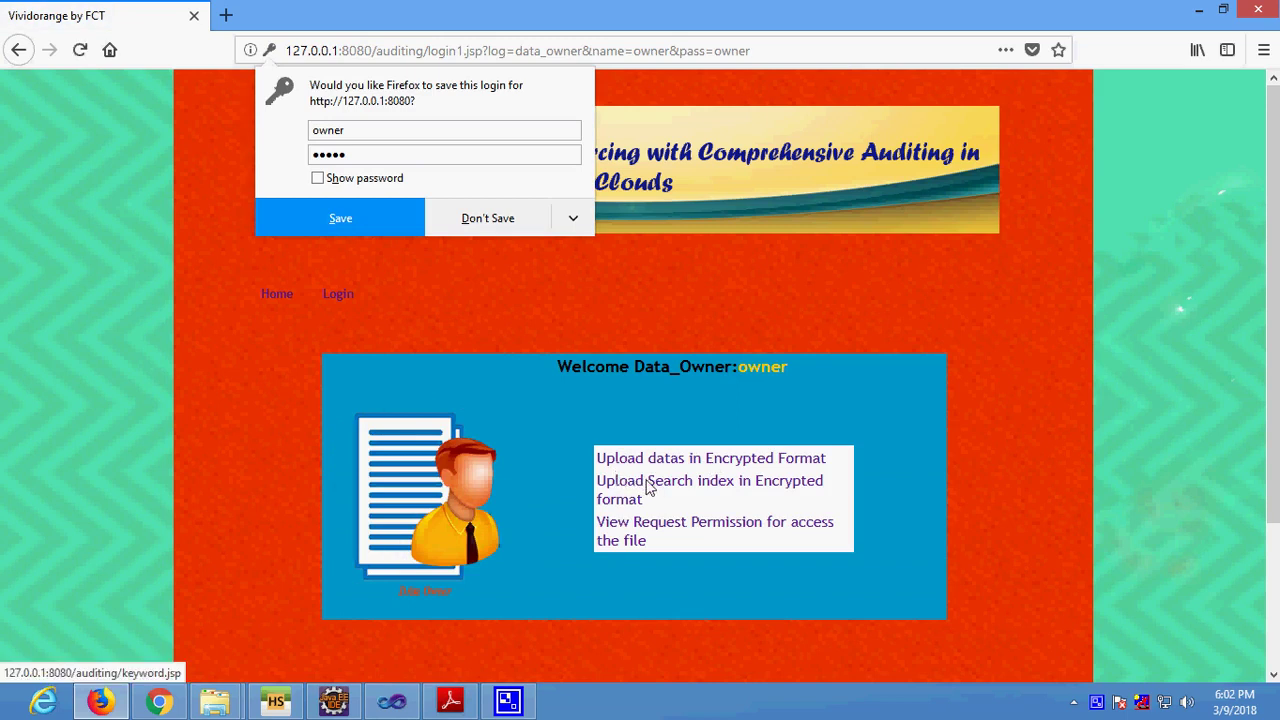
{"action": "left_click", "coordinate": [650, 487]}
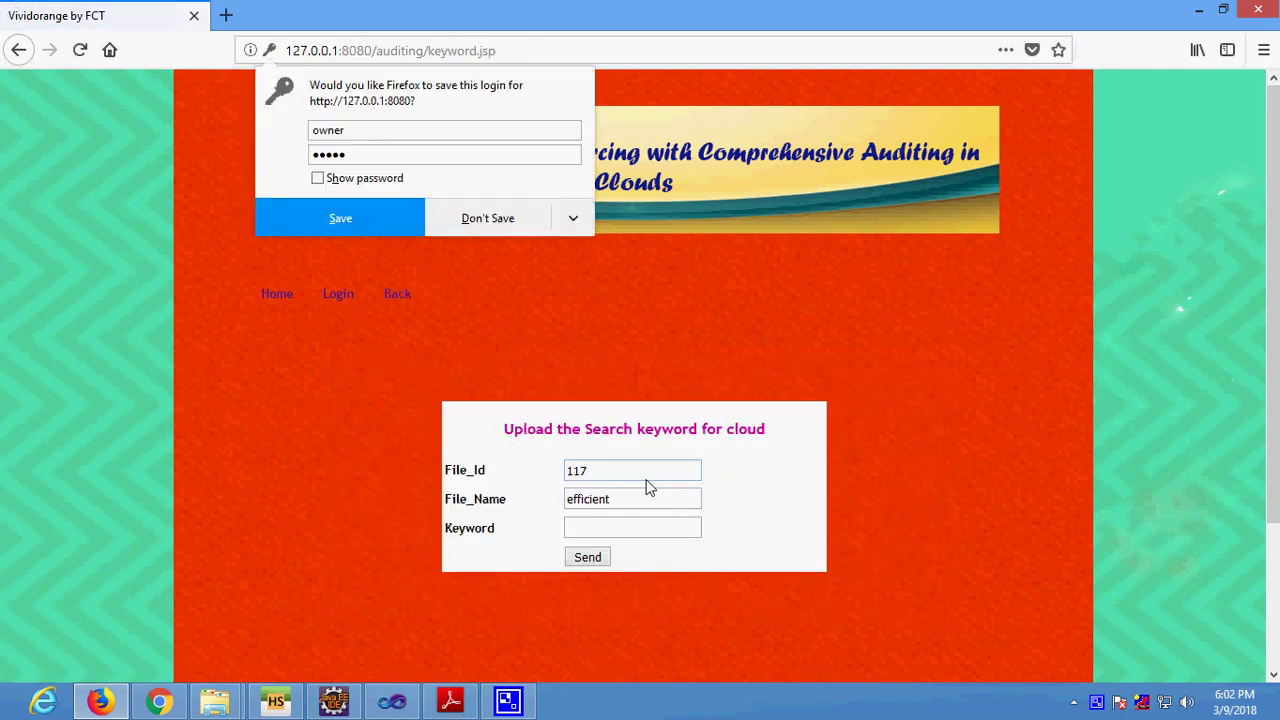
Put the cursor in the Keyword field so Firefox's save-login popup closes.
{"action": "left_click", "coordinate": [588, 531]}
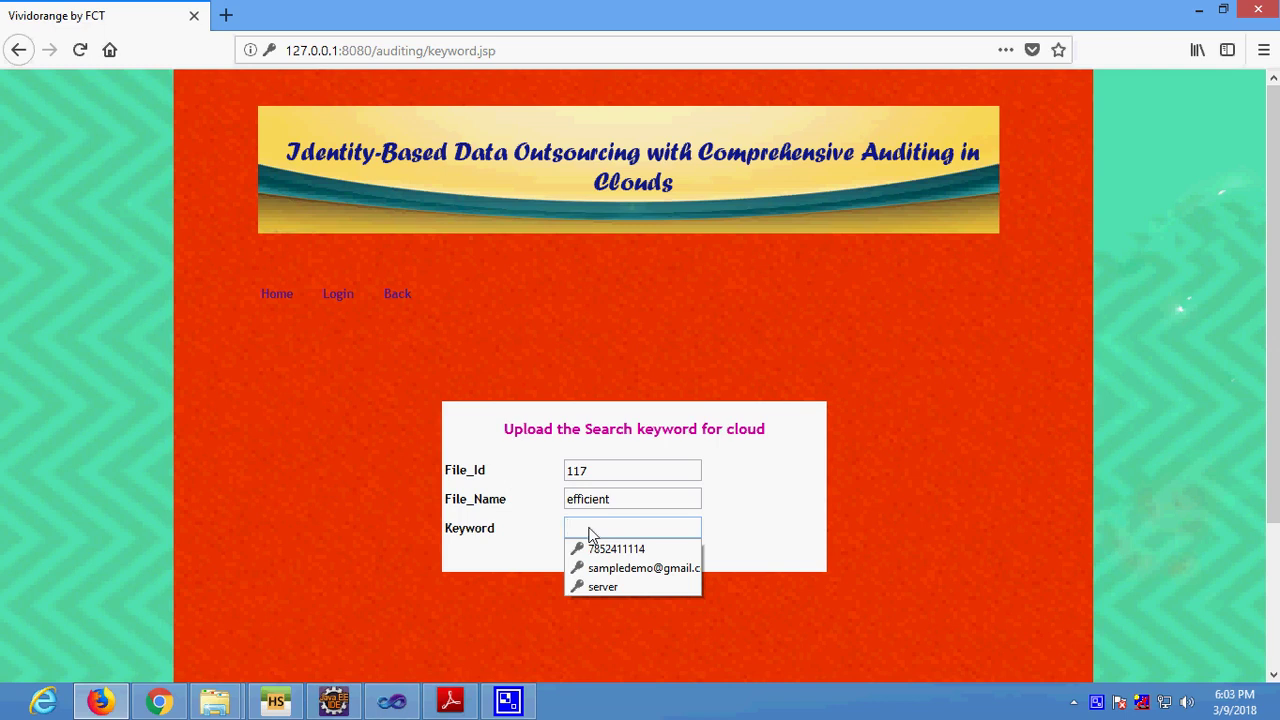
Log back in as Cloud_Server user server and open the Providing score uploaded-files table.
{"action": "left_click", "coordinate": [397, 293]}
{"action": "left_click", "coordinate": [333, 294]}
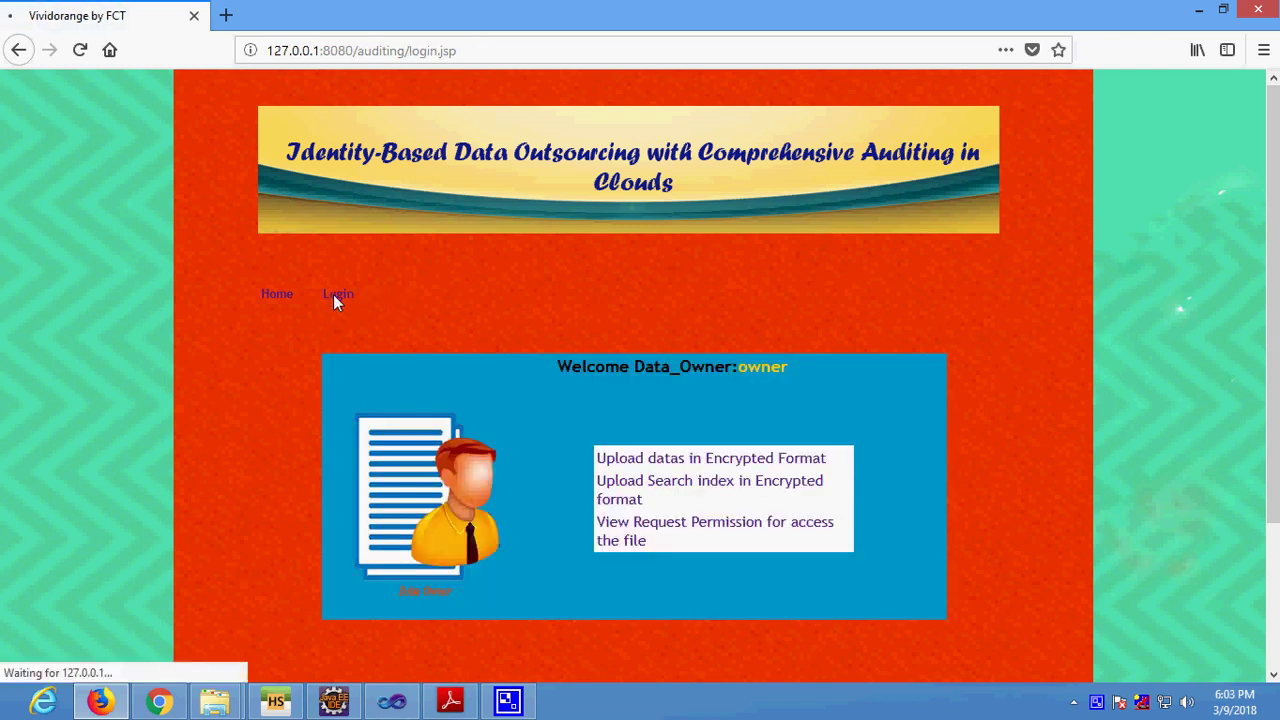
{"action": "left_click", "coordinate": [733, 362]}
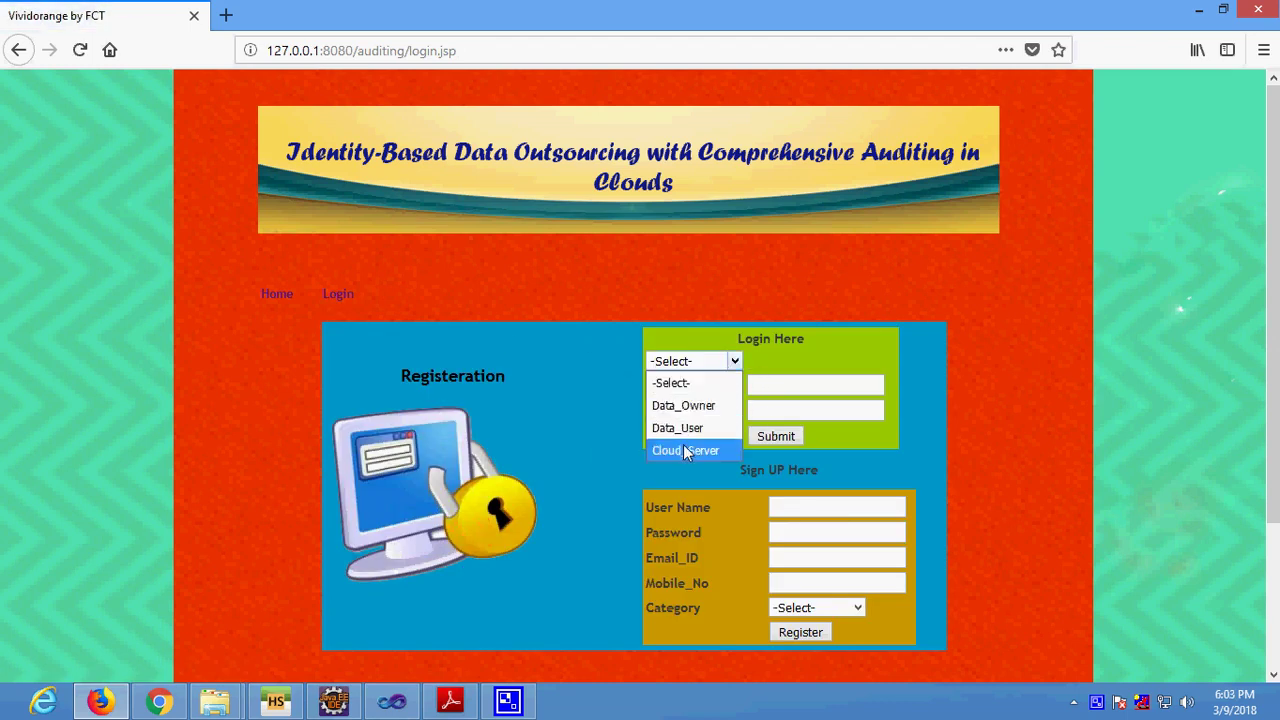
{"action": "left_click", "coordinate": [685, 450]}
{"action": "left_click", "coordinate": [786, 393]}
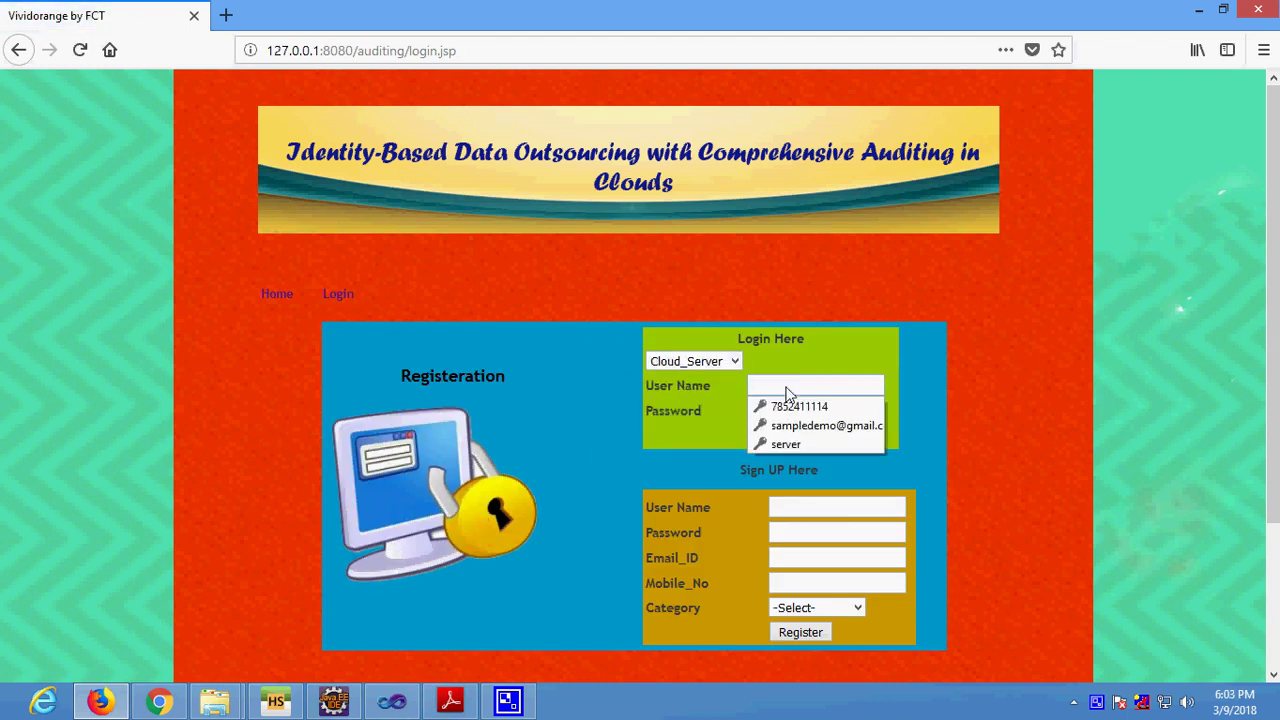
{"action": "type", "text": "server"}
{"action": "key", "text": "Tab"}
{"action": "type", "text": "server123"}
{"action": "key", "text": "BackSpace"}
{"action": "key", "text": "BackSpace"}
{"action": "key", "text": "BackSpace"}
{"action": "key", "text": "BackSpace"}
{"action": "key", "text": "BackSpace"}
{"action": "key", "text": "BackSpace"}
{"action": "key", "text": "BackSpace"}
{"action": "key", "text": "BackSpace"}
{"action": "key", "text": "BackSpace"}
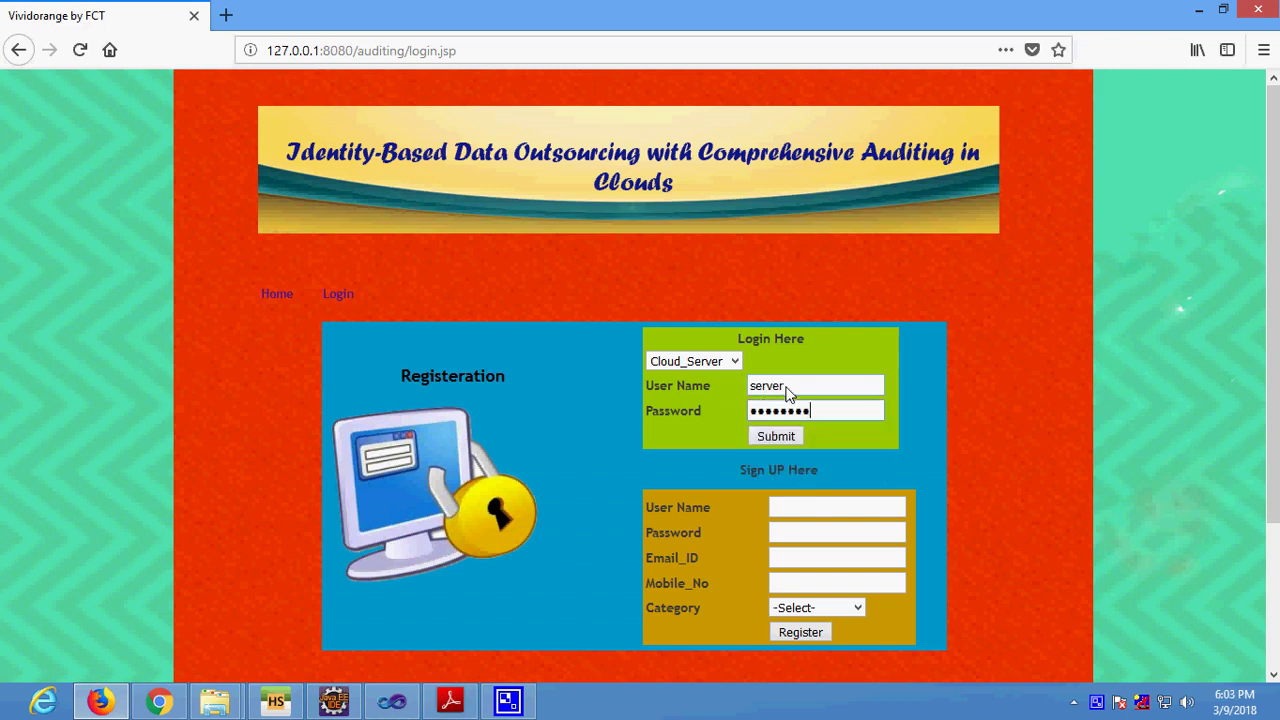
{"action": "type", "text": "123456"}
{"action": "left_click", "coordinate": [776, 437]}
{"action": "left_click", "coordinate": [660, 452]}
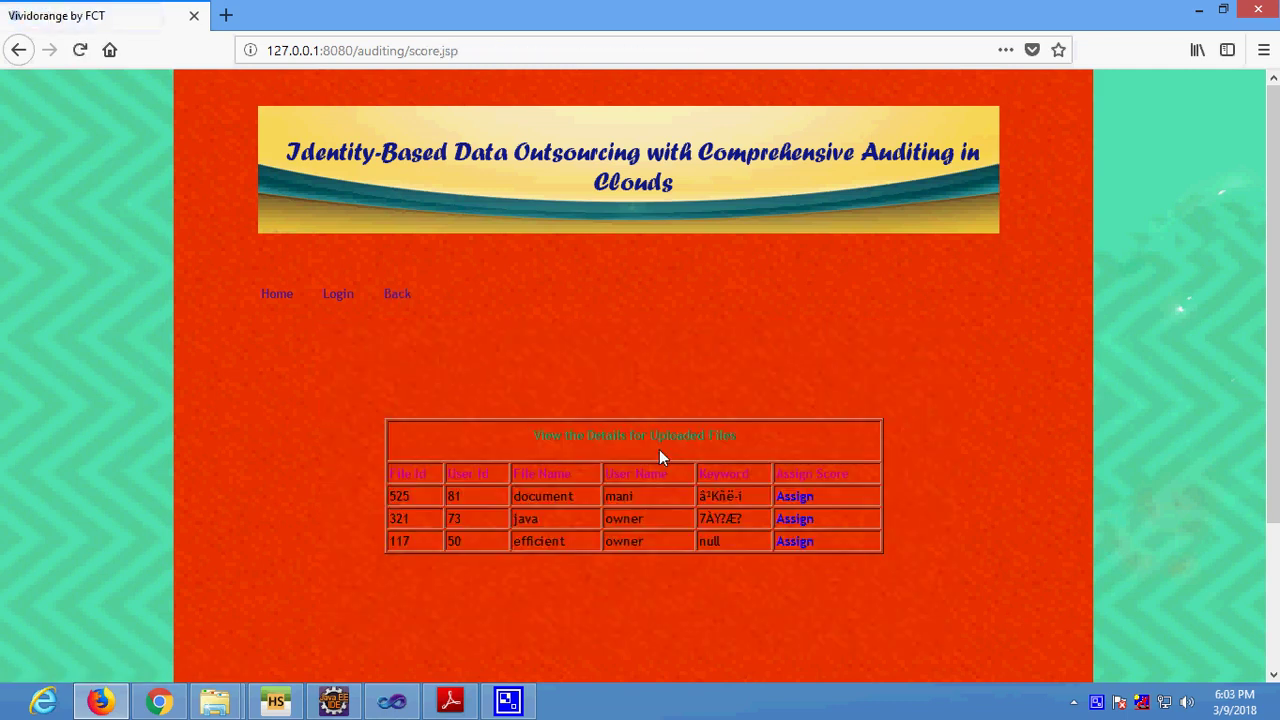
Scroll the score table, then go back to the Data_Owner welcome page.
{"action": "scroll", "coordinate": [659, 451], "scroll_direction": "down", "scroll_amount": 2}
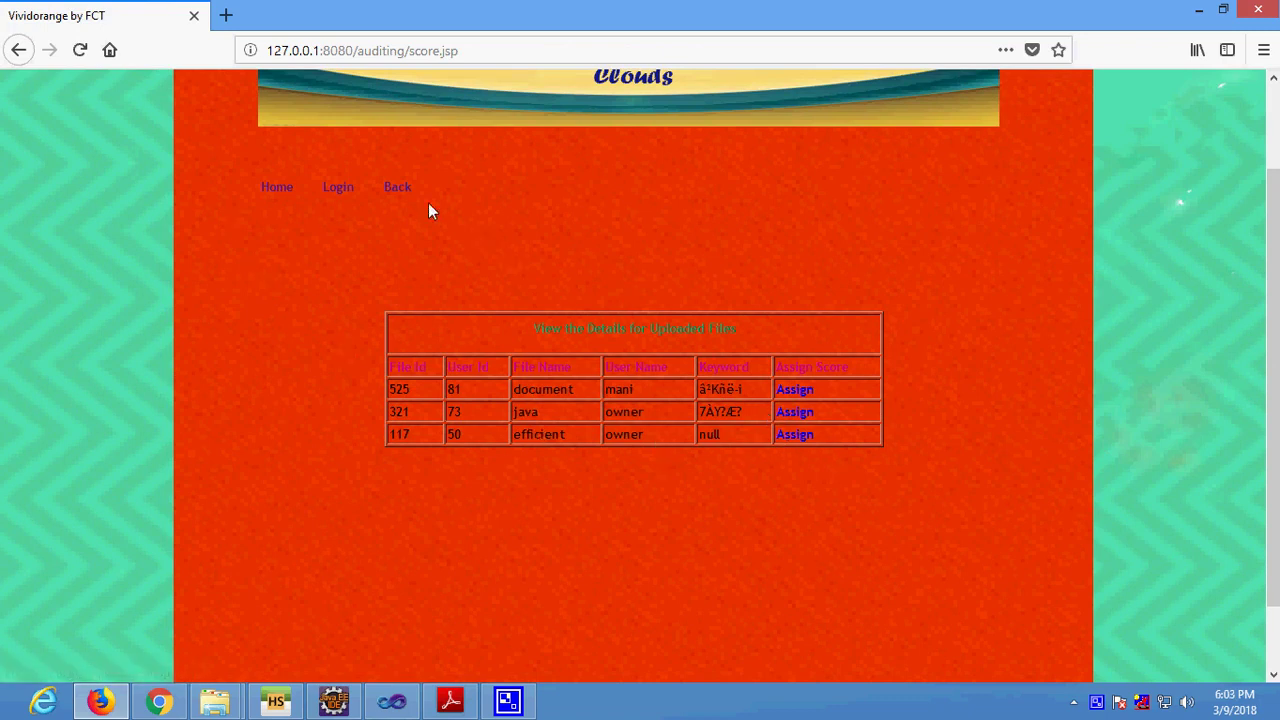
{"action": "left_click", "coordinate": [398, 187]}
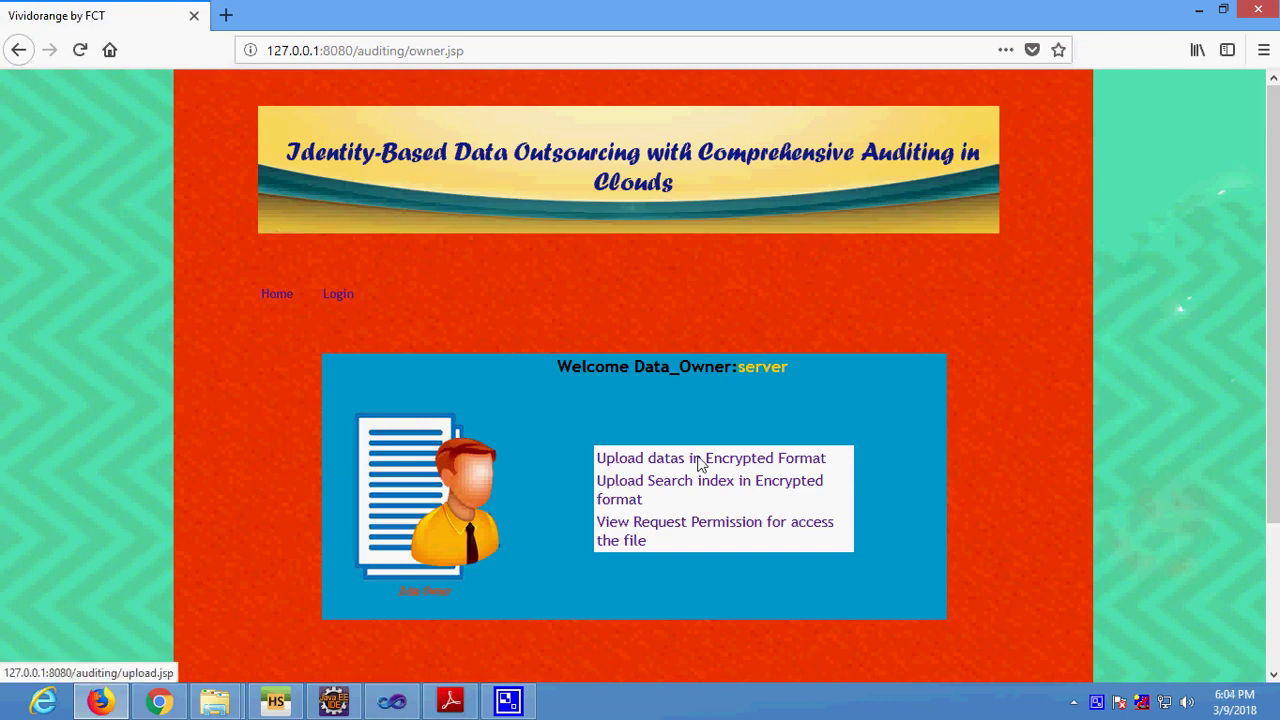
Log in with the Cloud_Server role as user 'server', using the saved password.
{"action": "left_click", "coordinate": [345, 292]}
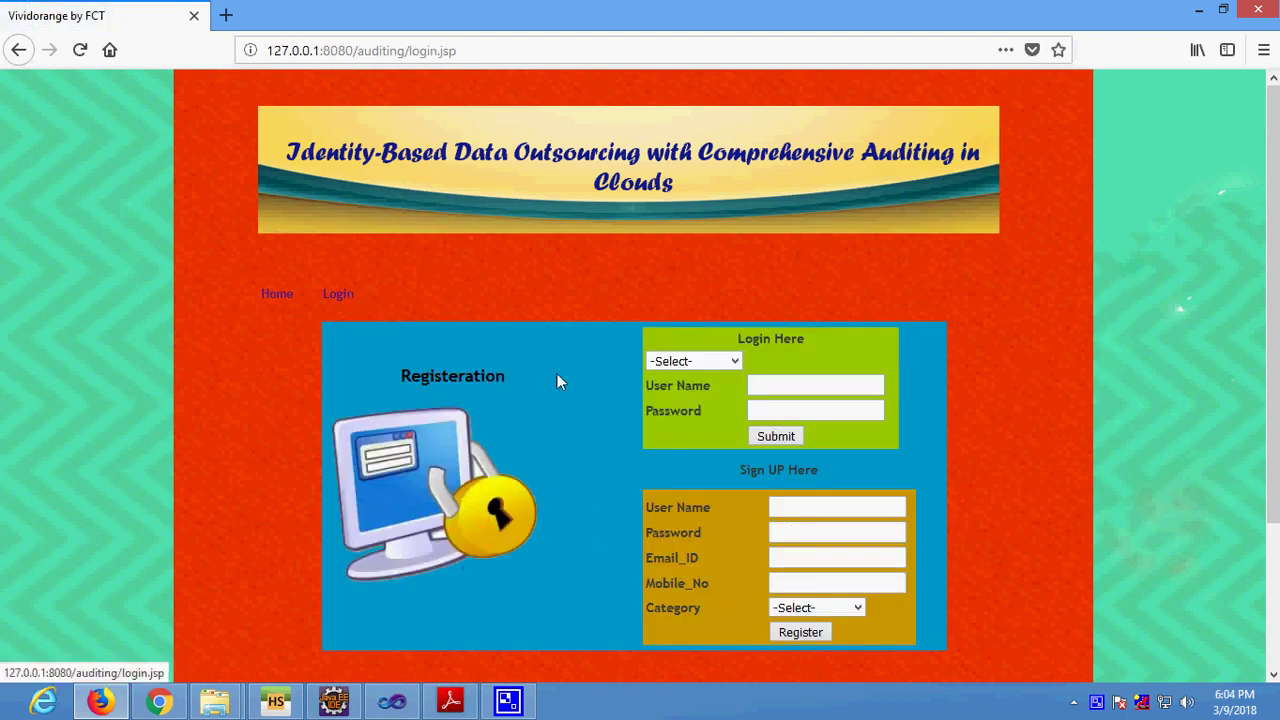
{"action": "left_click", "coordinate": [668, 362]}
{"action": "left_click", "coordinate": [692, 448]}
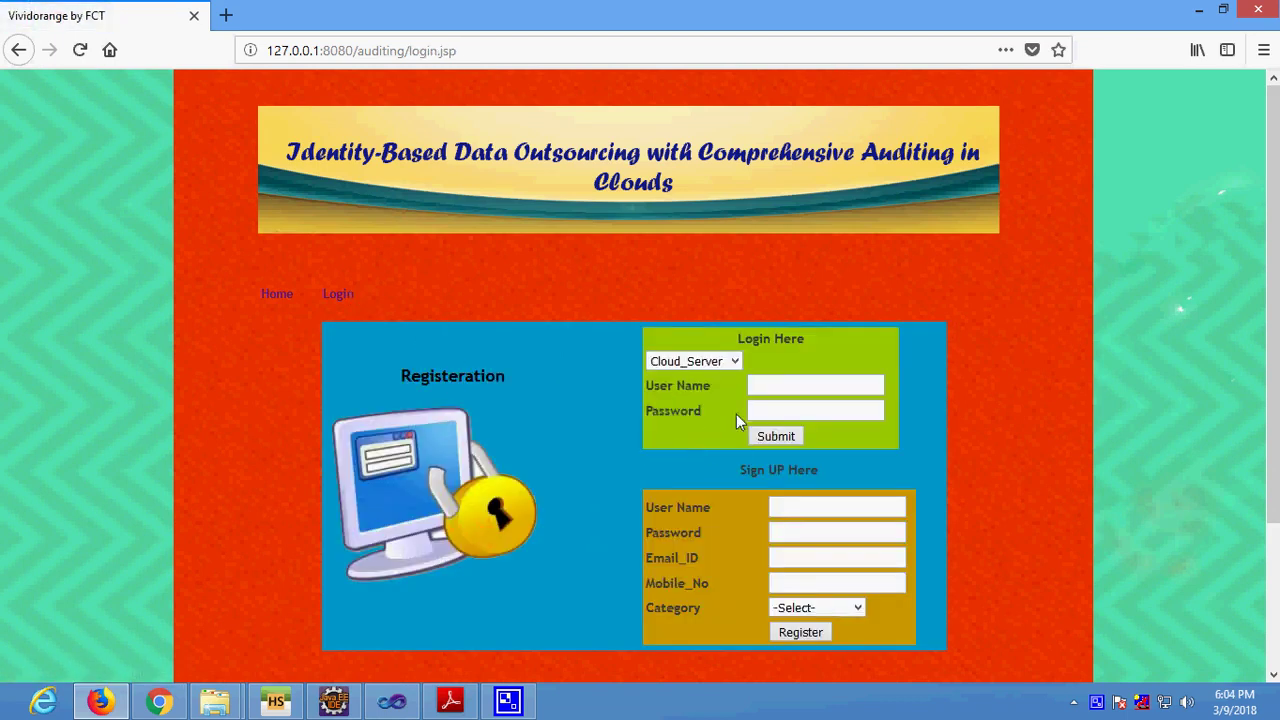
{"action": "left_click", "coordinate": [787, 390]}
{"action": "type", "text": "server"}
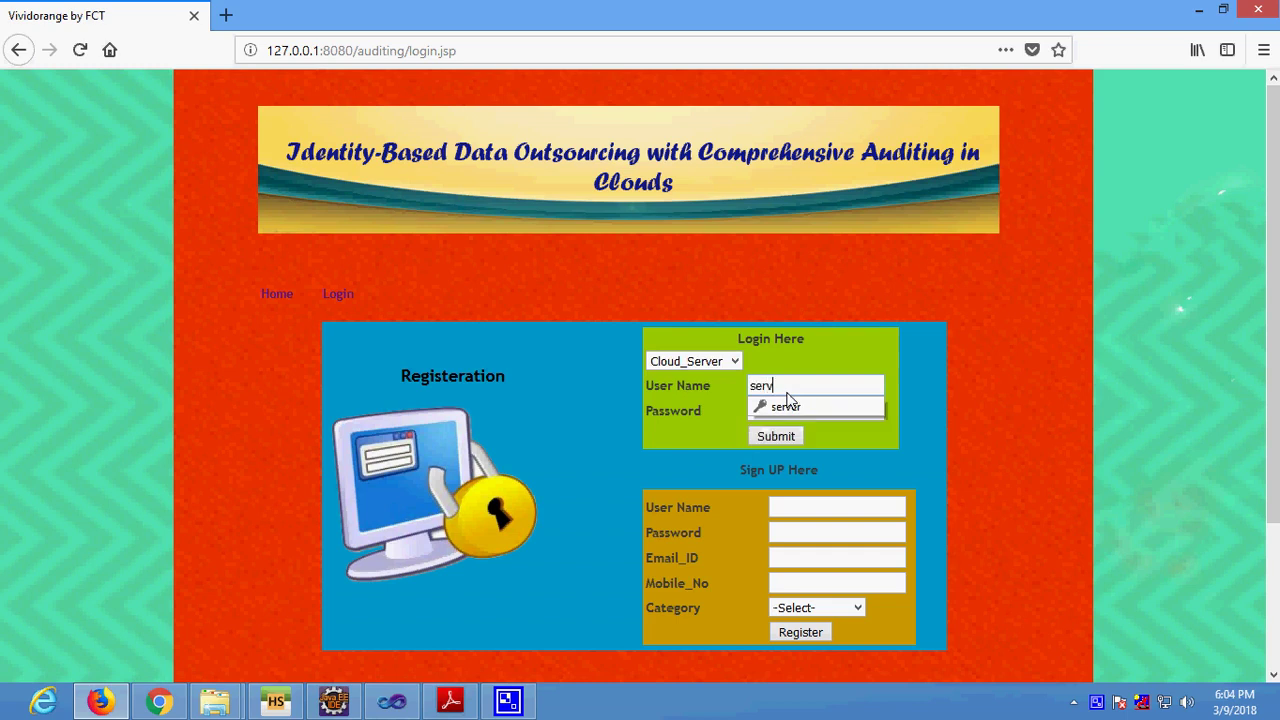
{"action": "left_click", "coordinate": [789, 408]}
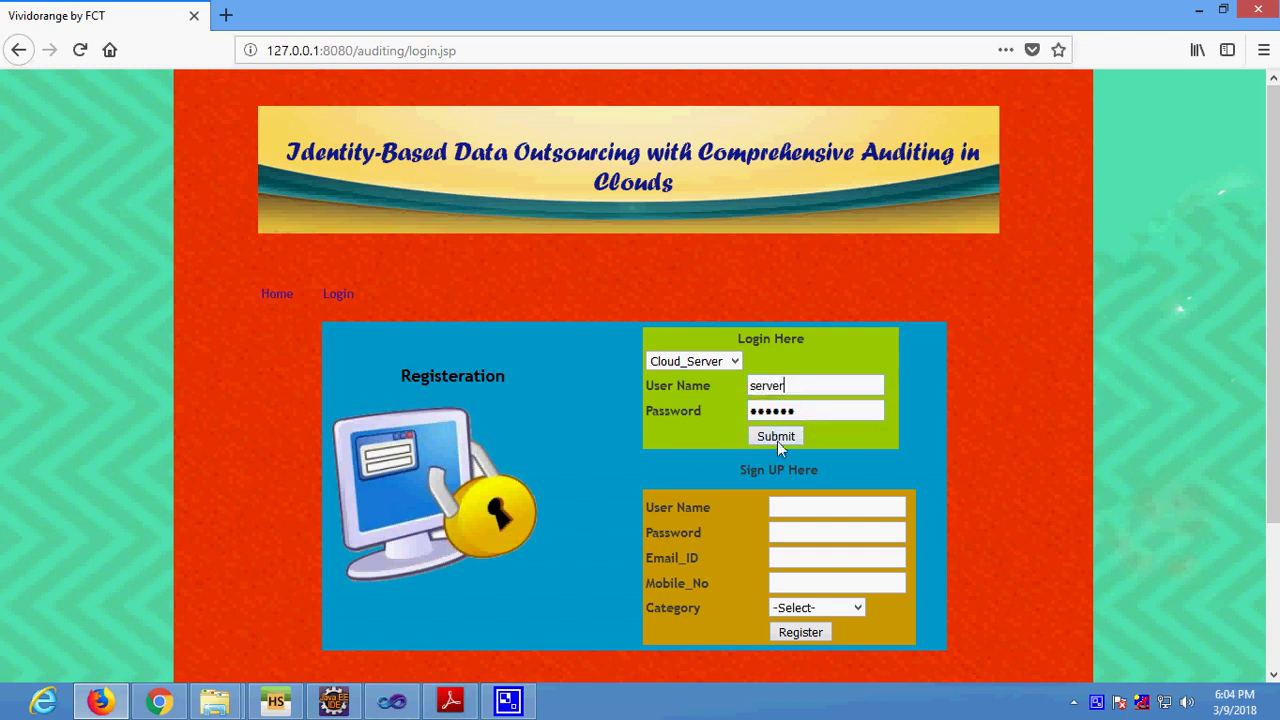
{"action": "left_click", "coordinate": [777, 437]}
Assign a score to file 117 'efficient' under Providing score, then return to the login page.
{"action": "left_click", "coordinate": [670, 459]}
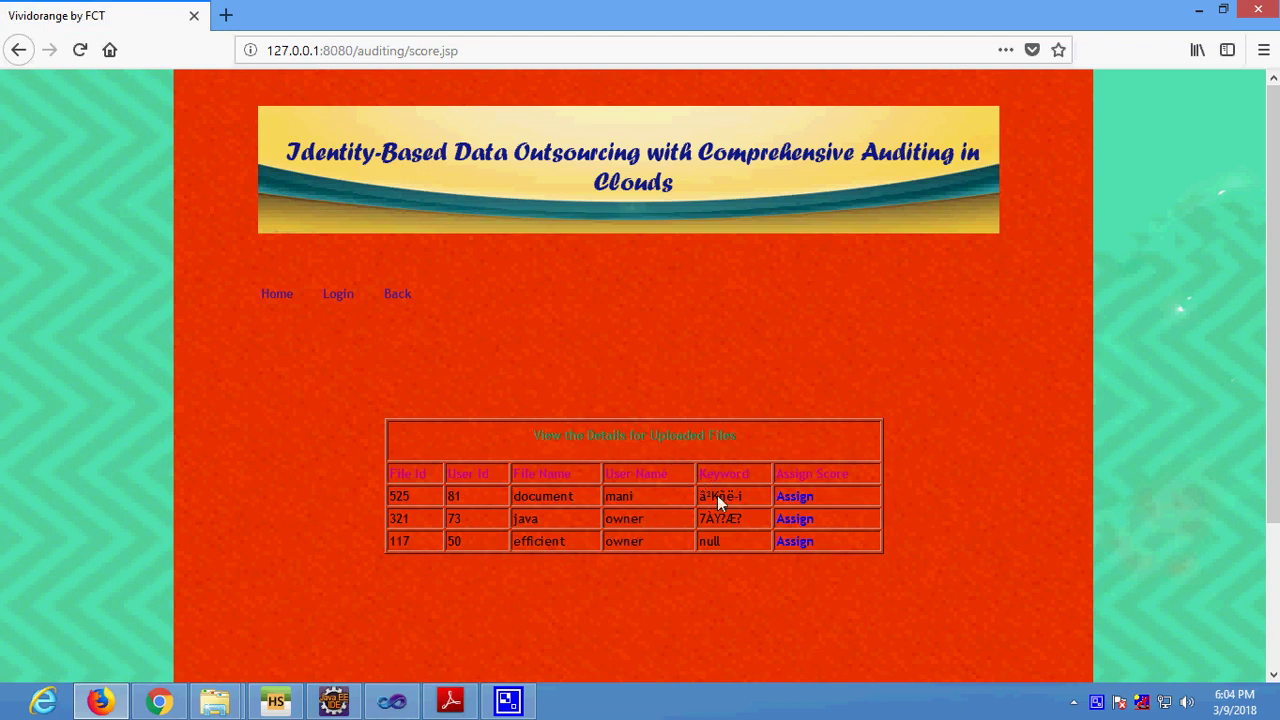
{"action": "left_click", "coordinate": [794, 542]}
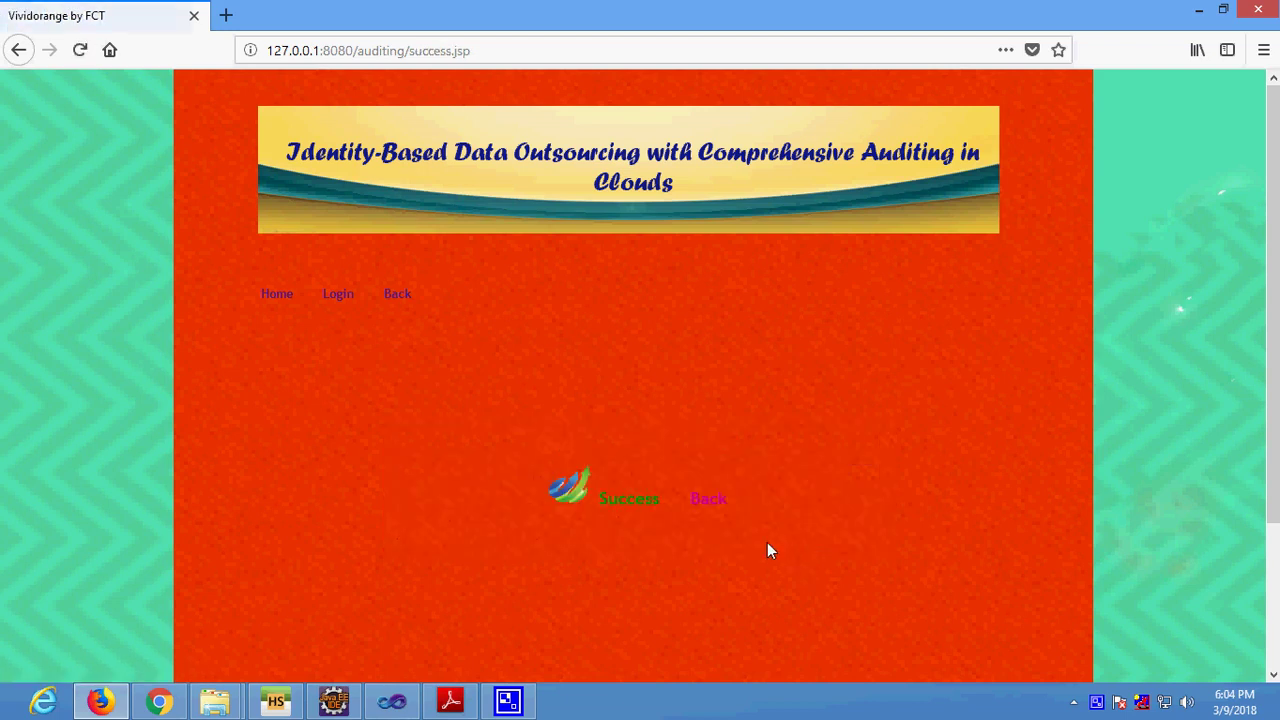
{"action": "left_click", "coordinate": [706, 499]}
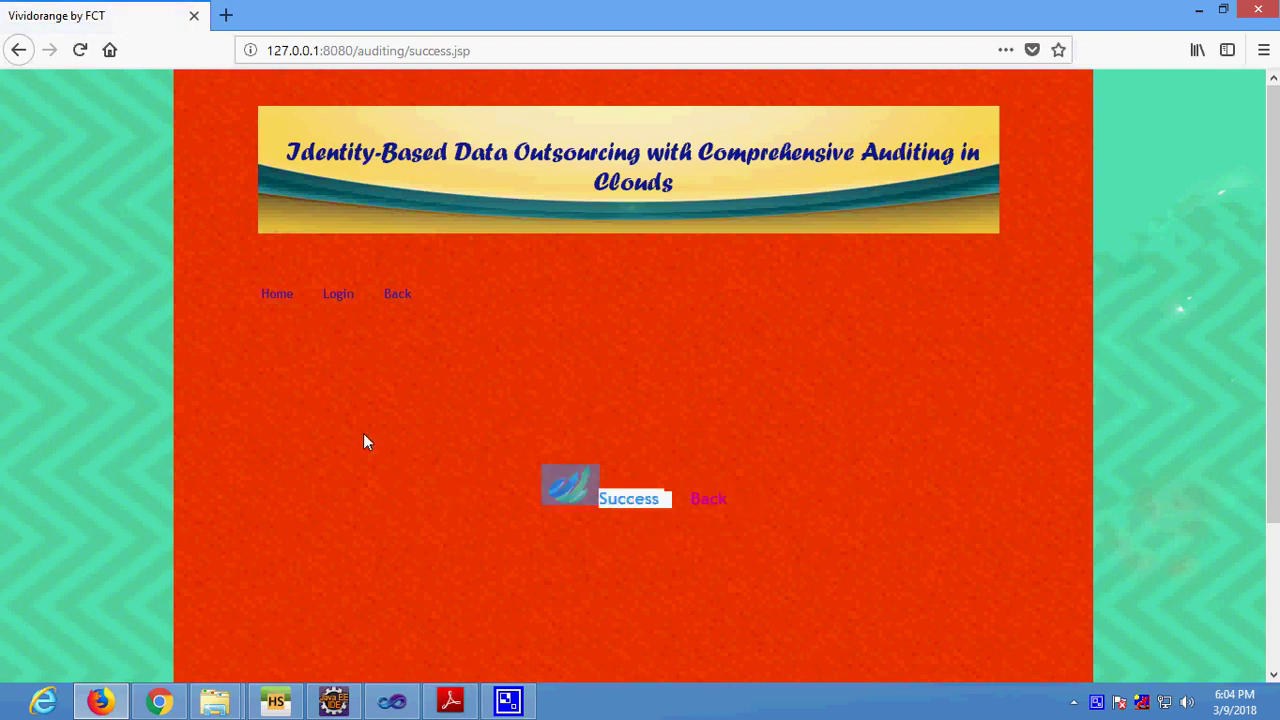
{"action": "left_click", "coordinate": [278, 292]}
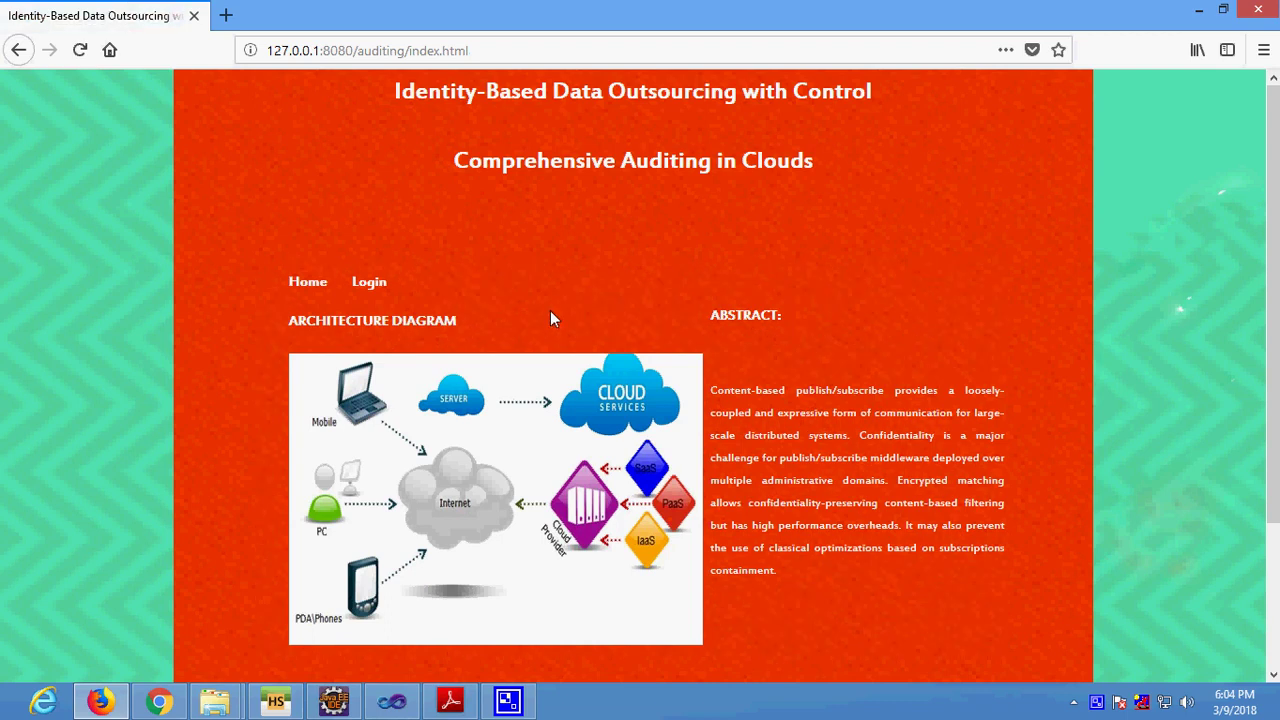
{"action": "left_click", "coordinate": [368, 283]}
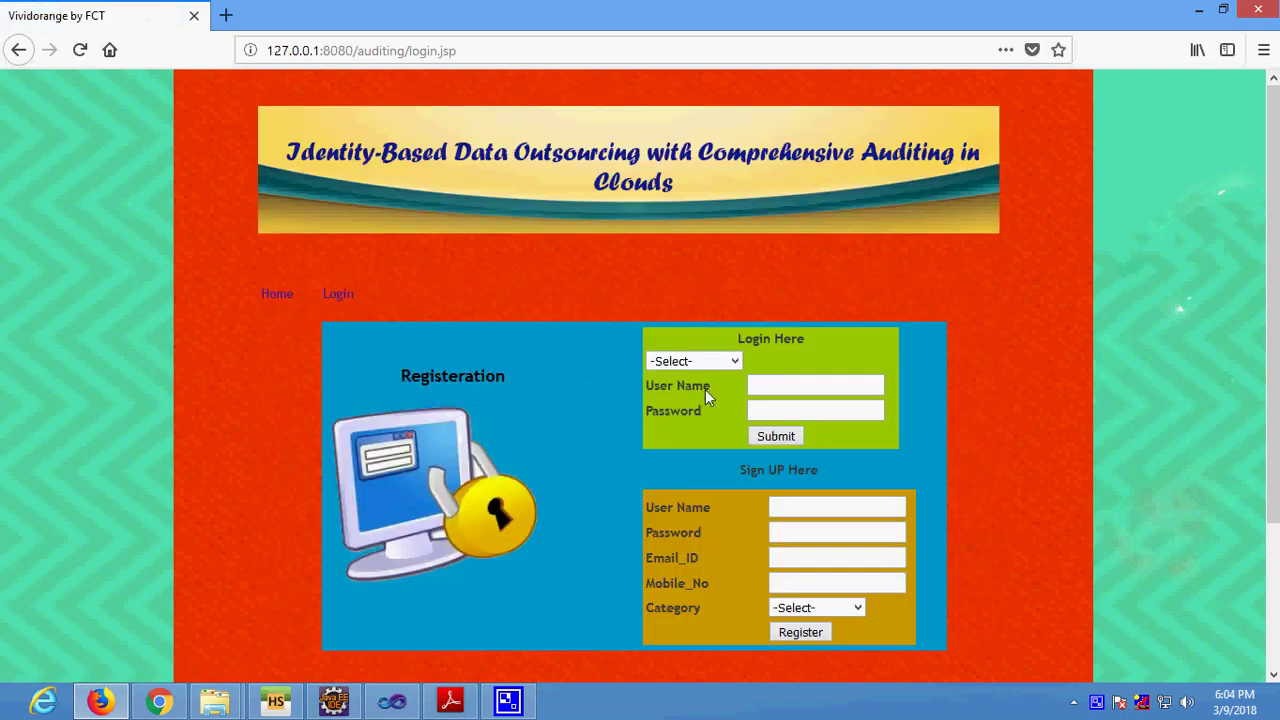
Fill the login form with the Data_User role and the user account's credentials.
{"action": "left_click", "coordinate": [718, 361]}
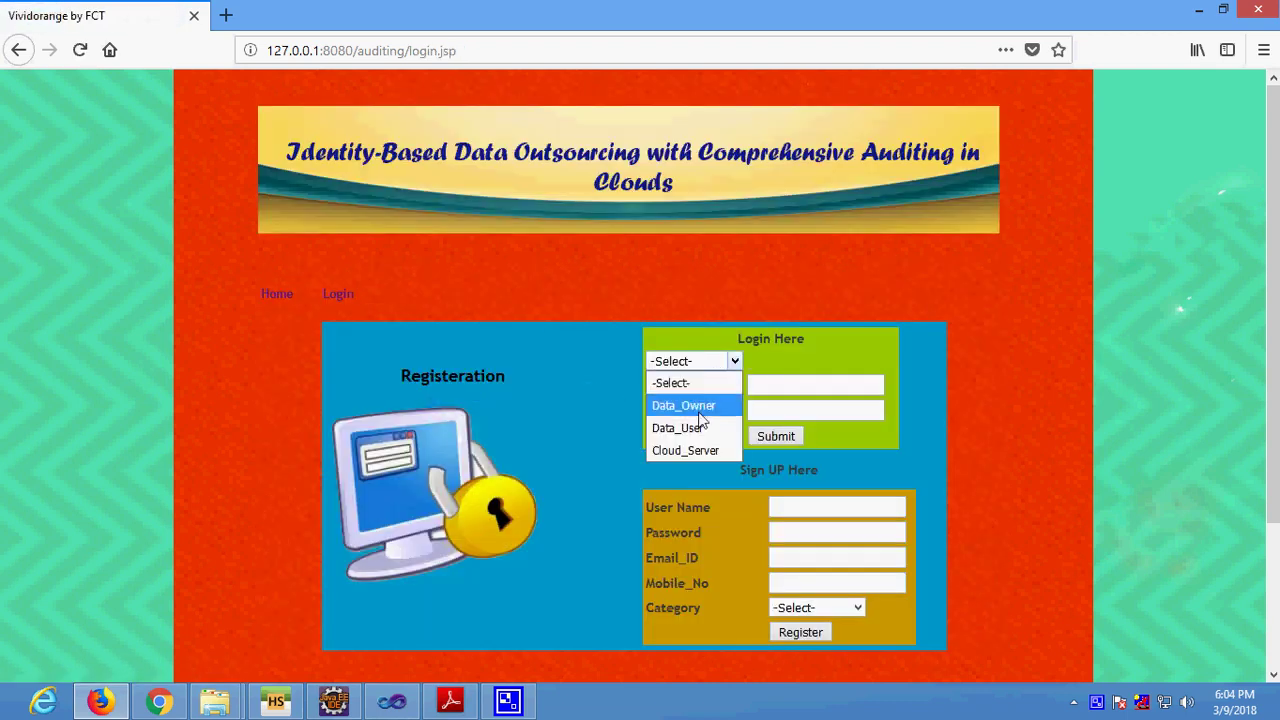
{"action": "left_click", "coordinate": [698, 426]}
{"action": "left_click", "coordinate": [820, 391]}
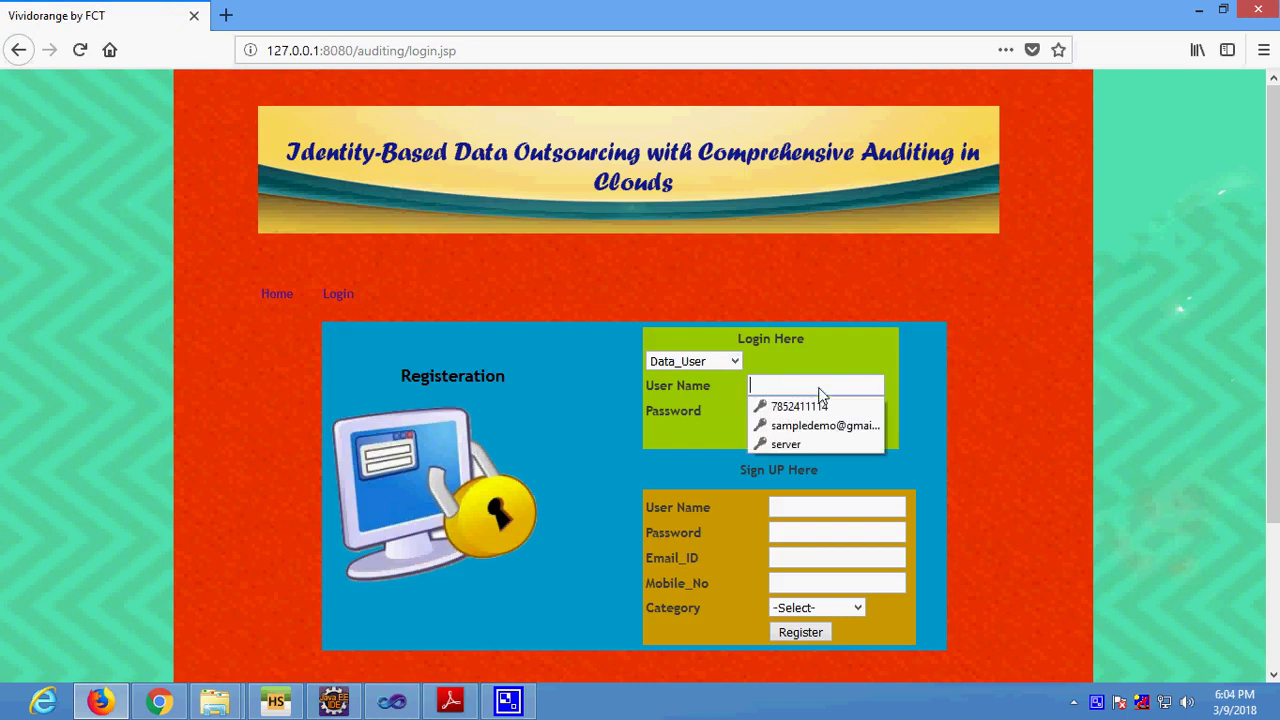
{"action": "type", "text": "user"}
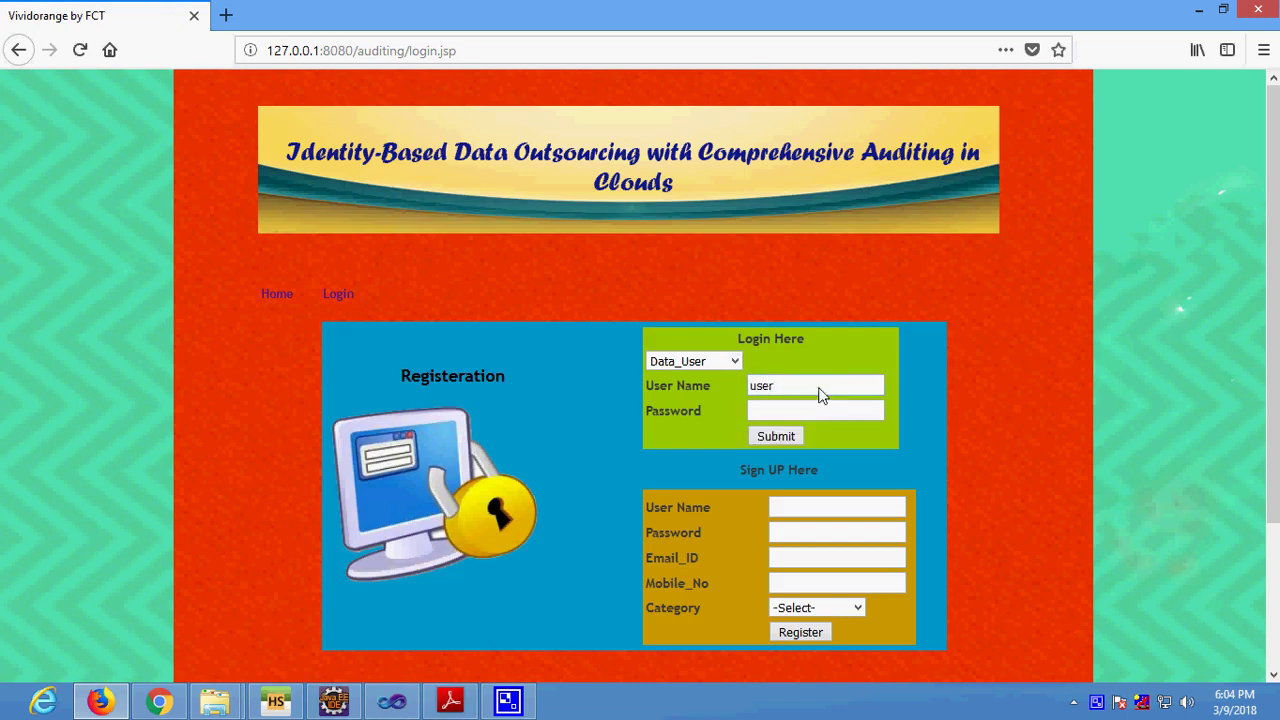
{"action": "key", "text": "Tab"}
{"action": "type", "text": "user"}
Switch the role to Data_Owner, enter the owner account's credentials, and submit.
{"action": "left_click", "coordinate": [699, 367]}
{"action": "left_click", "coordinate": [686, 406]}
{"action": "left_click_drag", "start_coordinate": [776, 386], "coordinate": [702, 386]}
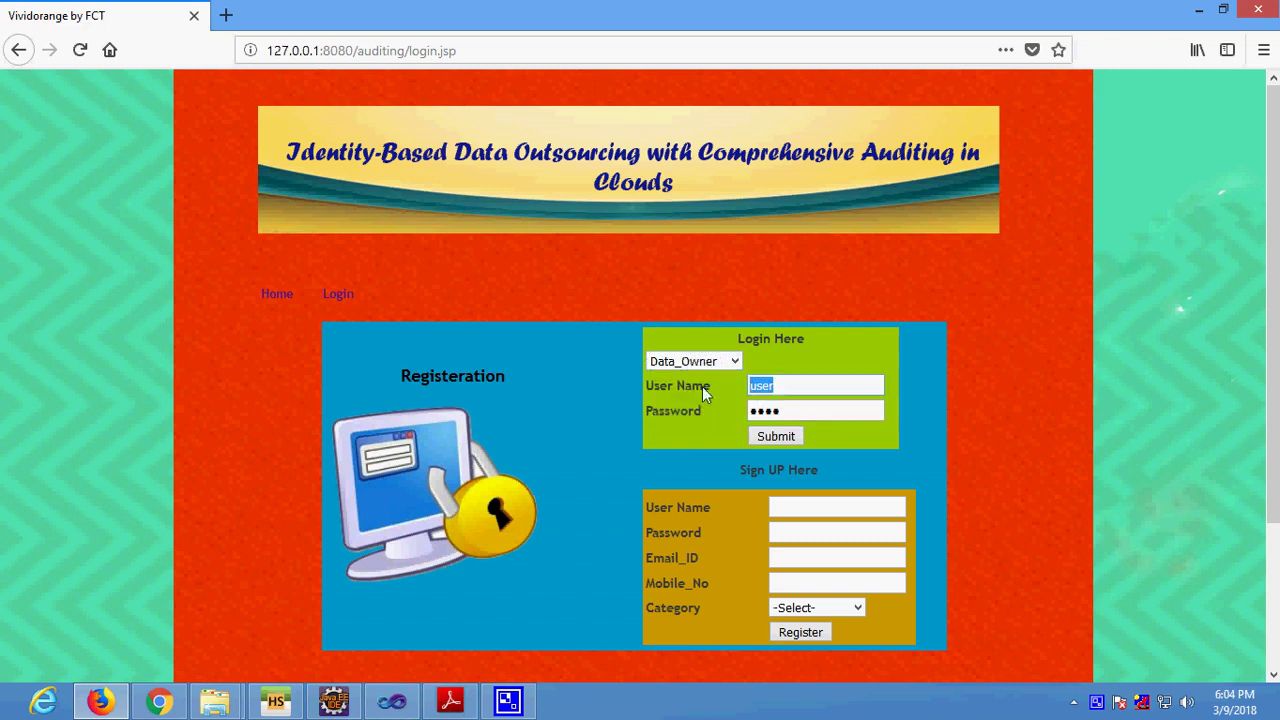
{"action": "type", "text": "owner"}
{"action": "key", "text": "Tab"}
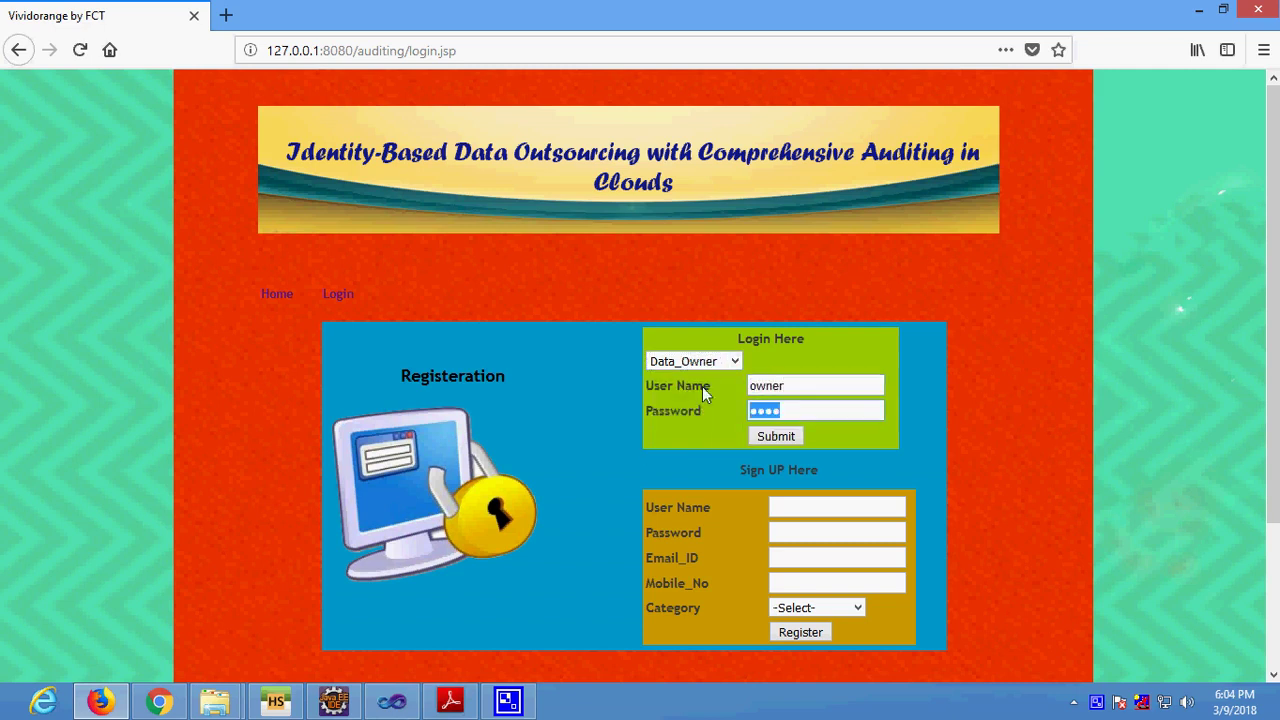
{"action": "type", "text": "owner"}
{"action": "left_click", "coordinate": [778, 436]}
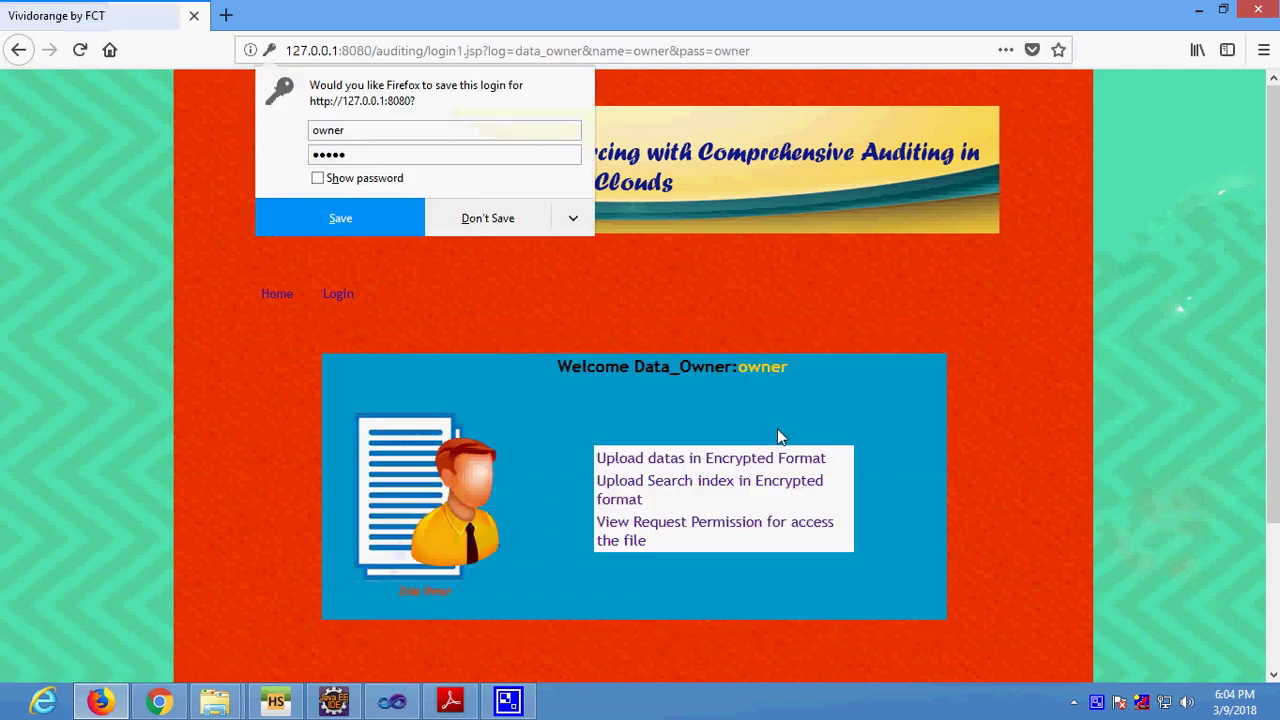
Send the search keyword 'key' for file 117, then decline Firefox's save-login prompt.
{"action": "left_click", "coordinate": [706, 490]}
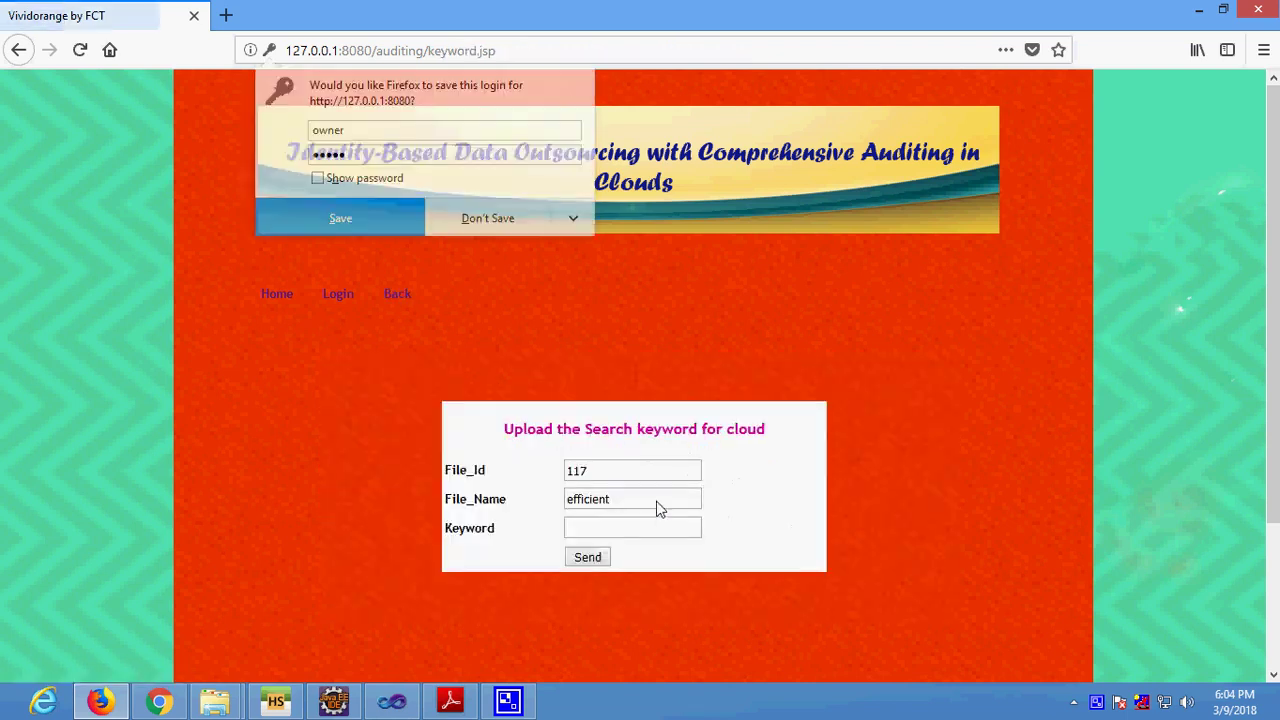
{"action": "left_click", "coordinate": [585, 530]}
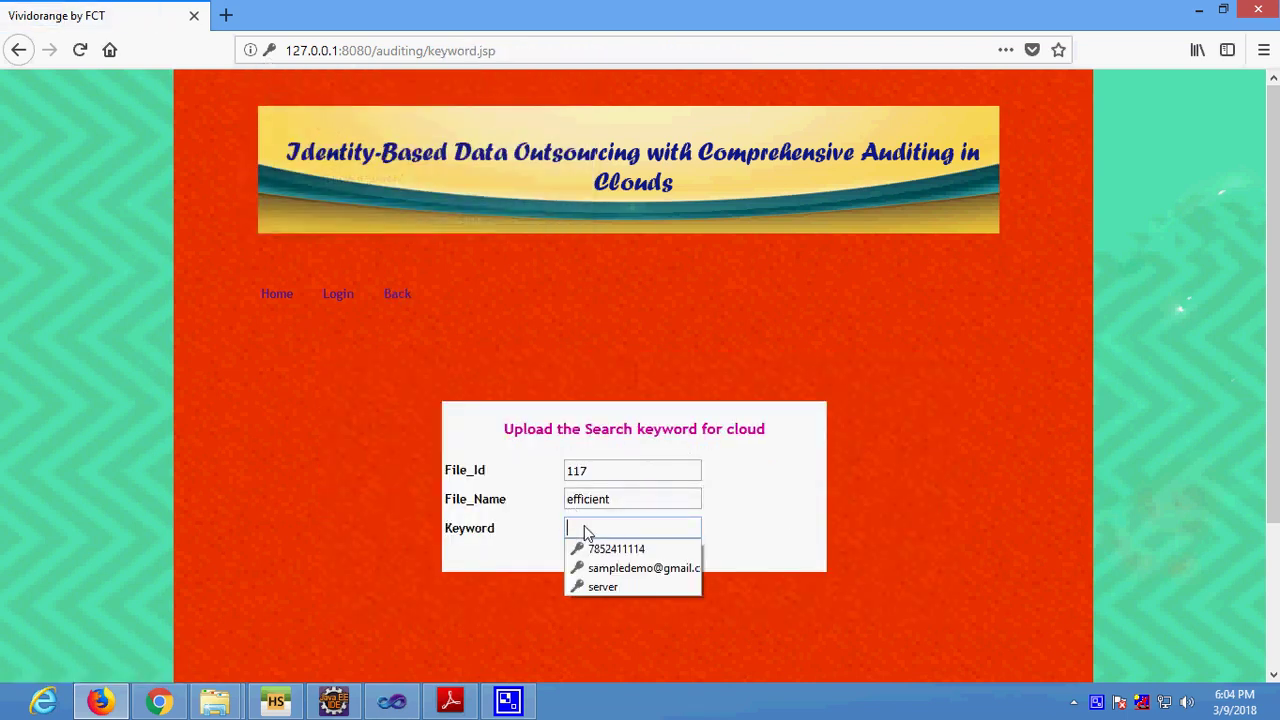
{"action": "type", "text": "key"}
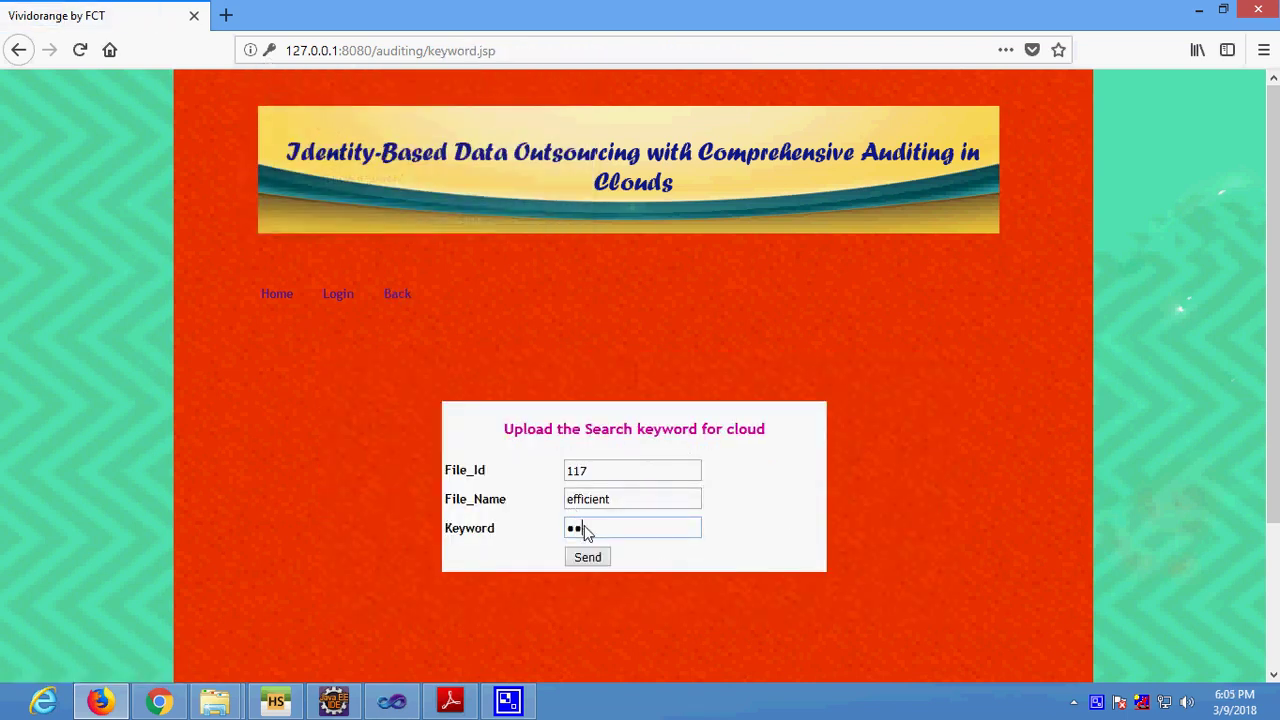
{"action": "left_click", "coordinate": [588, 557]}
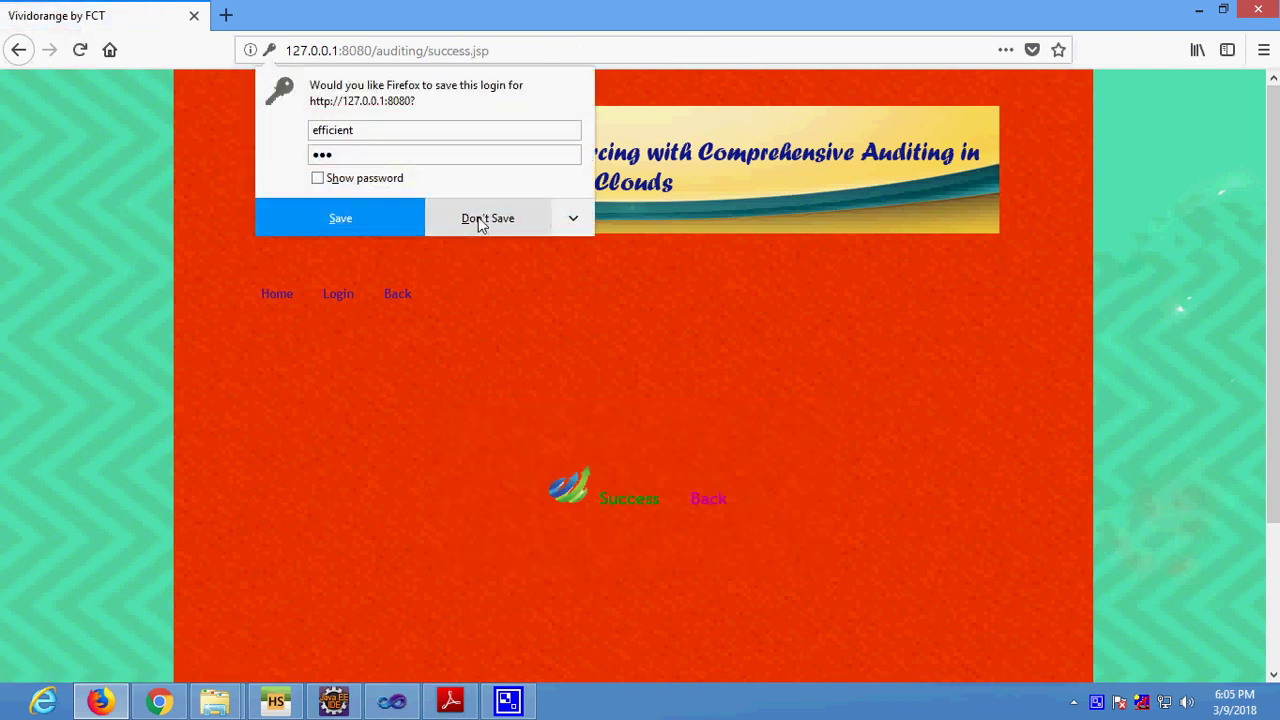
{"action": "left_click", "coordinate": [479, 221]}
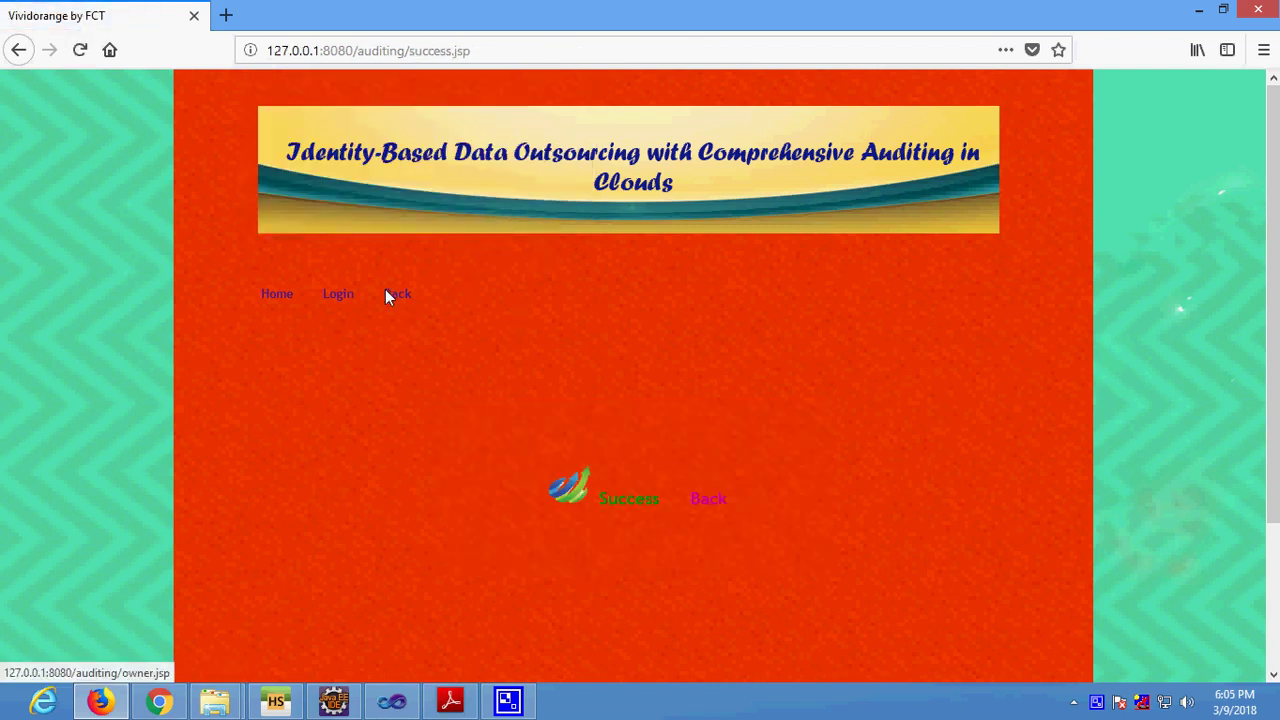